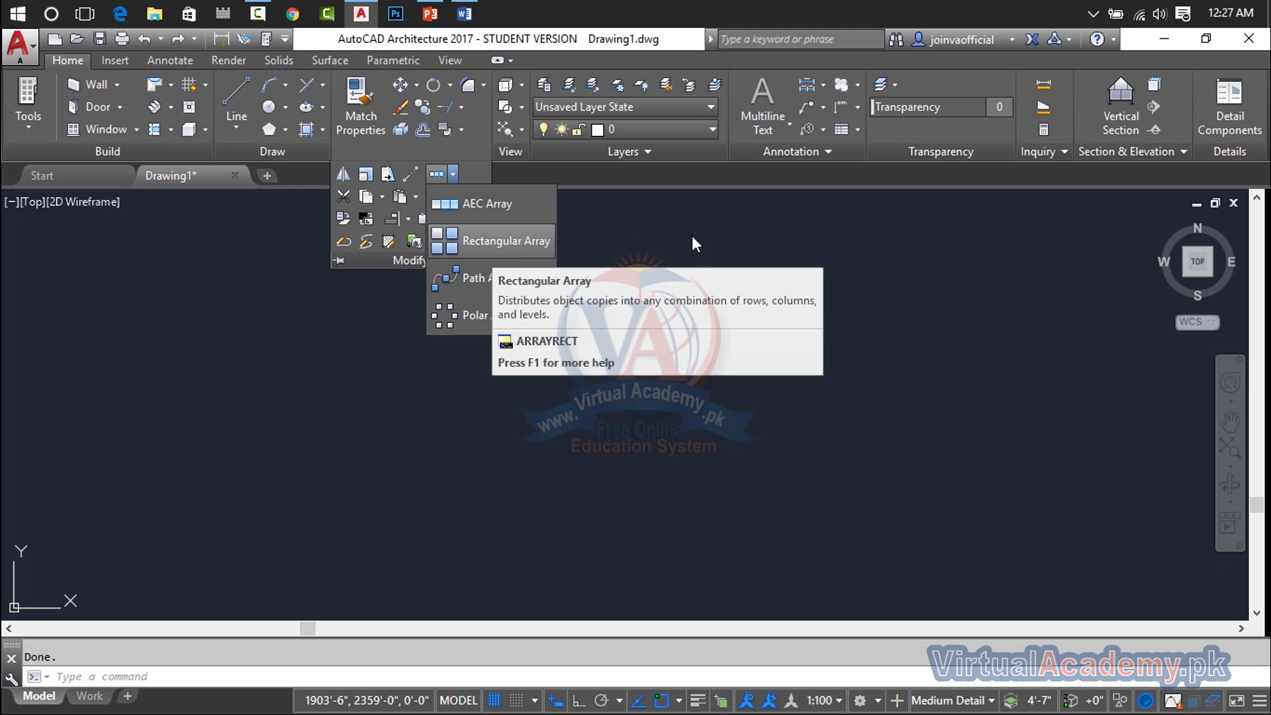
Step: Draw a horizontal rectangle, wider than tall, in the empty drawing area with the Rectangle command
key(Escape)
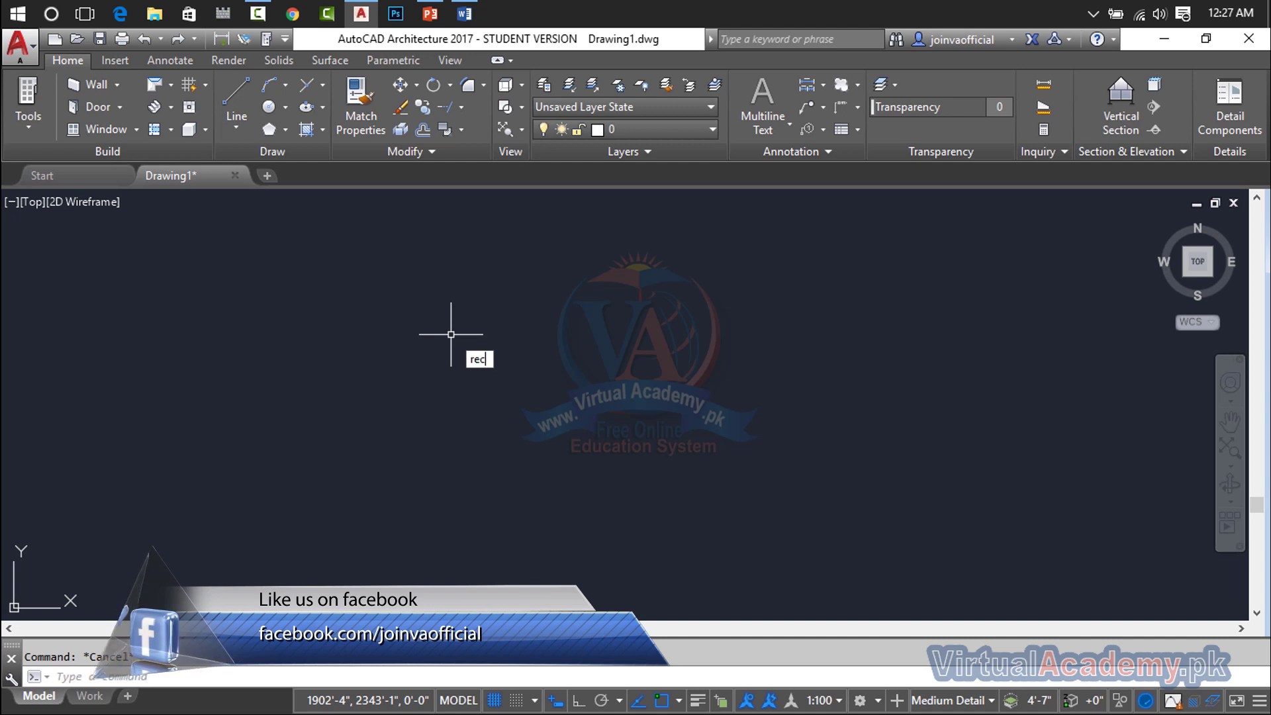
text(rec)
key(Return)
click(389, 327)
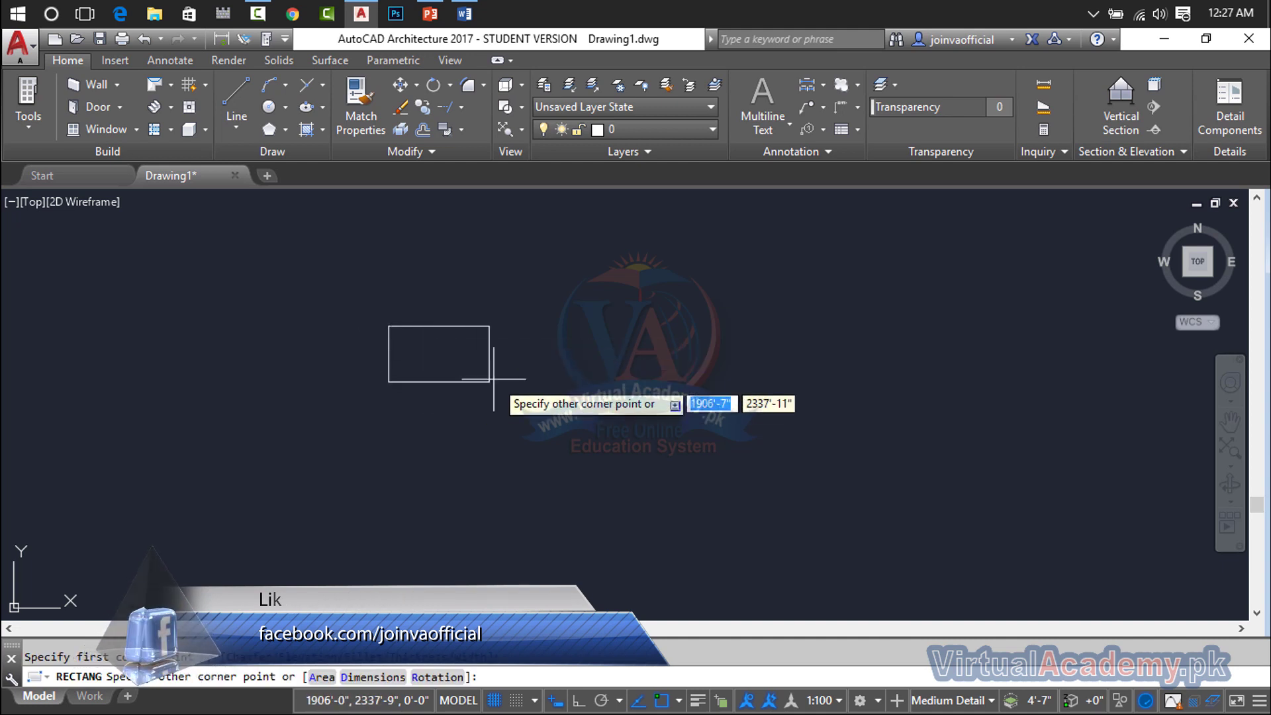
click(530, 380)
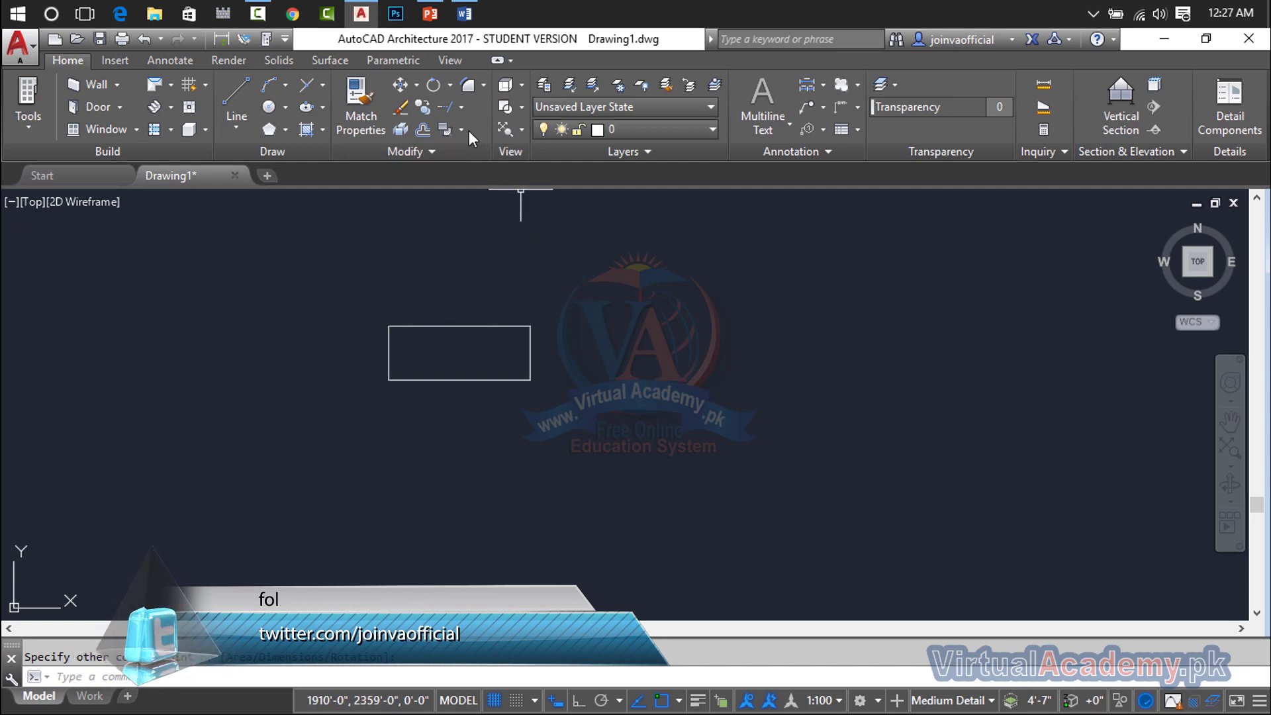
Step: Create a rectangular array of the rectangle with 4 columns and 3 rows
click(454, 150)
click(453, 174)
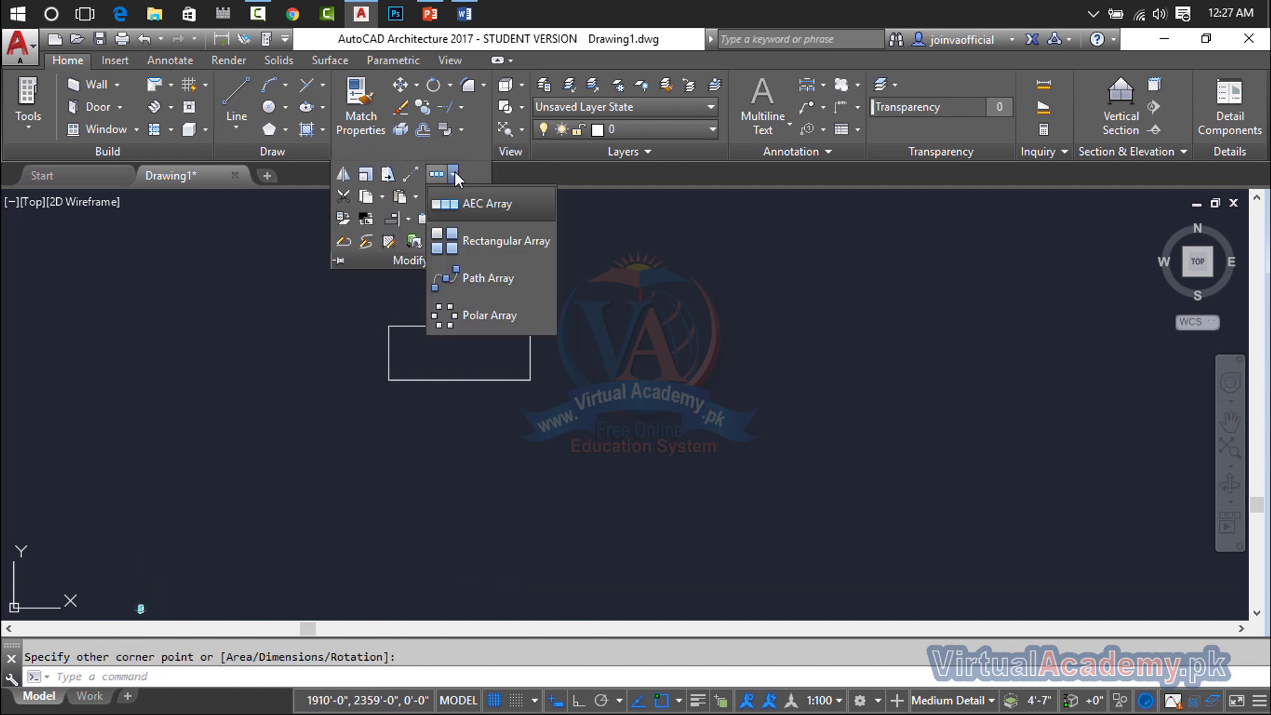
click(486, 244)
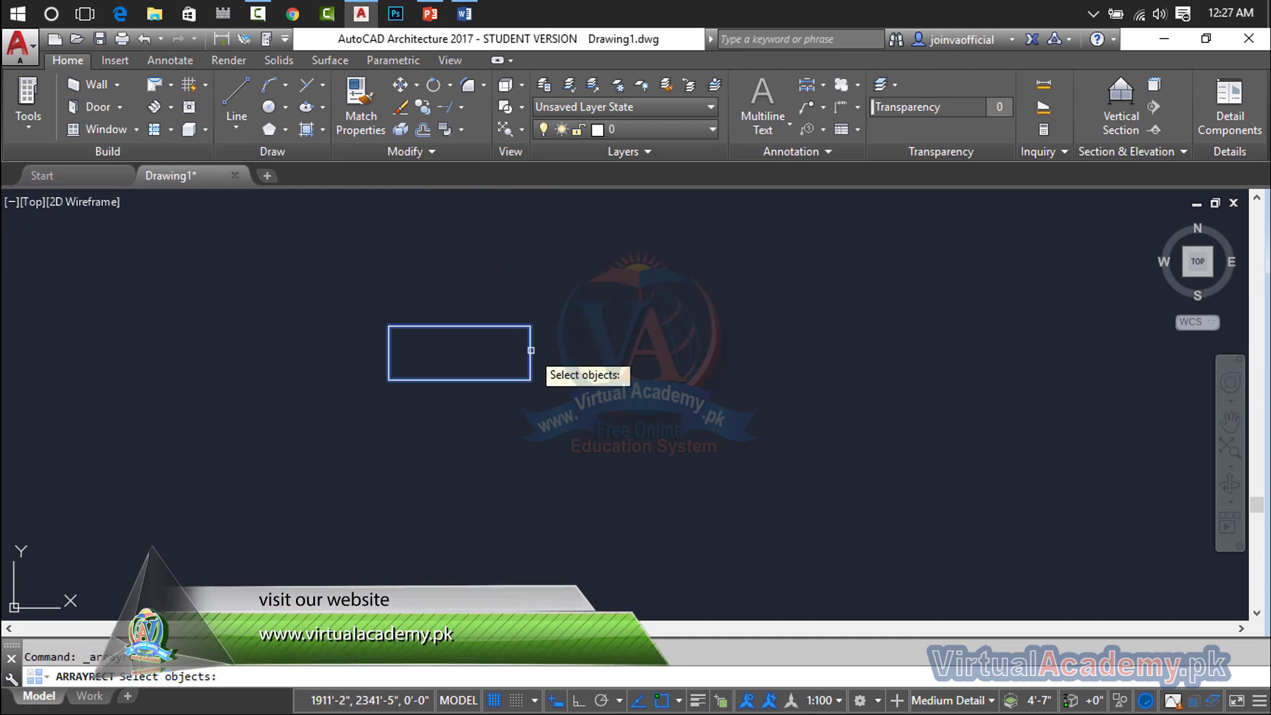
key(Return)
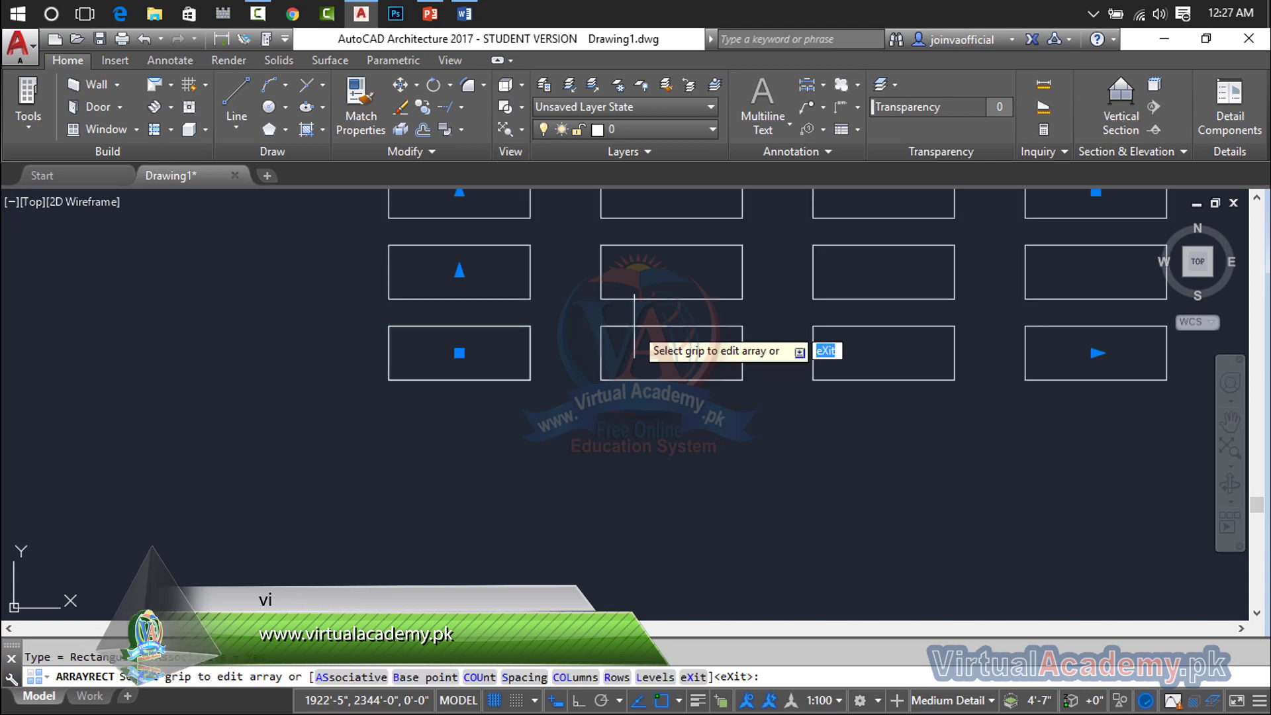
middle_drag(634, 343, 545, 518)
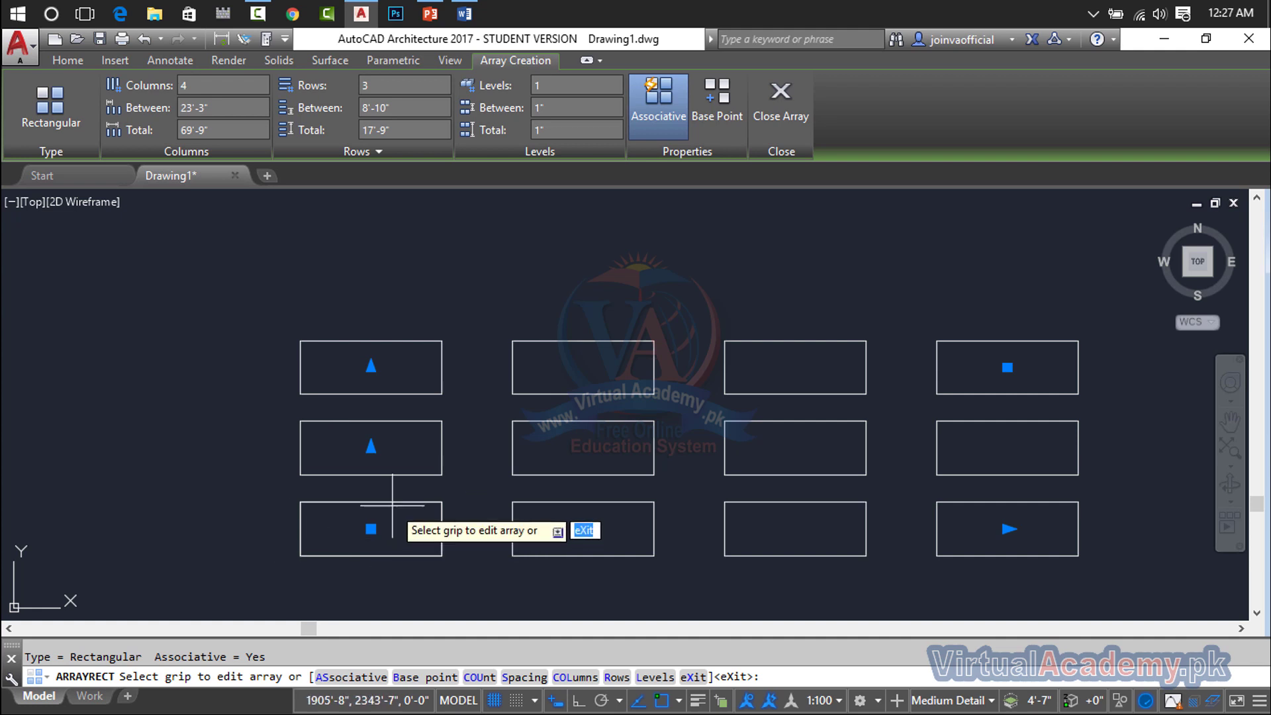
middle_drag(391, 507, 395, 458)
scroll(421, 442, down, 2)
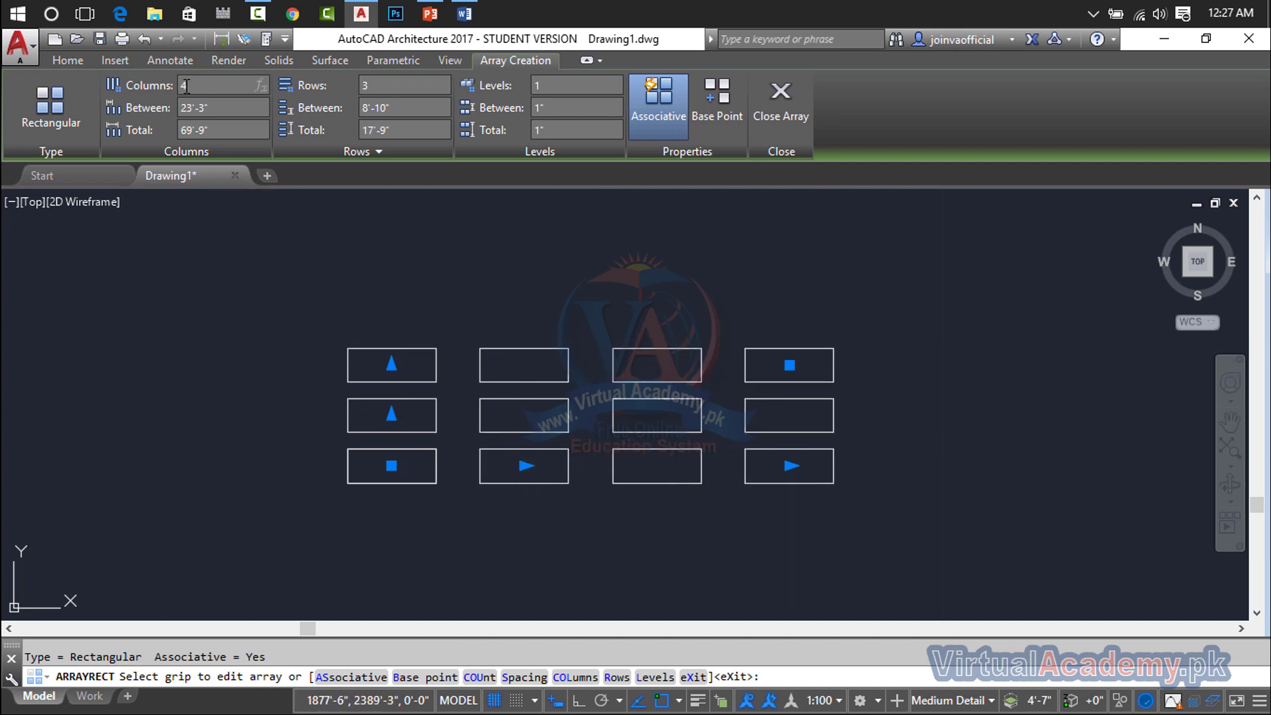
Step: Set the array's column count to 6 and finish the array
mouse_move(162, 176)
key(Return)
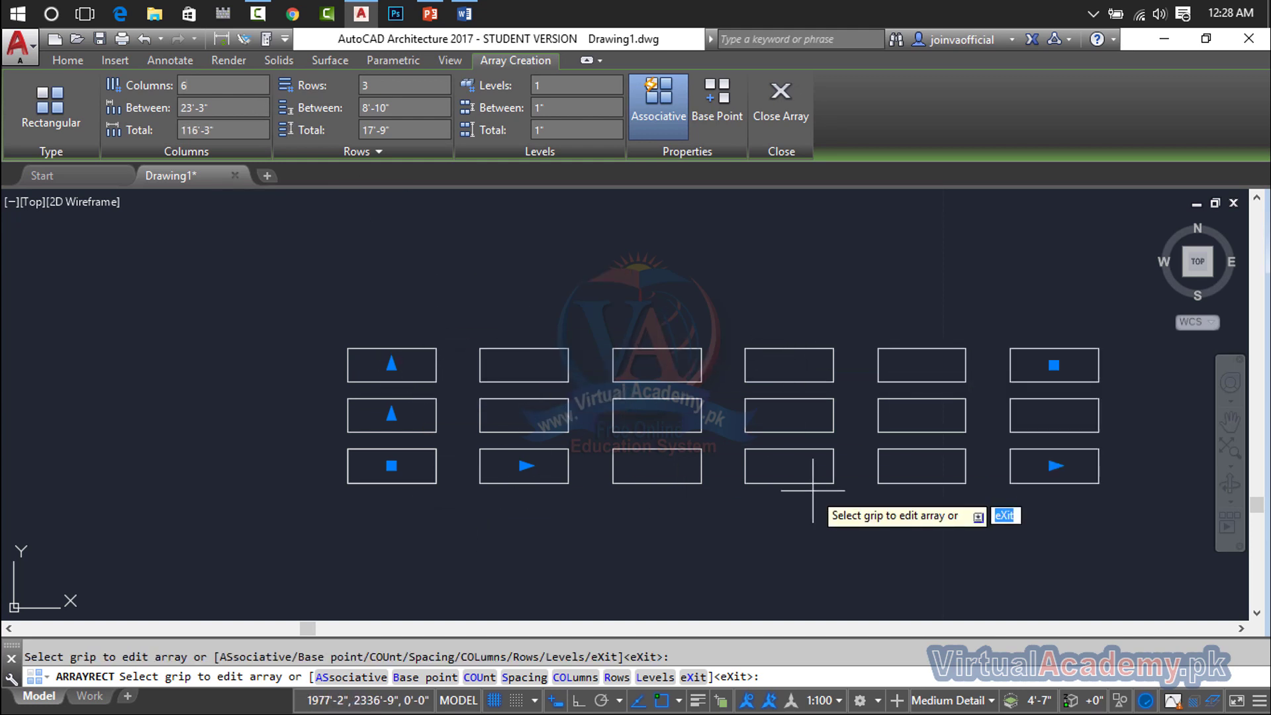
middle_drag(1049, 474, 922, 482)
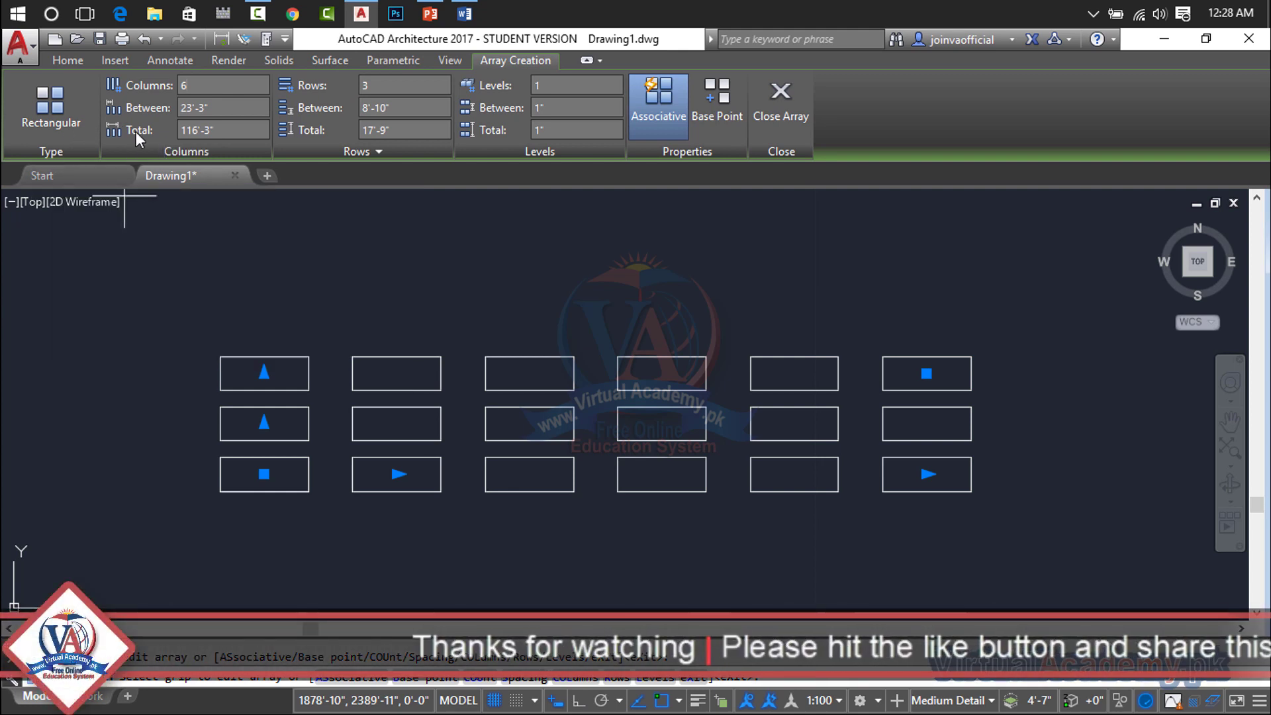
scroll(318, 397, up, 3)
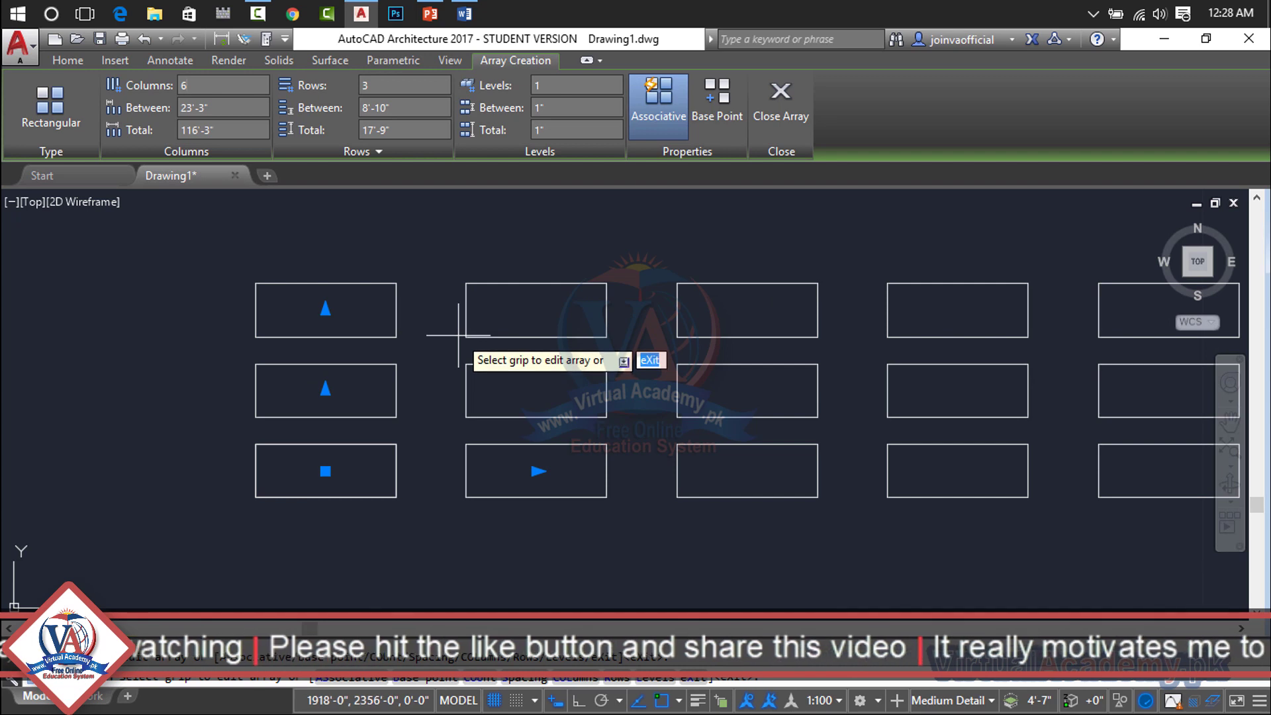
key(Return)
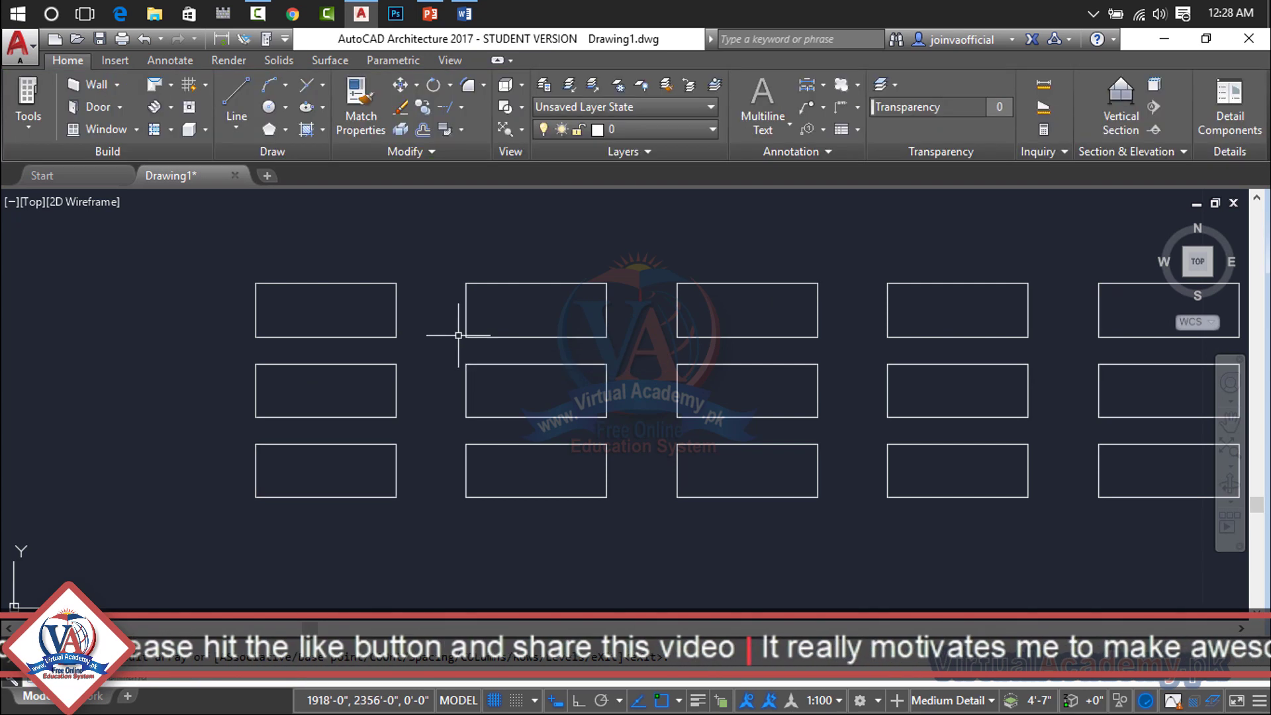
Step: Add a linear dimension across the gap between the first two rectangles of the top row, placed above them
scroll(438, 331, up, 4)
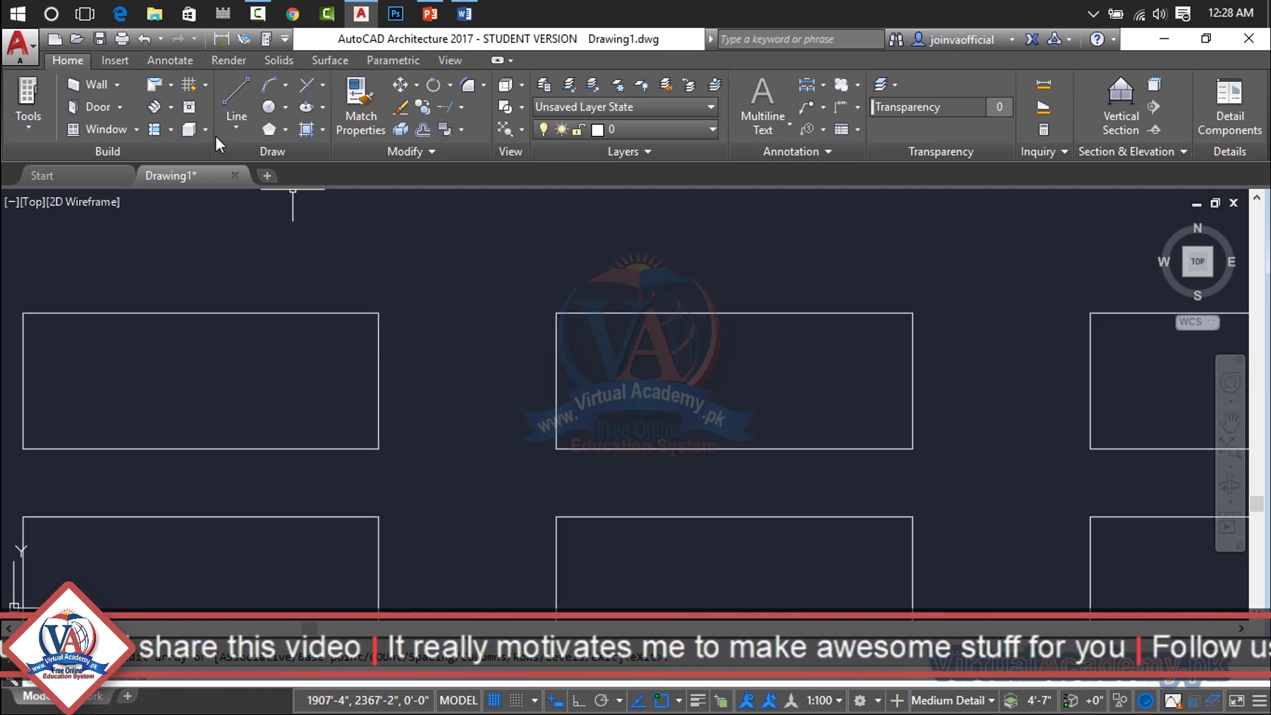
click(185, 61)
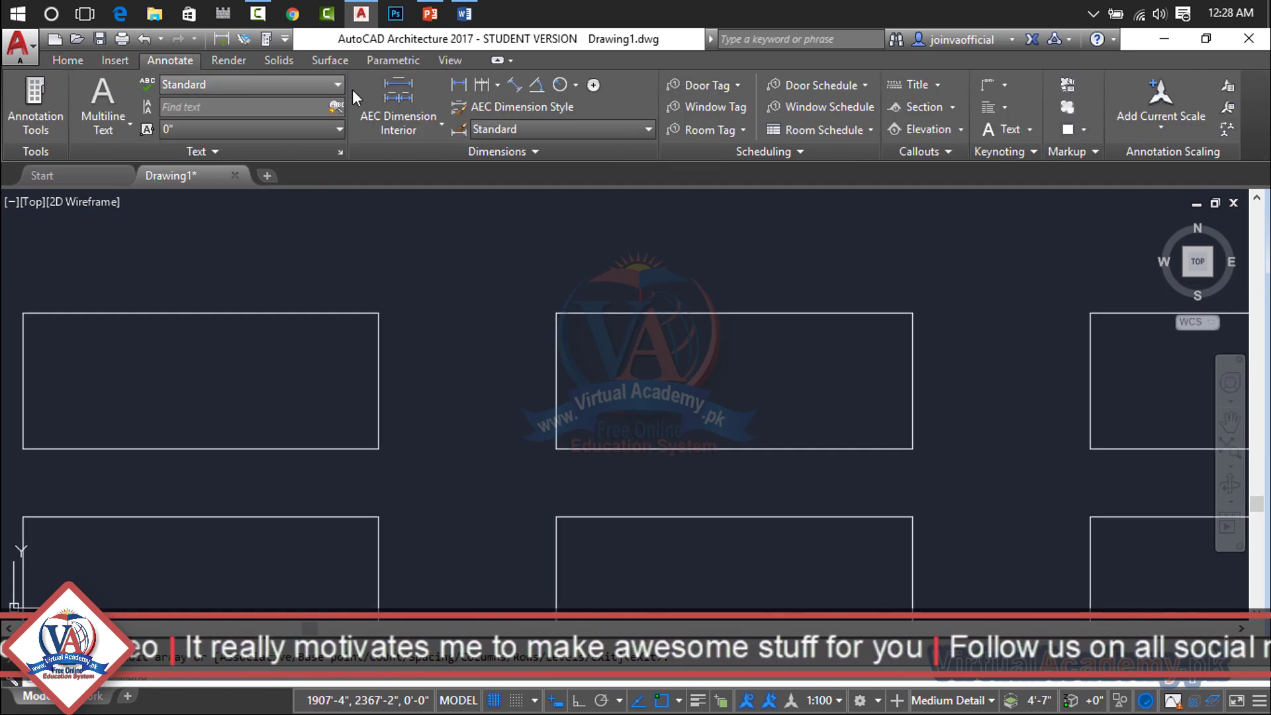
click(456, 86)
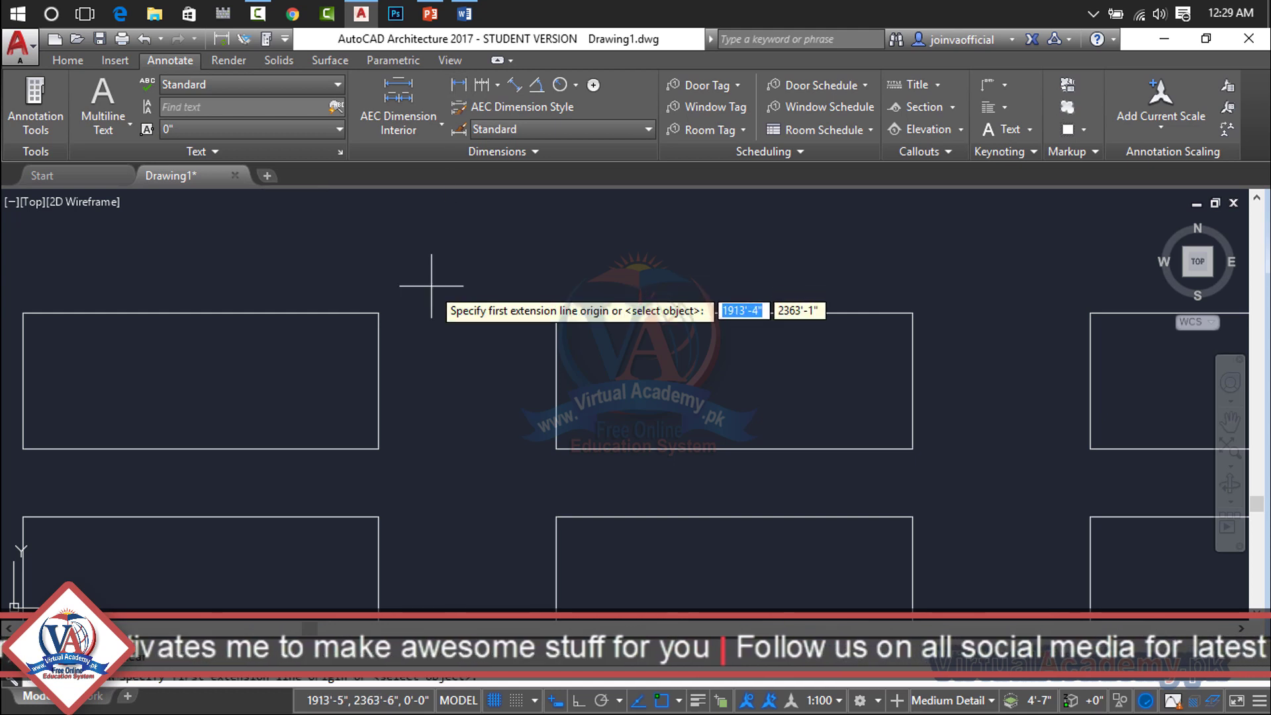
click(378, 312)
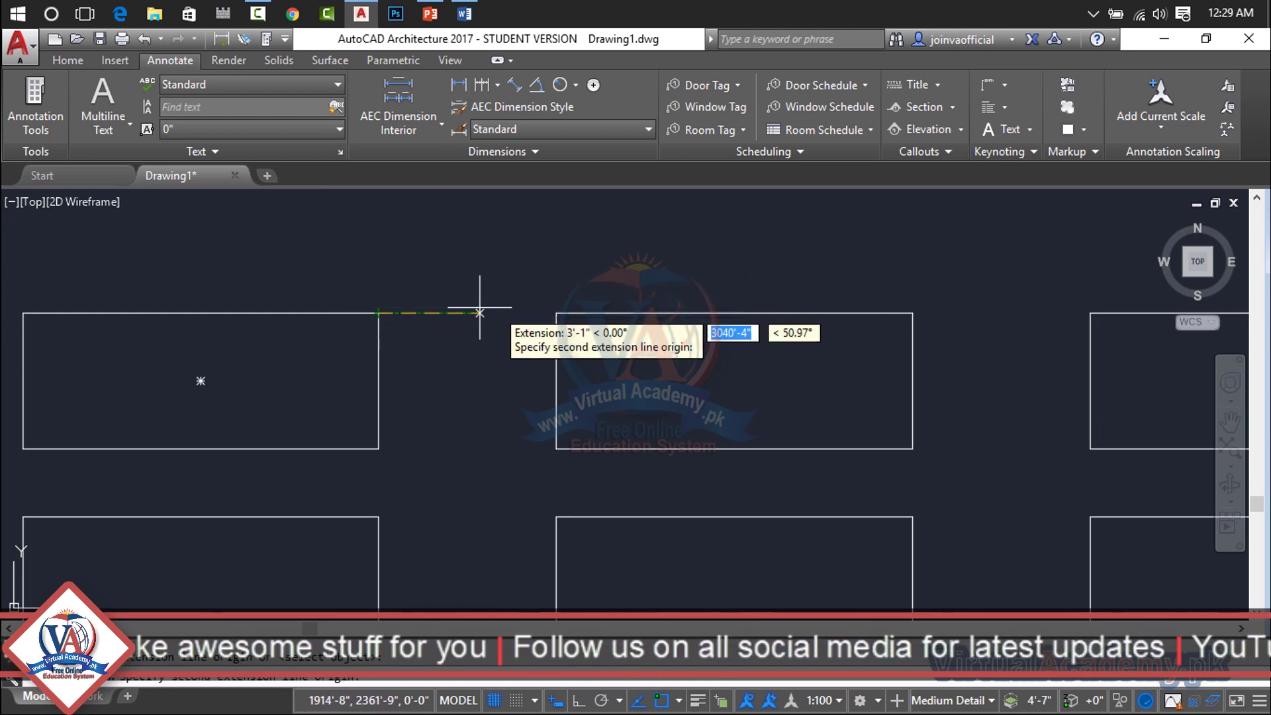
click(557, 312)
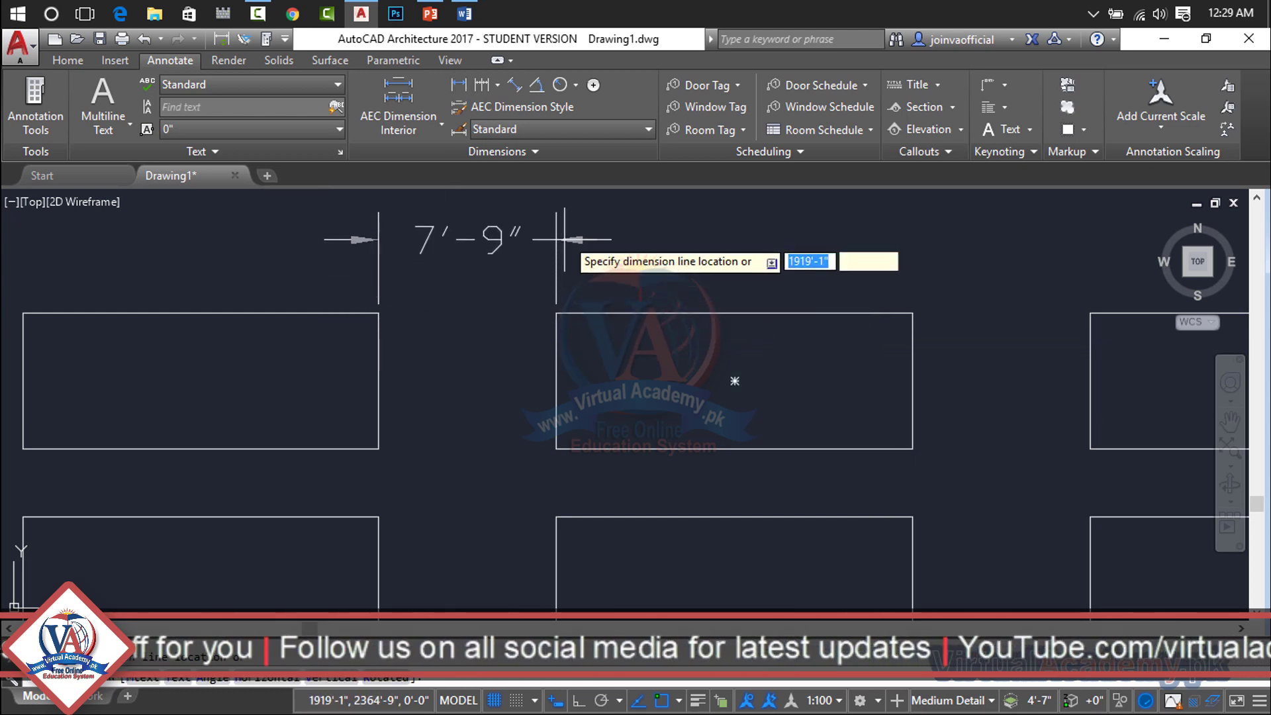
click(464, 233)
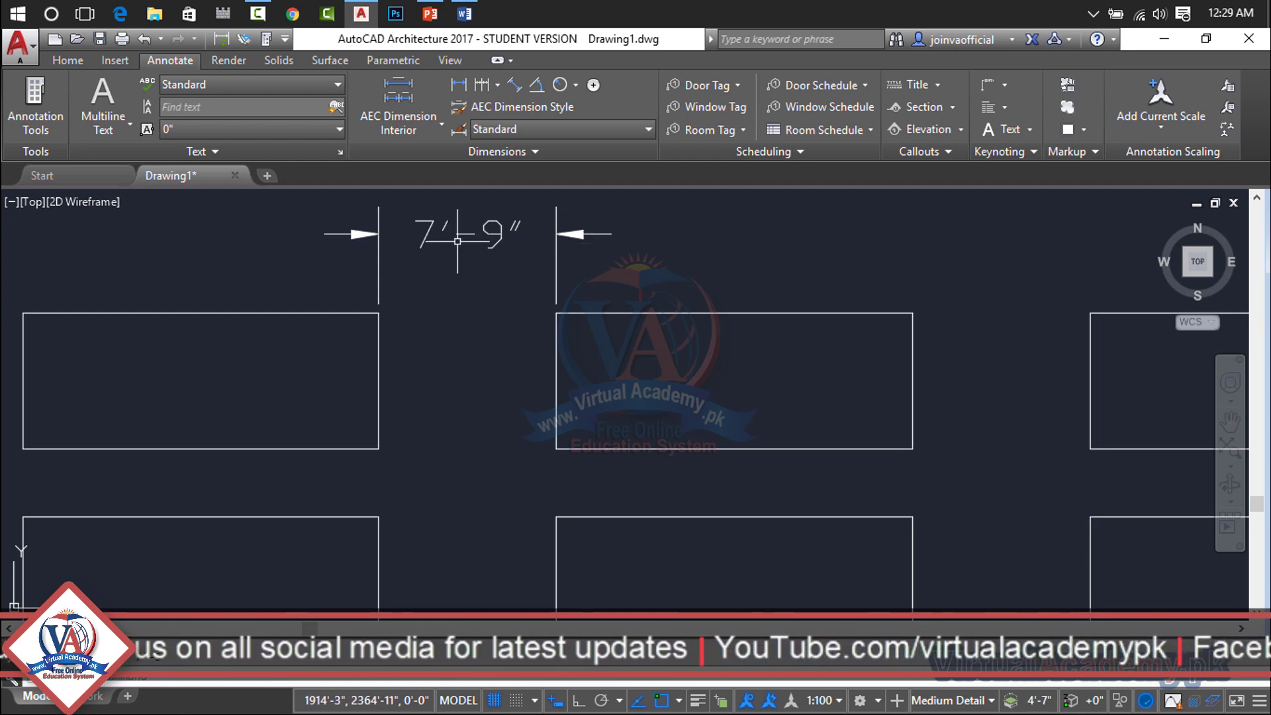
Step: Dimension the column spacing from the first top-row rectangle's left edge to the second one's left edge, placed just above the row
middle_drag(457, 240, 642, 254)
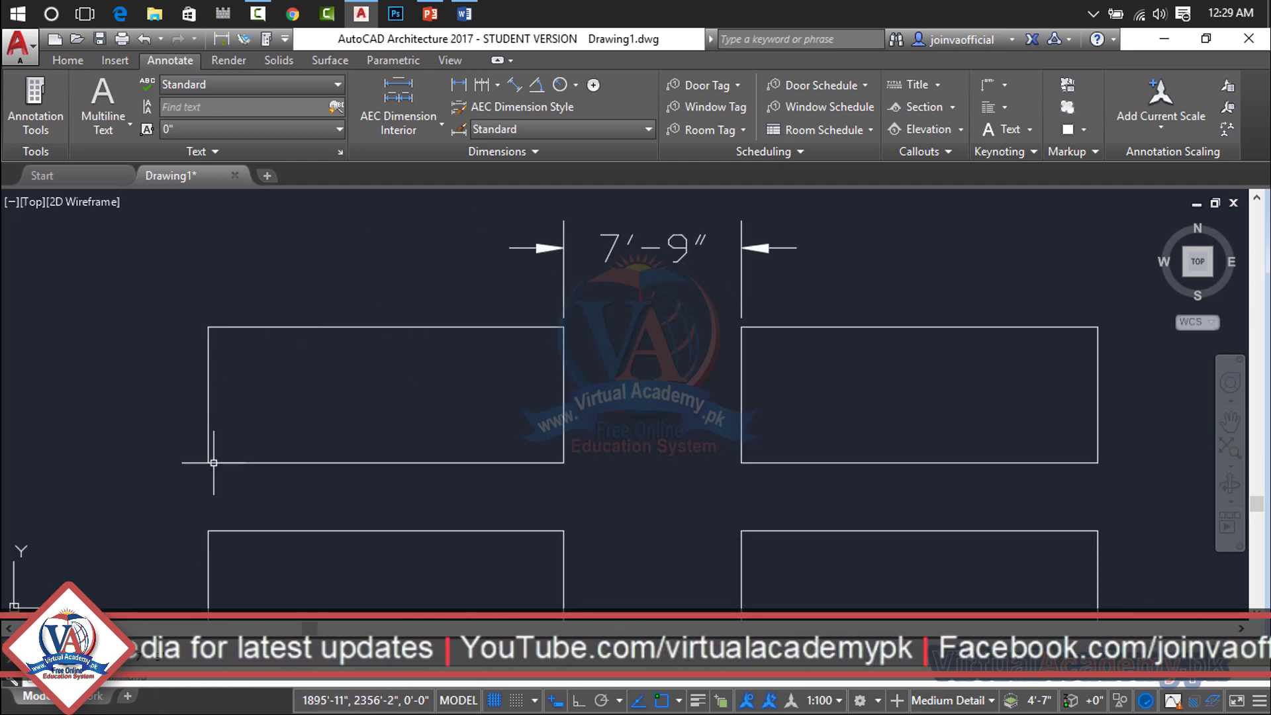
key(Return)
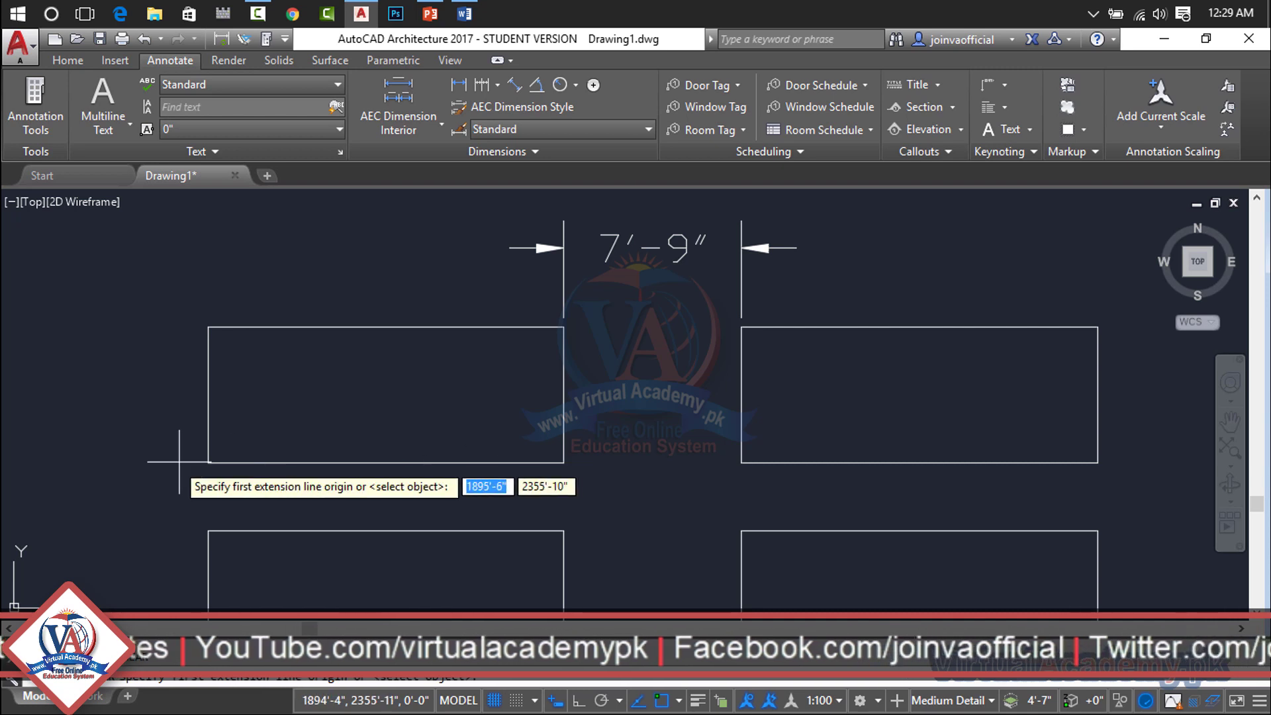
click(207, 462)
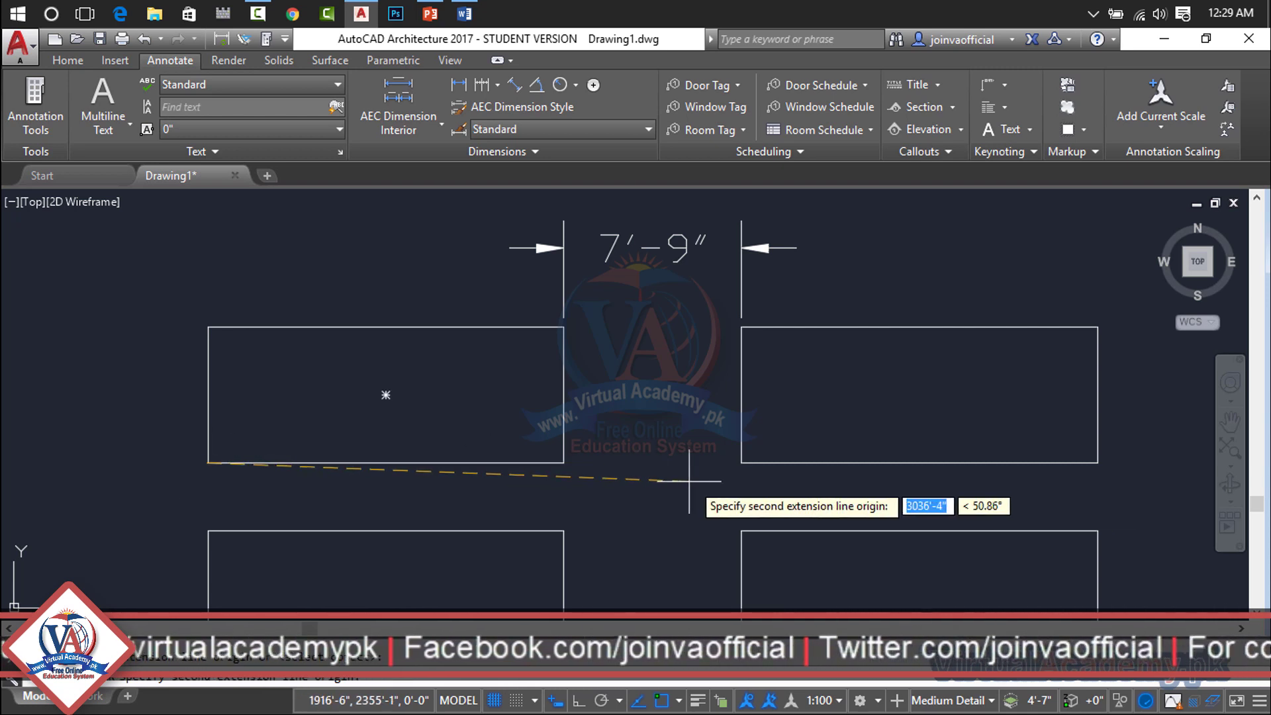
click(740, 462)
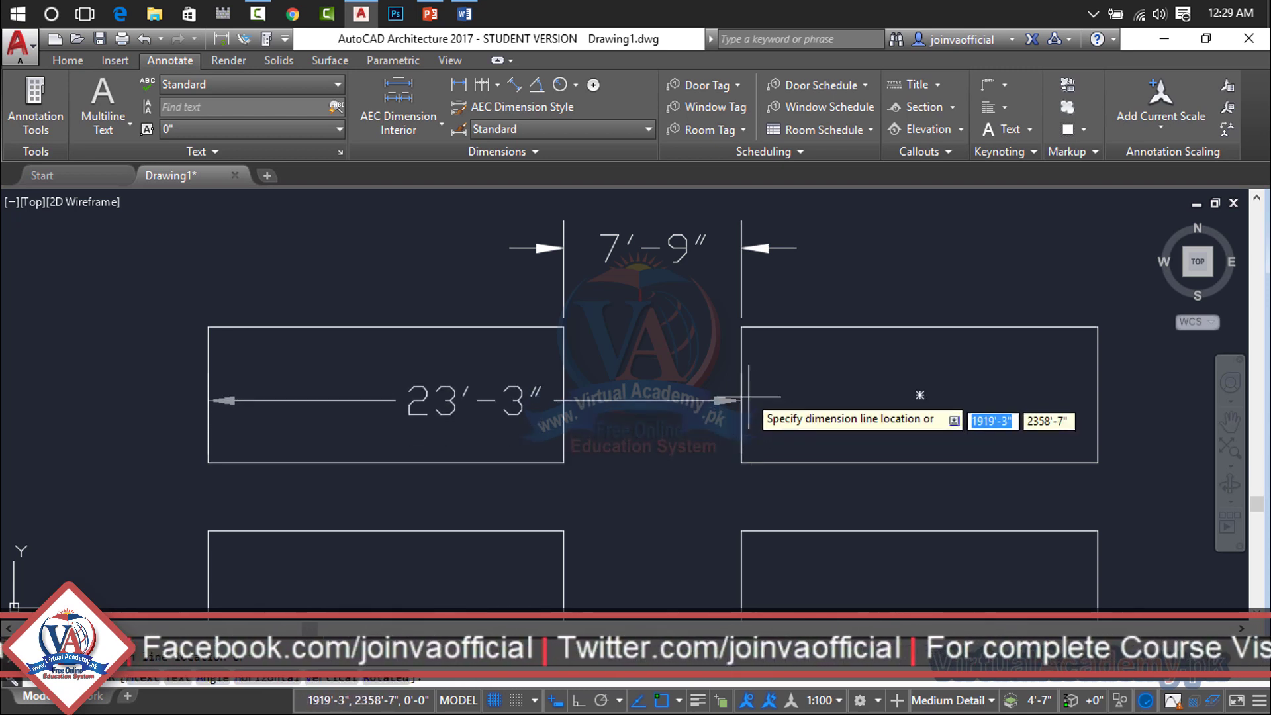
click(724, 301)
Step: Dimension the vertical gap between the top two rectangles of the first column, placed to their left
scroll(686, 410, down, 2)
middle_drag(685, 410, 853, 274)
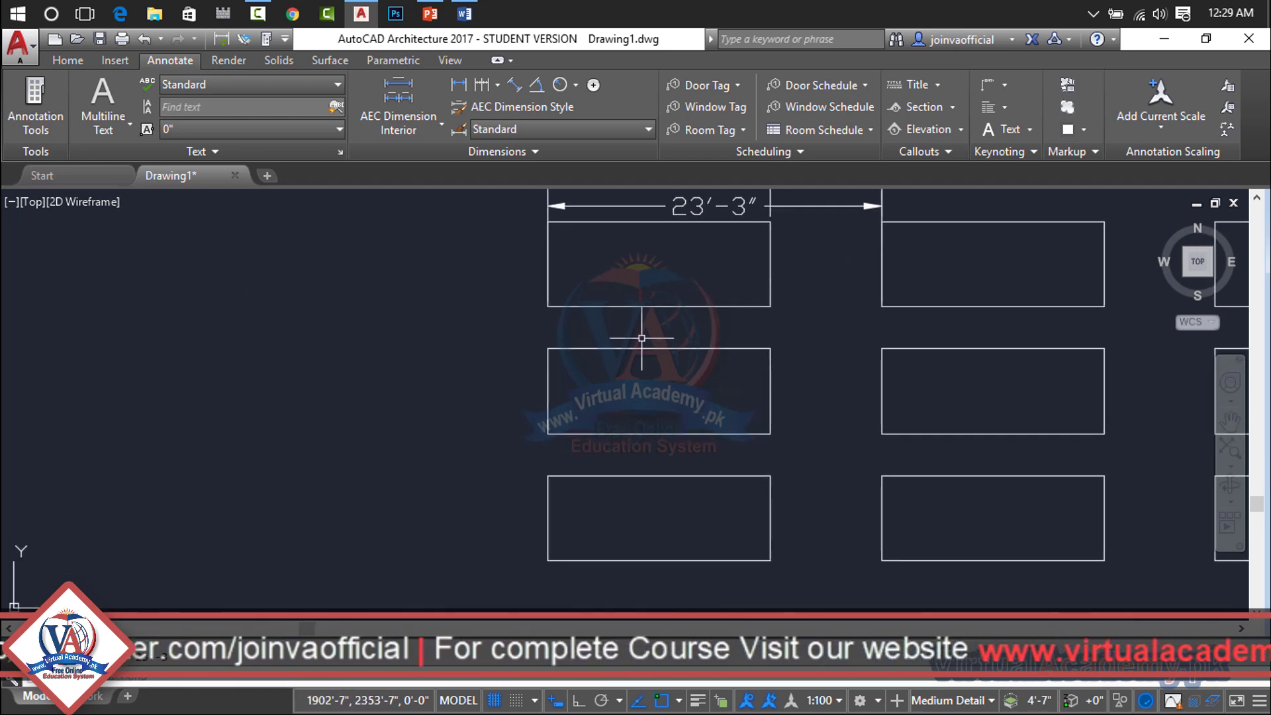
key(Return)
click(659, 263)
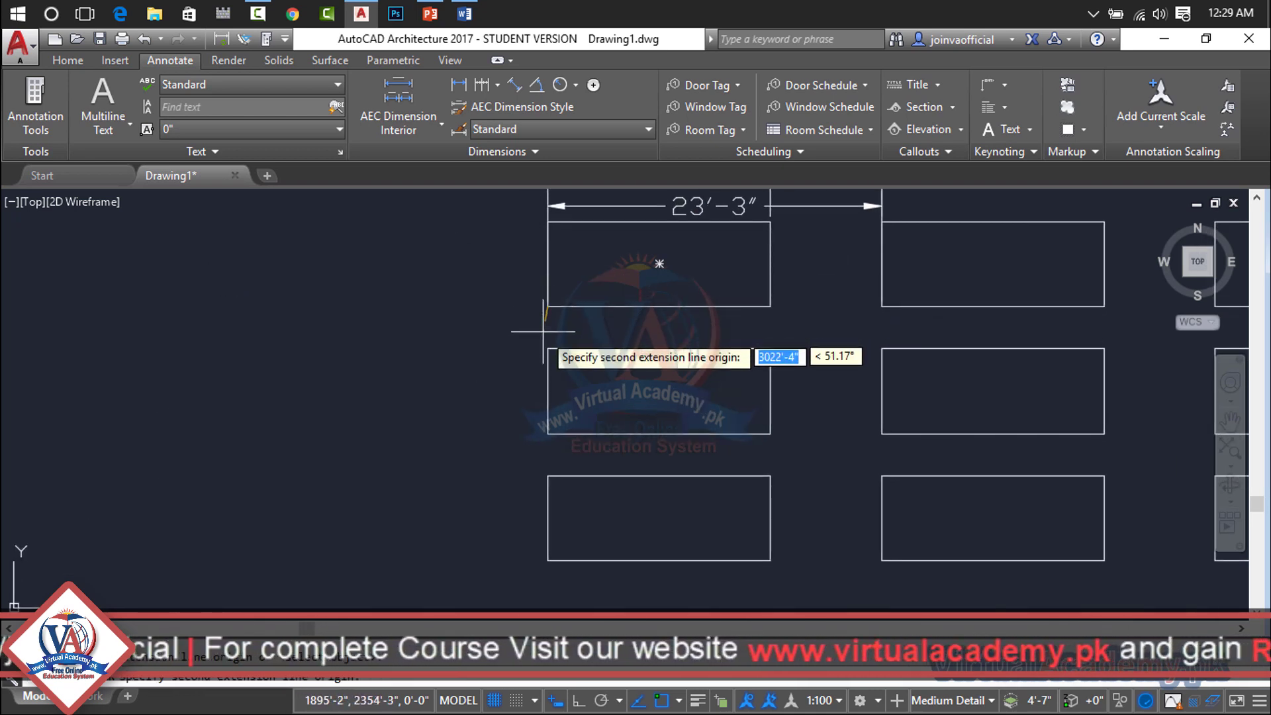
click(552, 345)
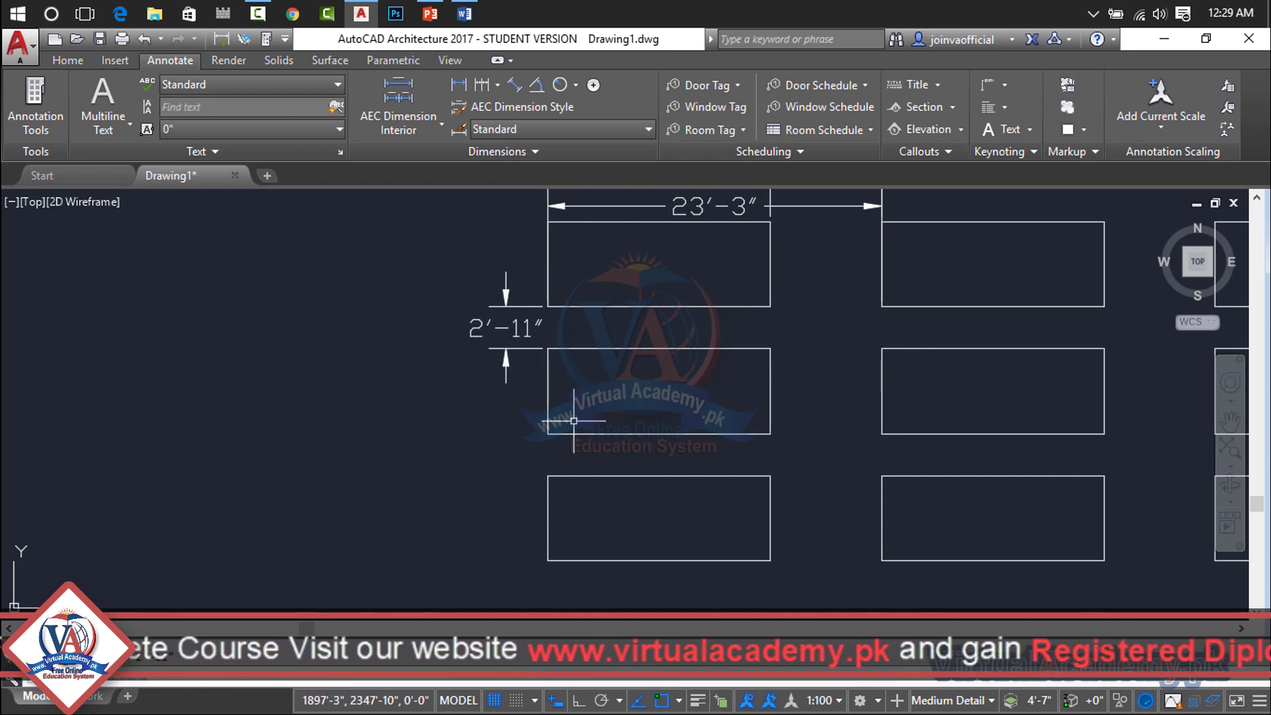
Step: Dimension the row spacing between the upper-left corners of the first column's top two rectangles, placed left of the gap dimension
middle_drag(574, 421, 588, 457)
key(Return)
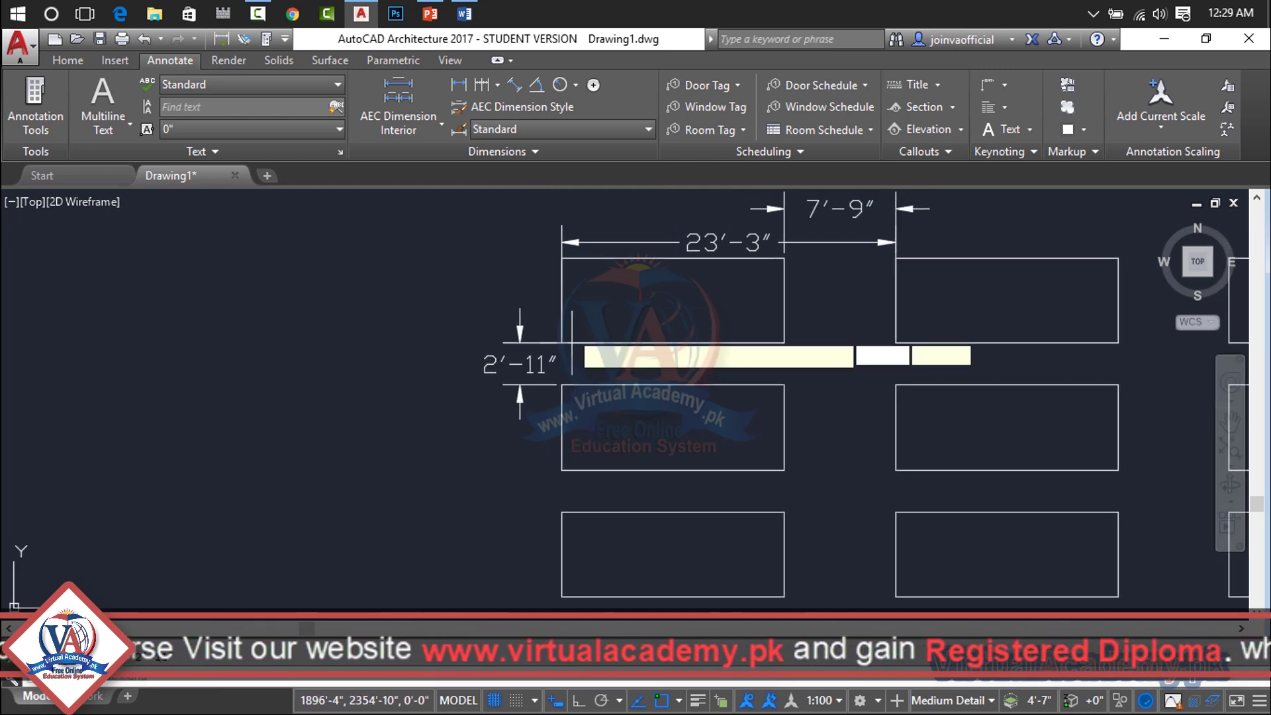
click(561, 260)
click(561, 384)
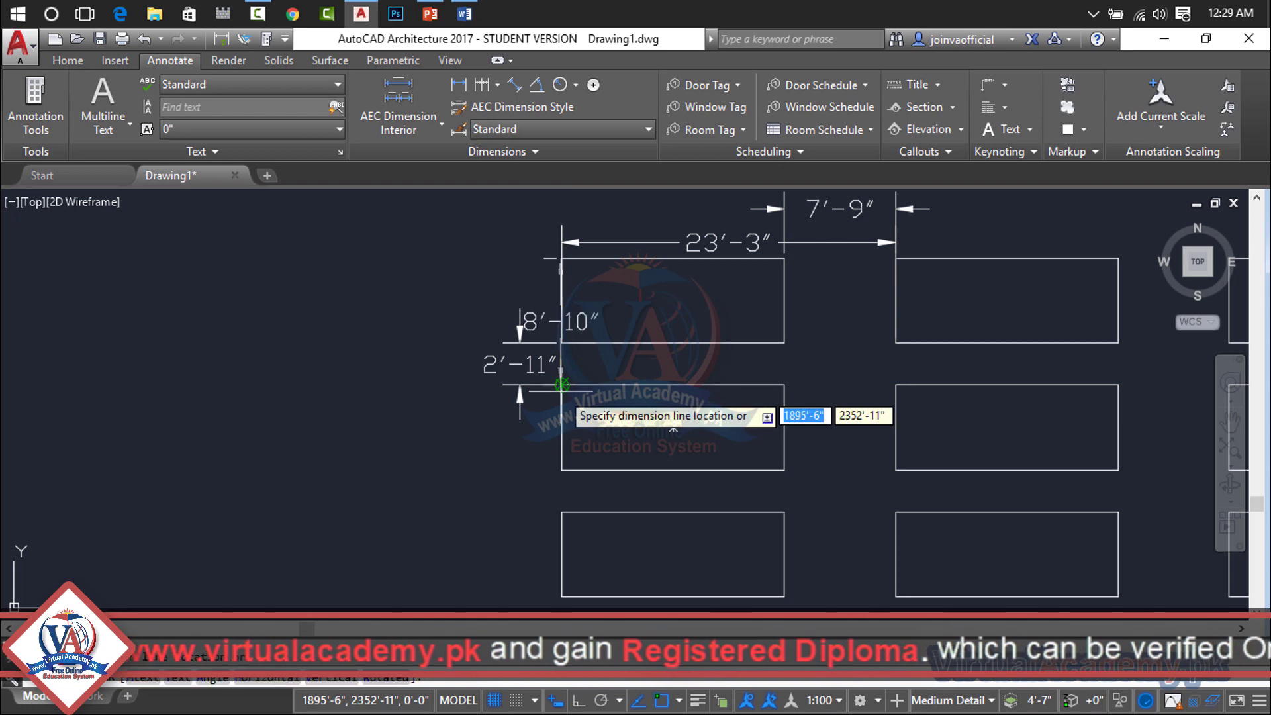
click(420, 376)
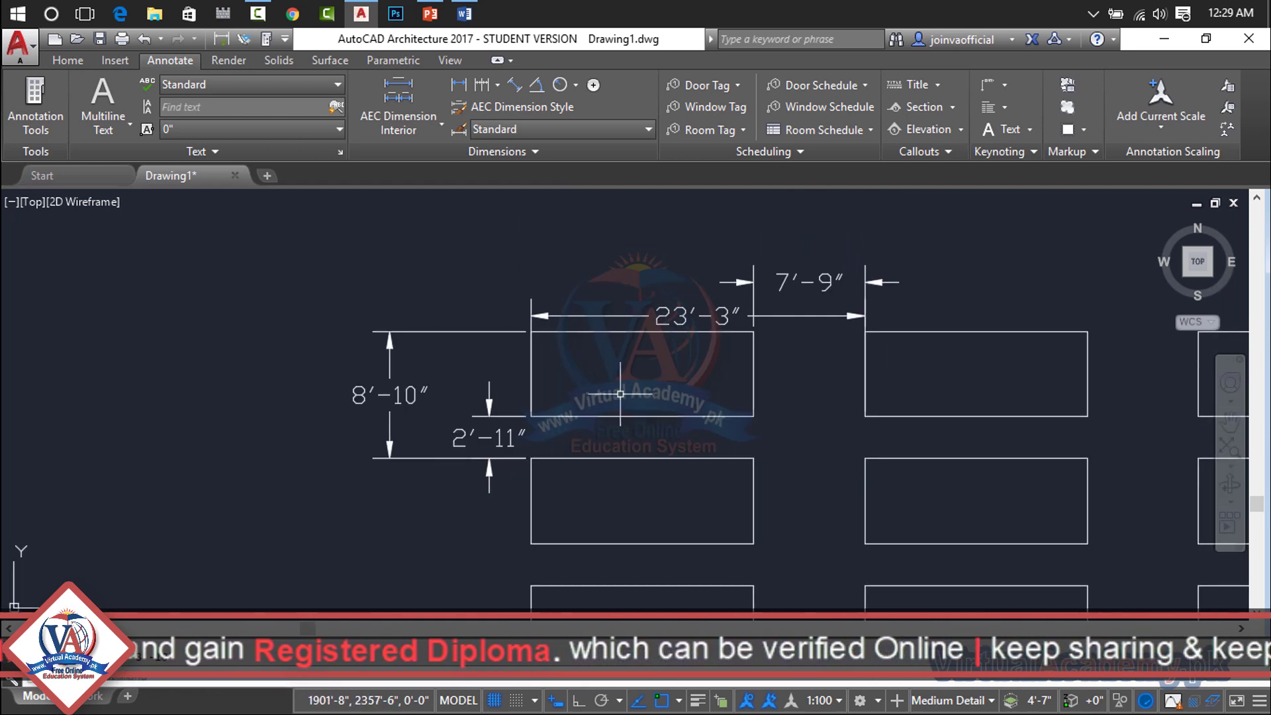
click(632, 416)
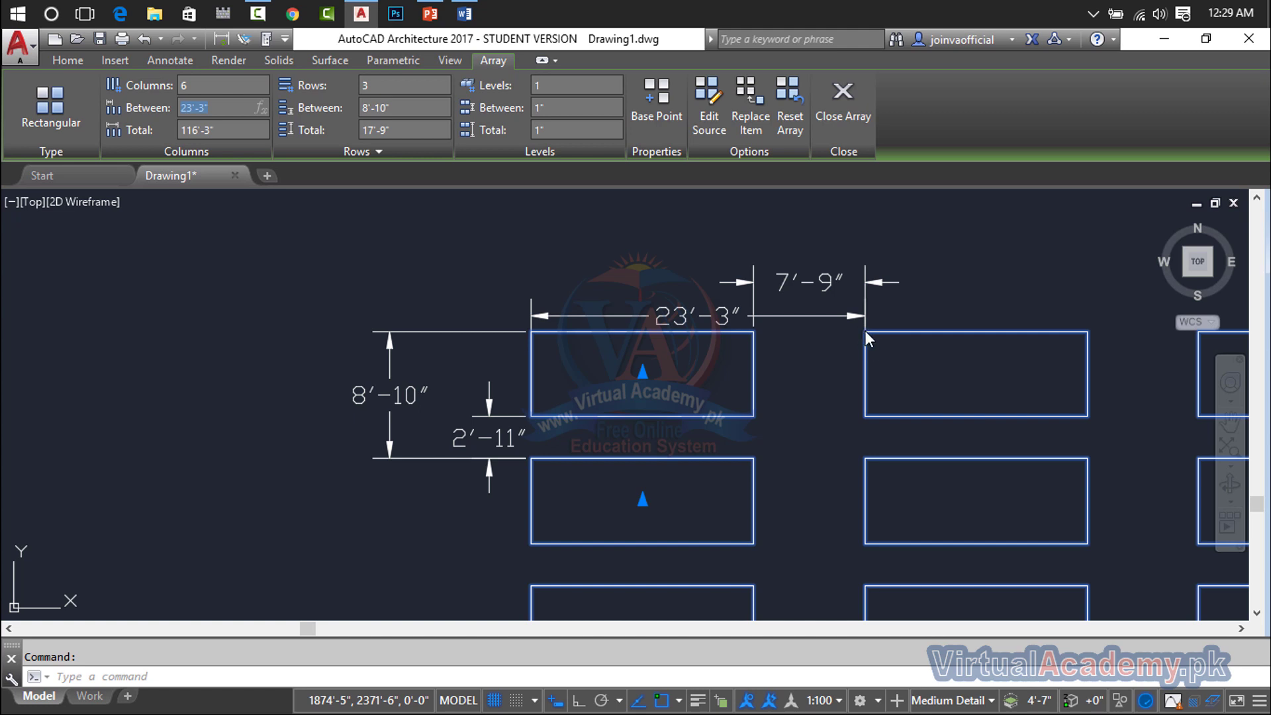
click(921, 249)
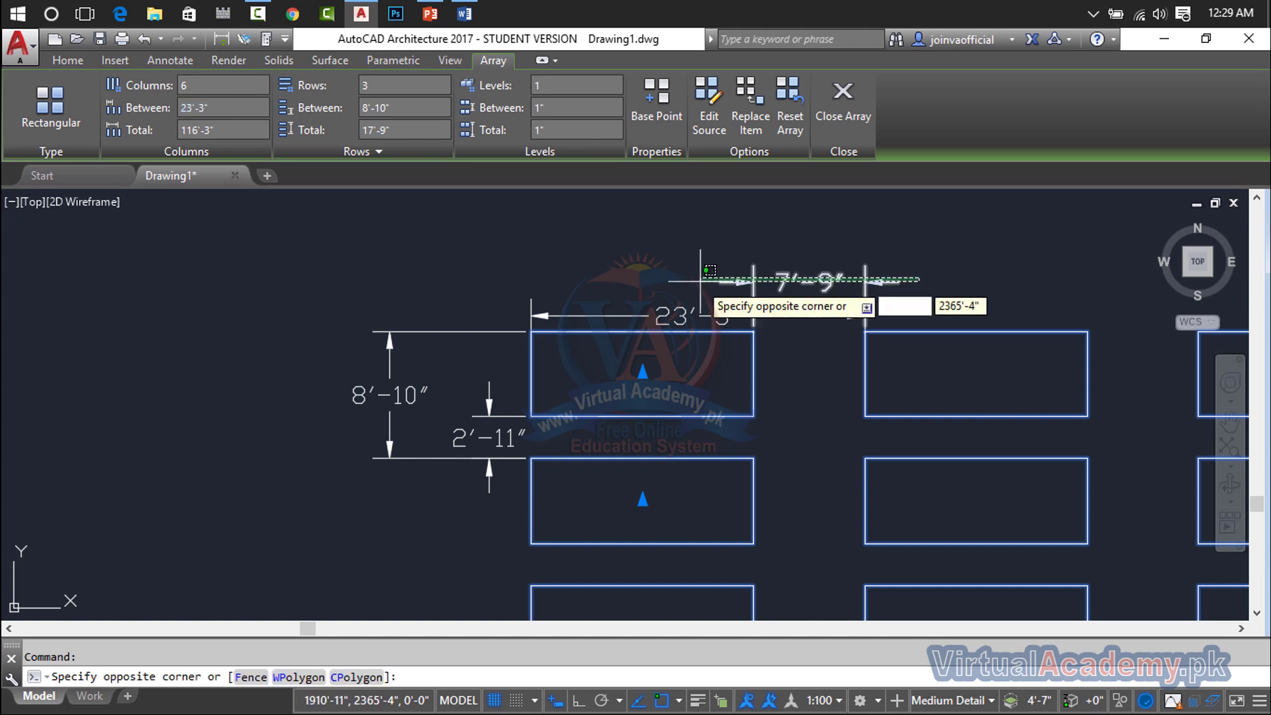
click(687, 282)
key(Delete)
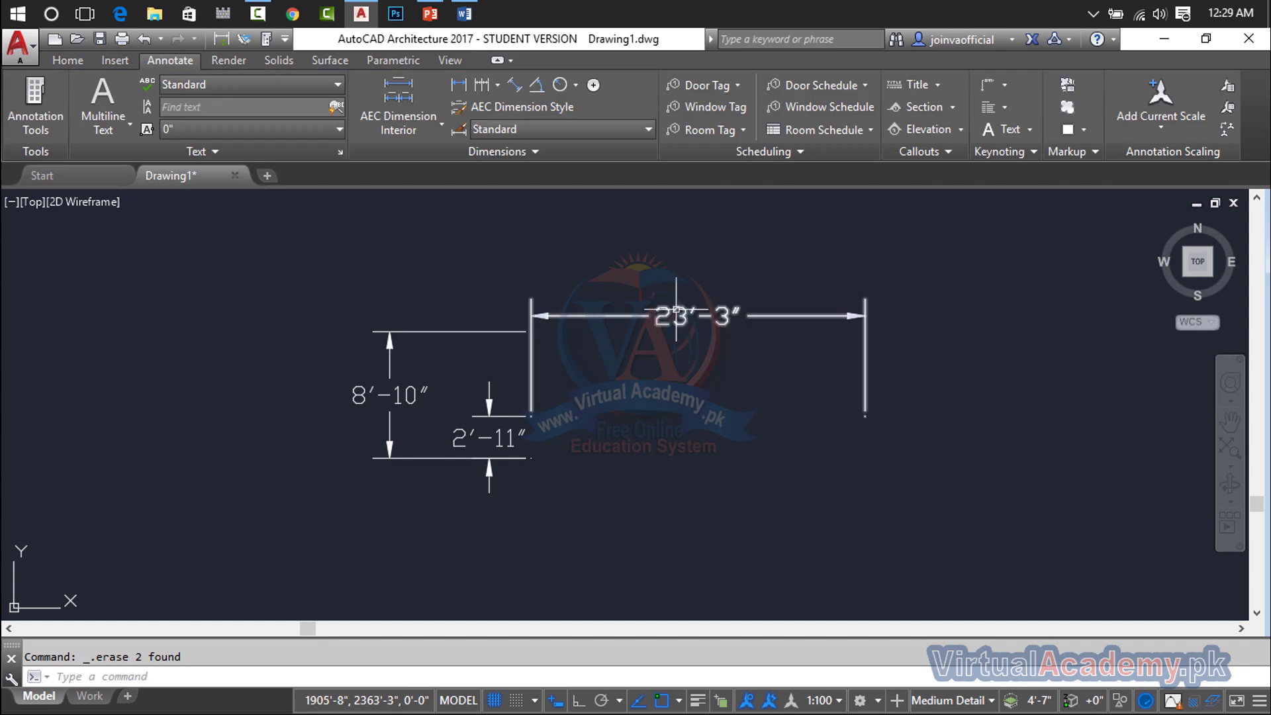
key(ctrl+z)
Step: Delete the two gap dimensions, the horizontal one above the top row and the vertical one beside the first column
click(926, 265)
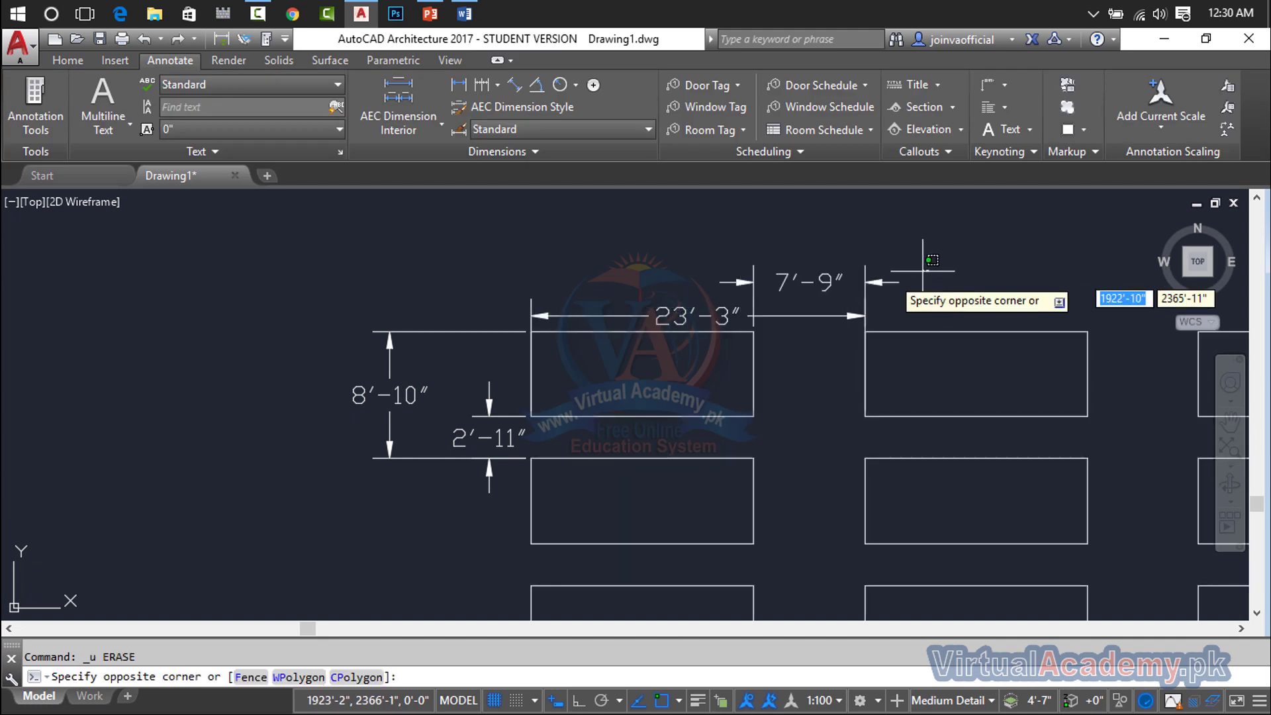
click(837, 263)
key(Delete)
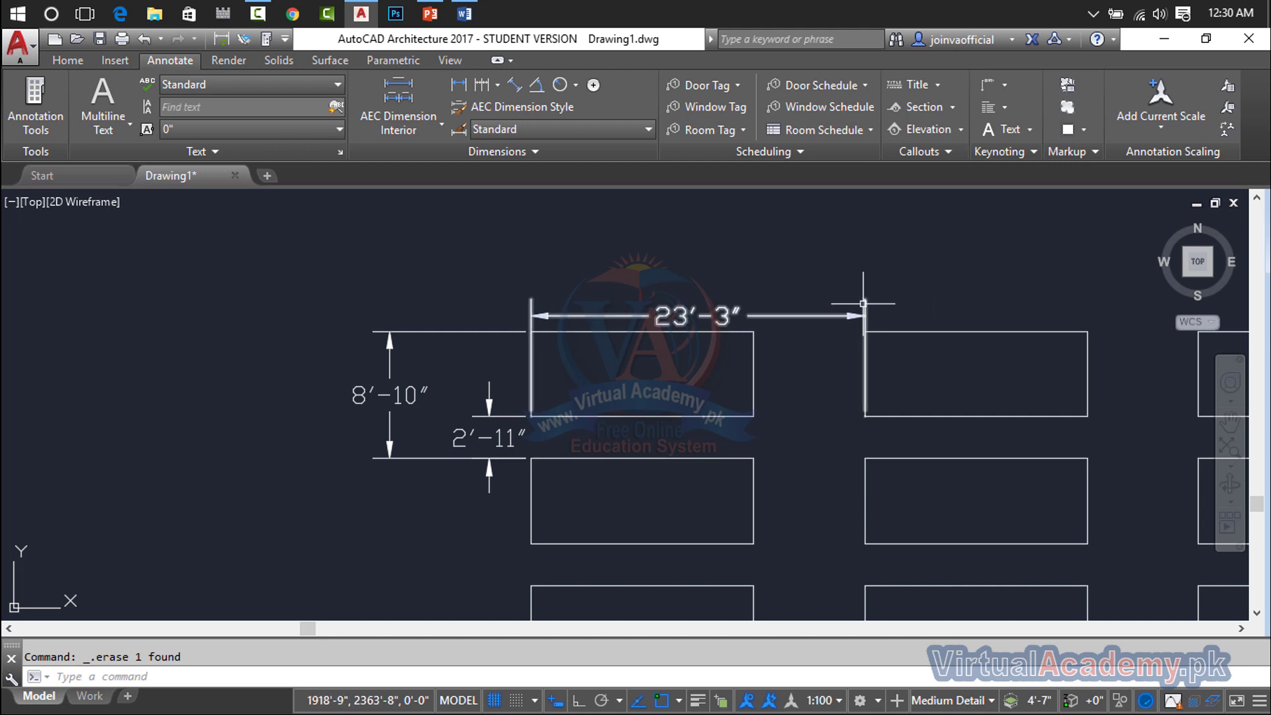
click(501, 416)
key(Delete)
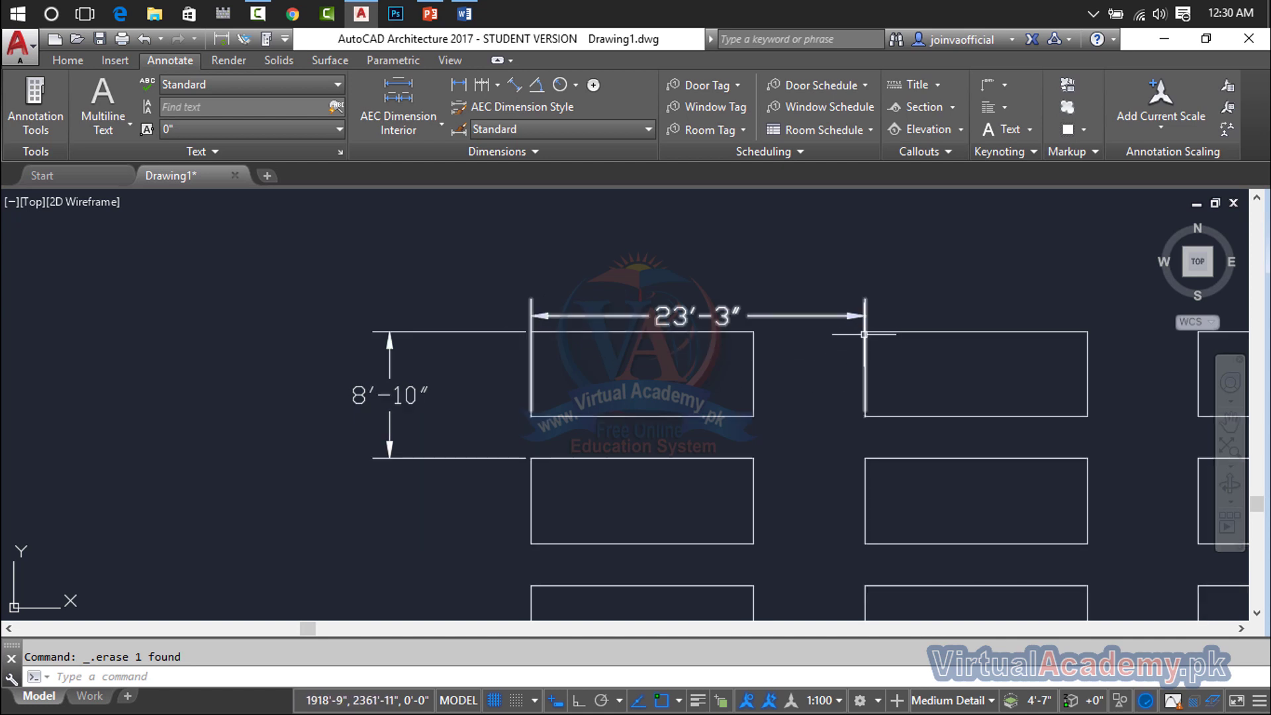
Step: Dimension the top row's overall width from the first rectangle's upper-left corner to the last one's upper-right corner, placed above the column spacing dimension
click(752, 369)
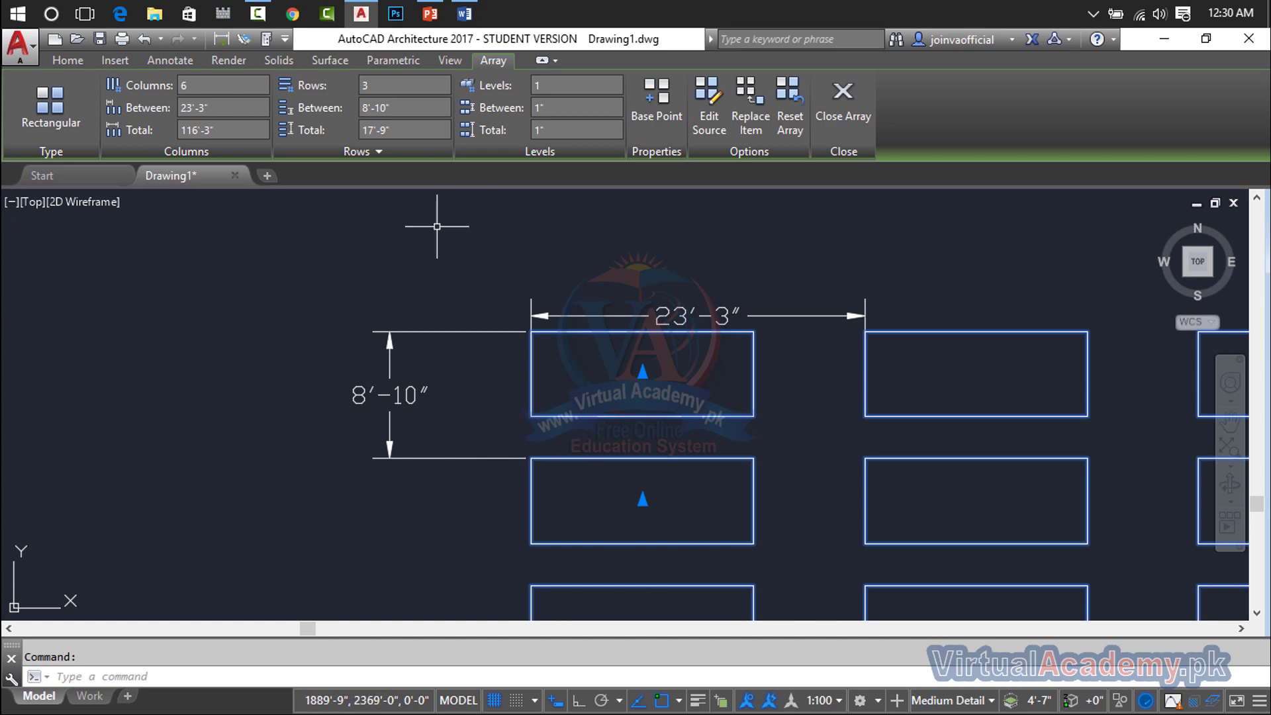
scroll(292, 207, down, 3)
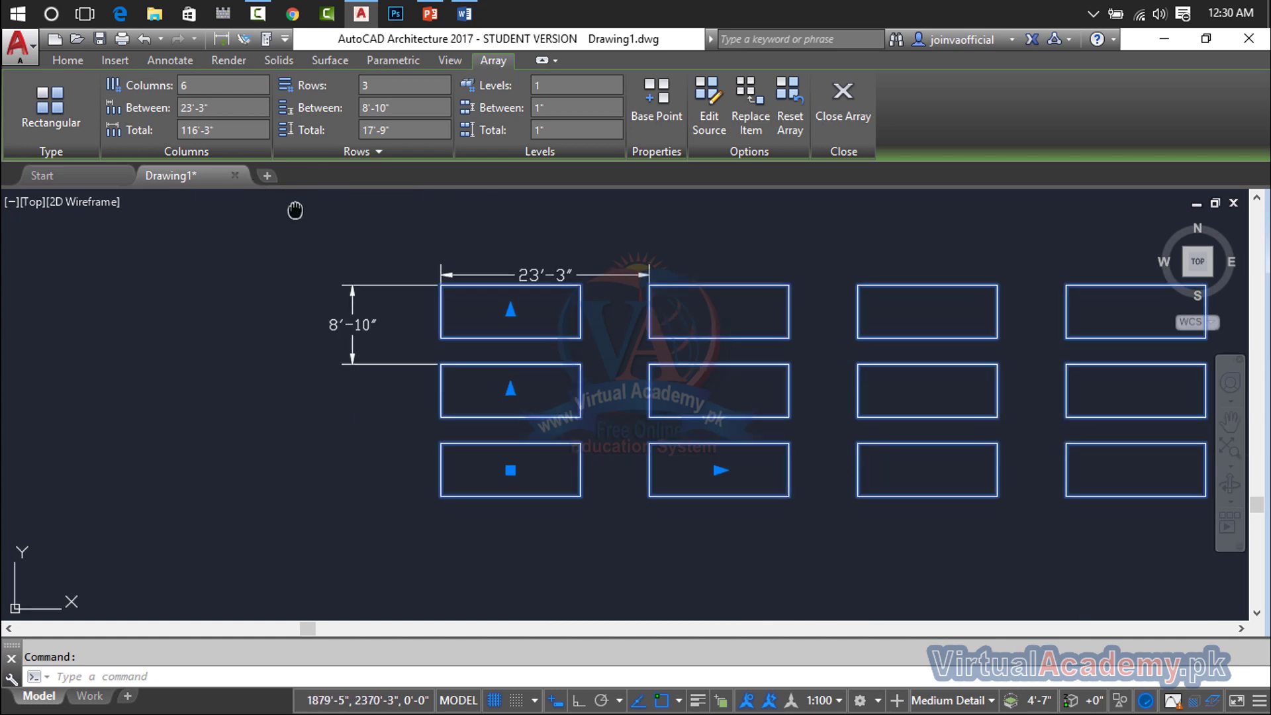
middle_drag(292, 207, 113, 306)
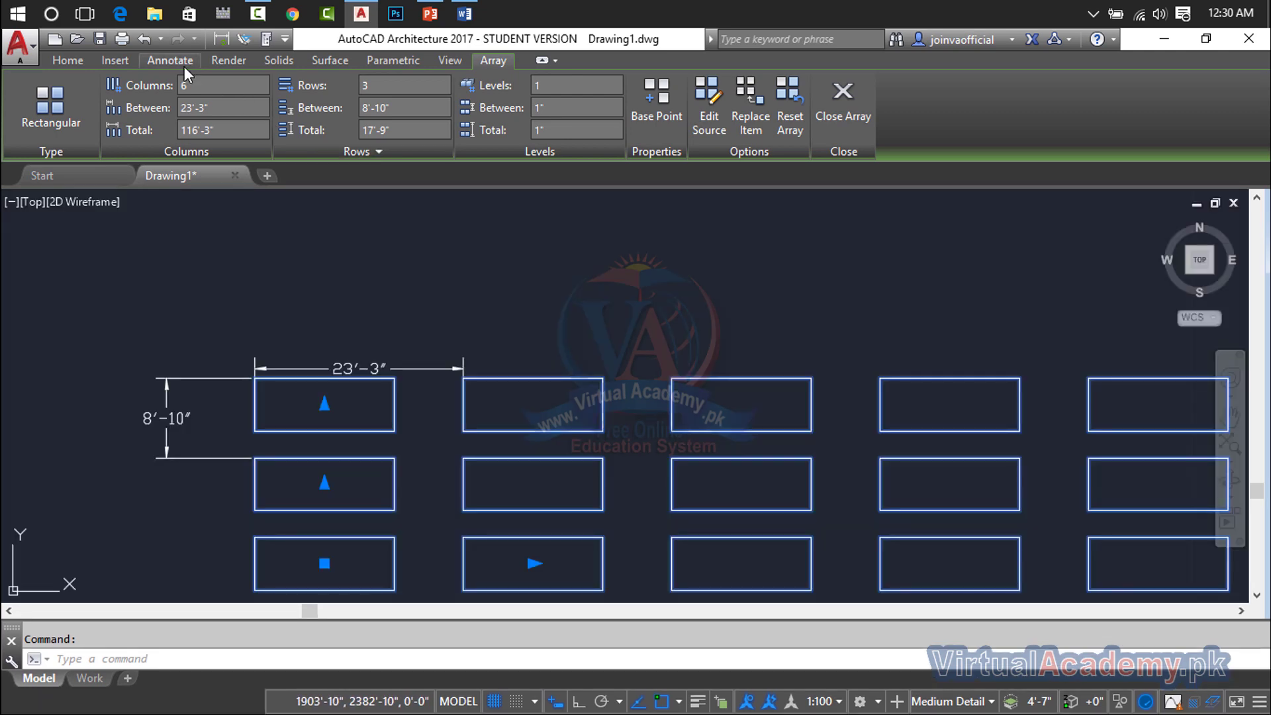
click(181, 64)
click(458, 86)
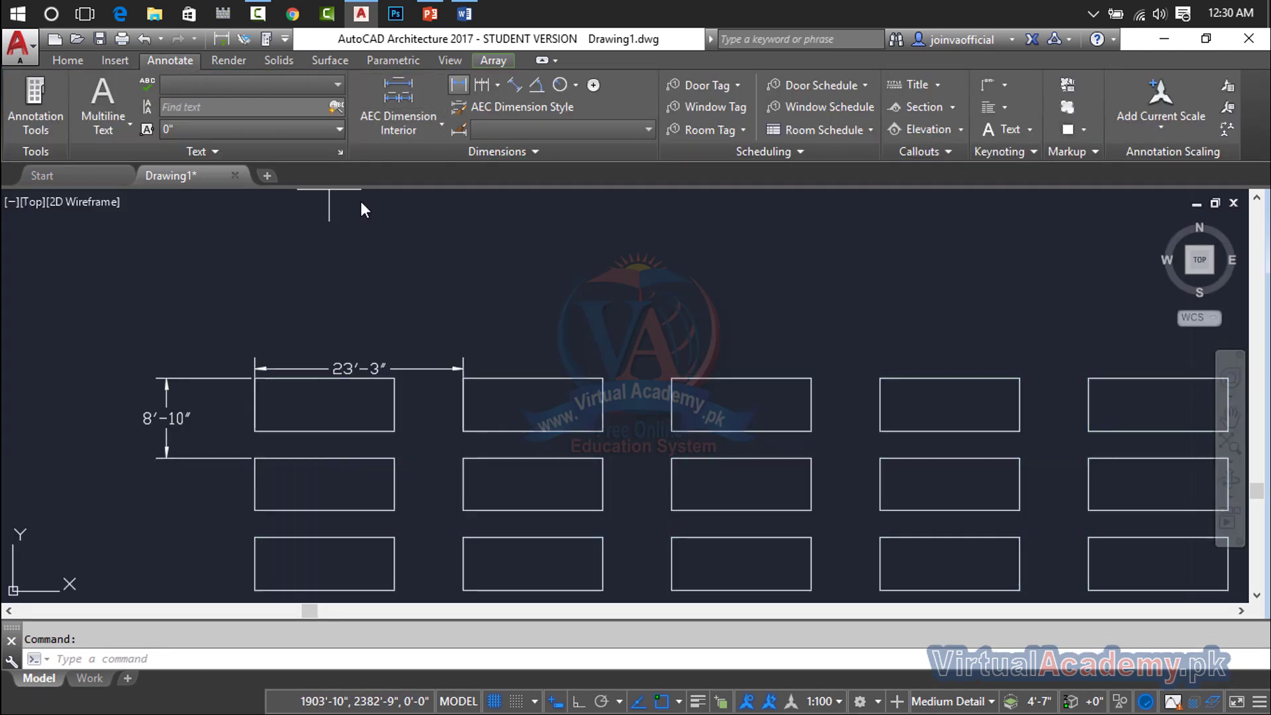
click(255, 378)
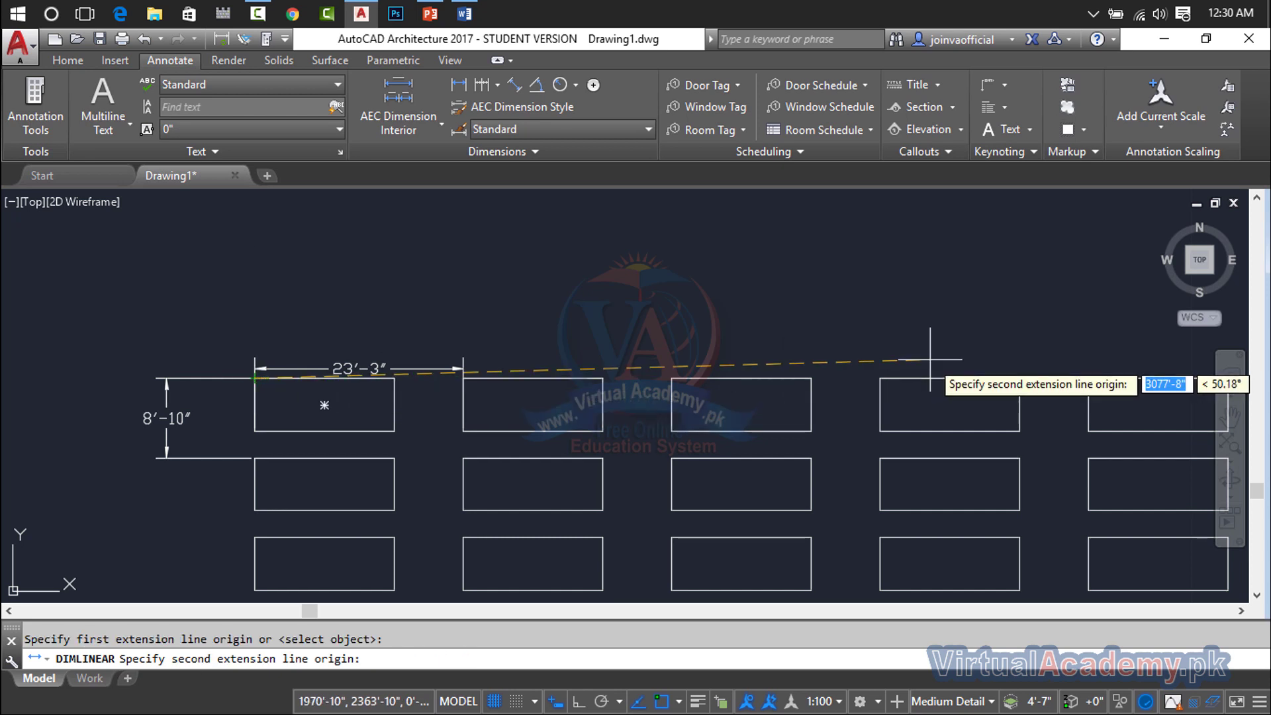
middle_drag(930, 361, 649, 394)
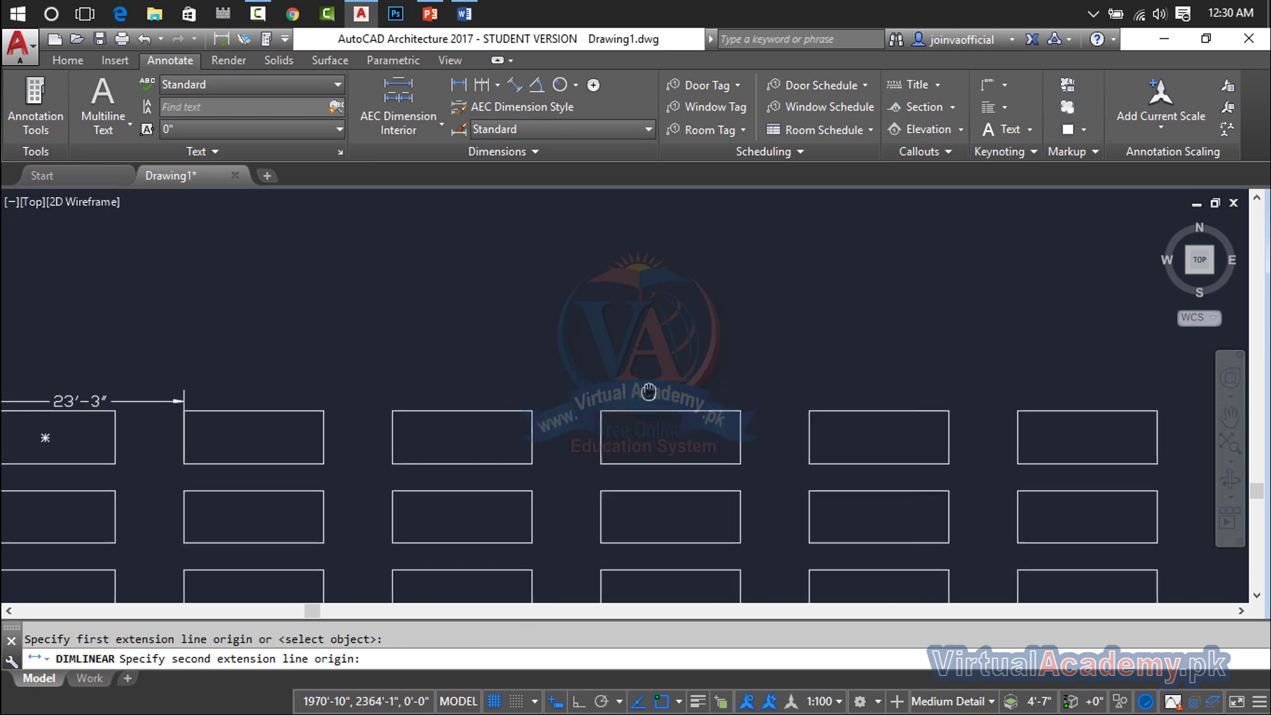
click(1155, 412)
click(861, 336)
scroll(780, 363, down, 4)
middle_drag(780, 363, 653, 335)
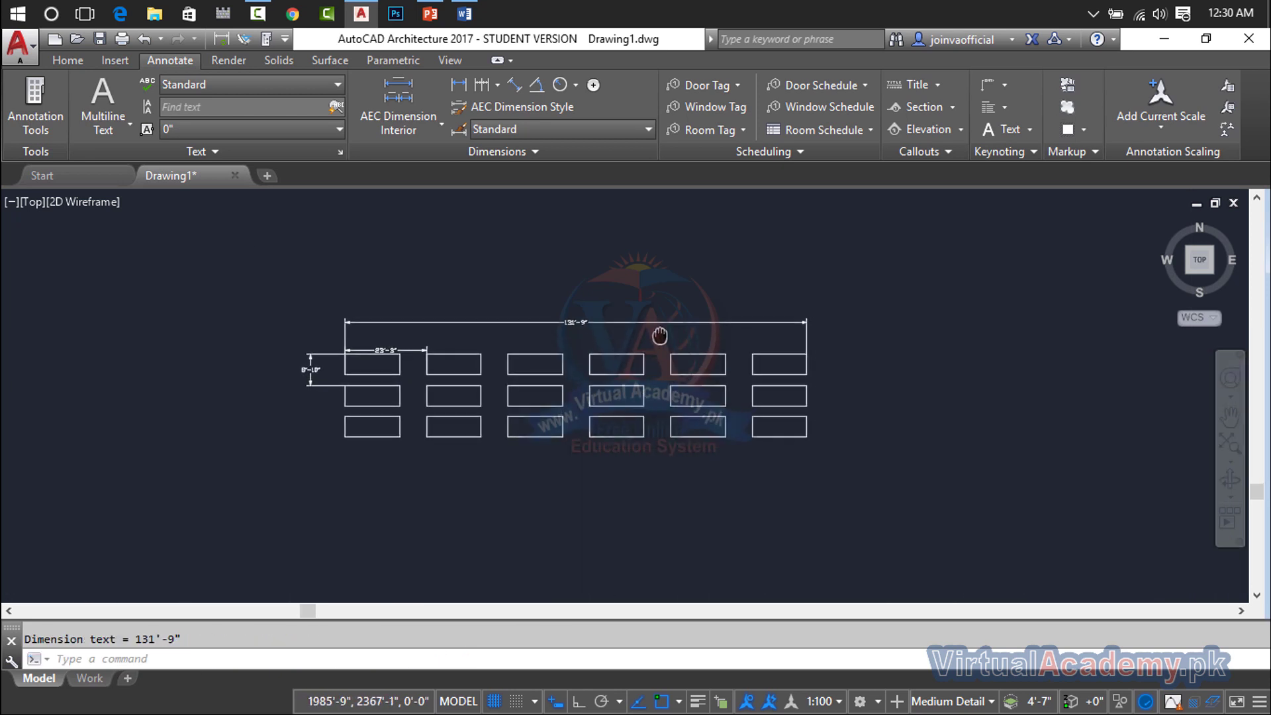
scroll(560, 345, up, 2)
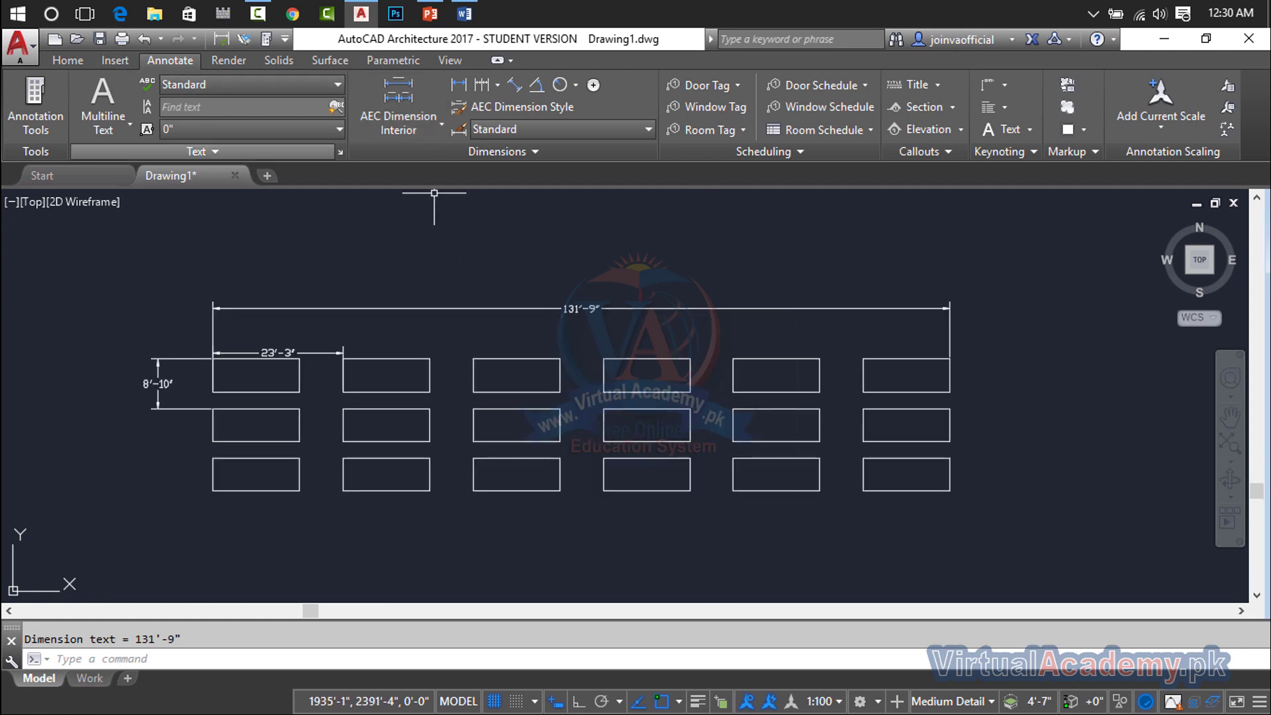
Step: Stretch the overall horizontal dimension's end point from the last top-row rectangle's upper-right corner to its upper-left corner
click(387, 390)
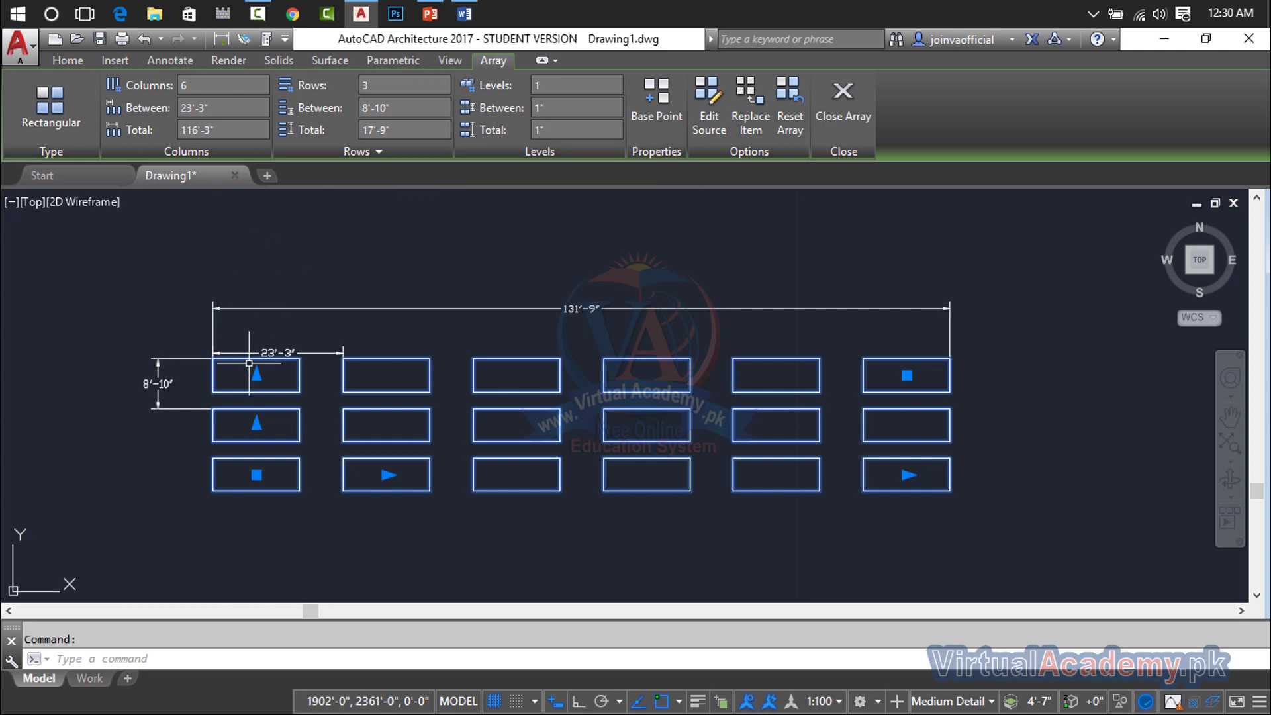
click(953, 335)
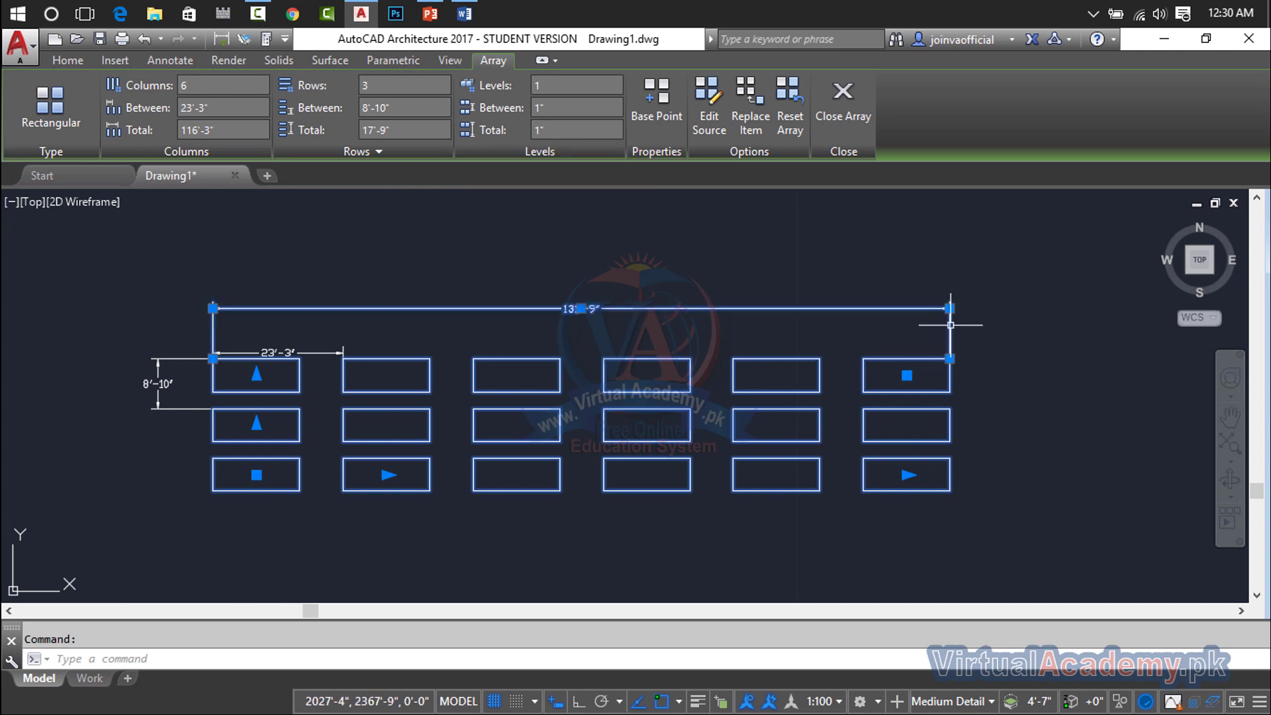
click(949, 358)
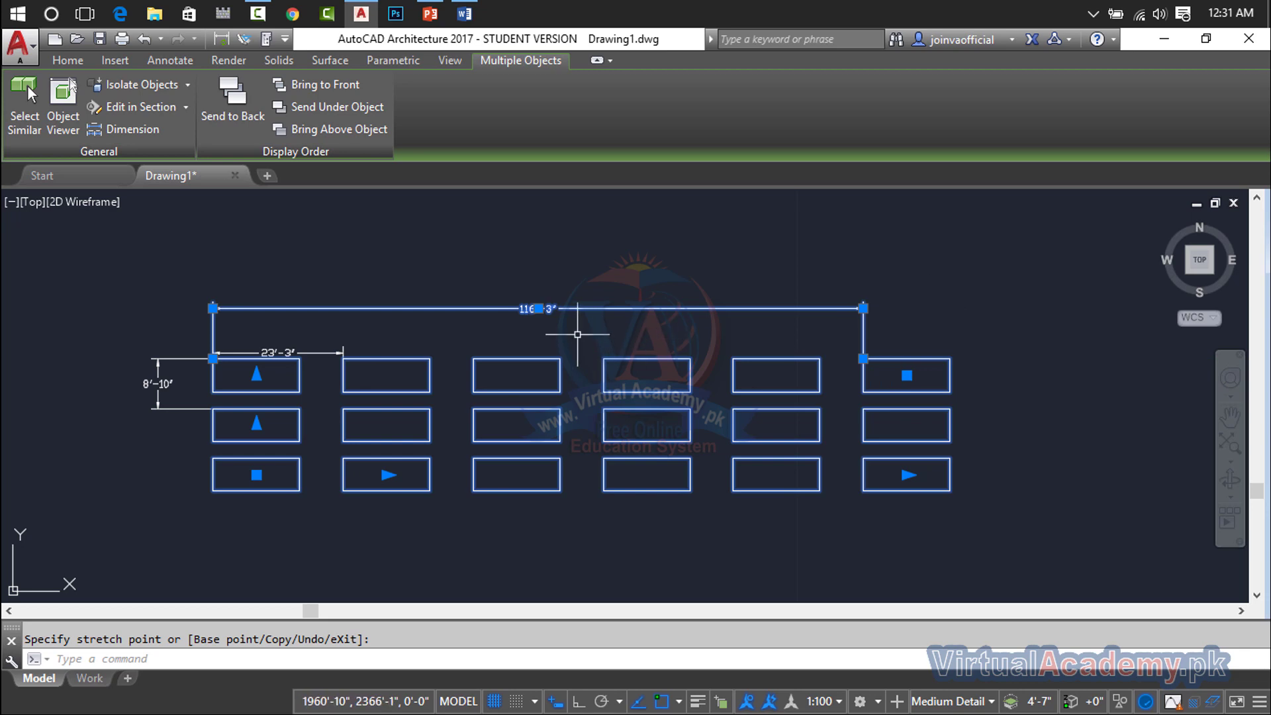
key(F1)
click(1067, 136)
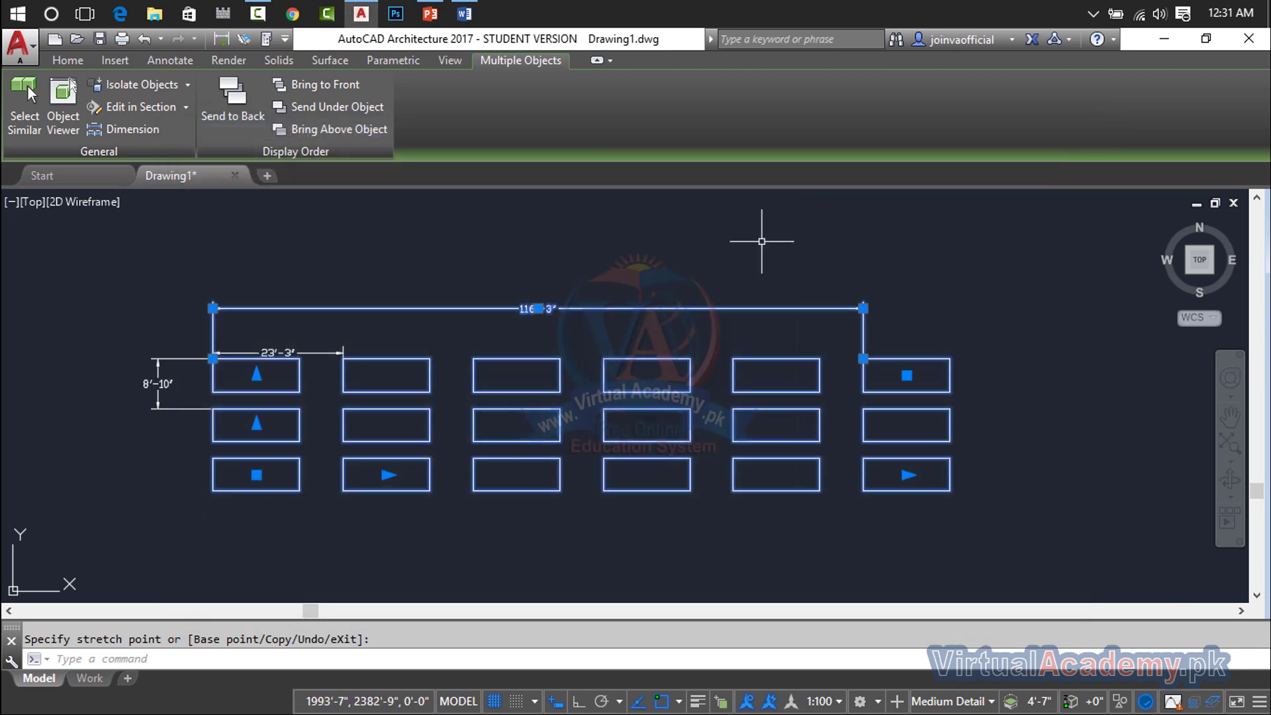
click(598, 340)
key(Escape)
key(Escape)
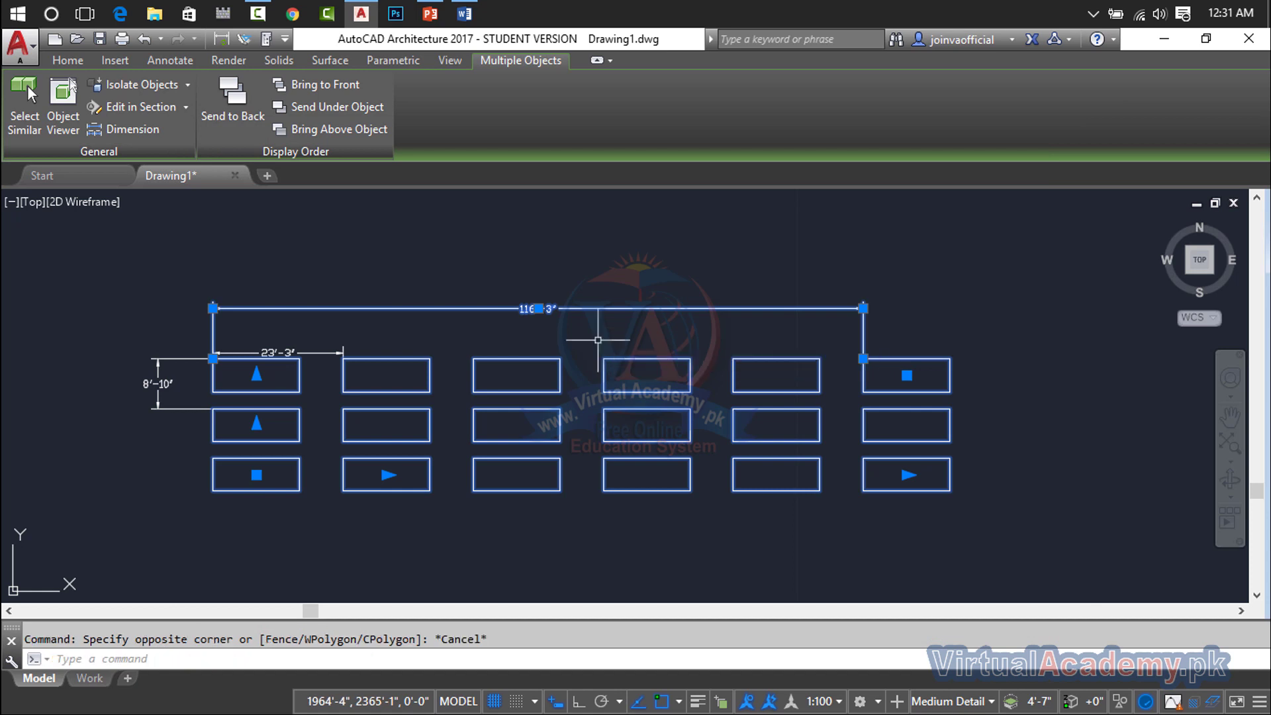
Step: Dimension the total row distance between the upper-left corners of the first column's top and bottom rectangles, placed left of the row spacing dimension
click(558, 356)
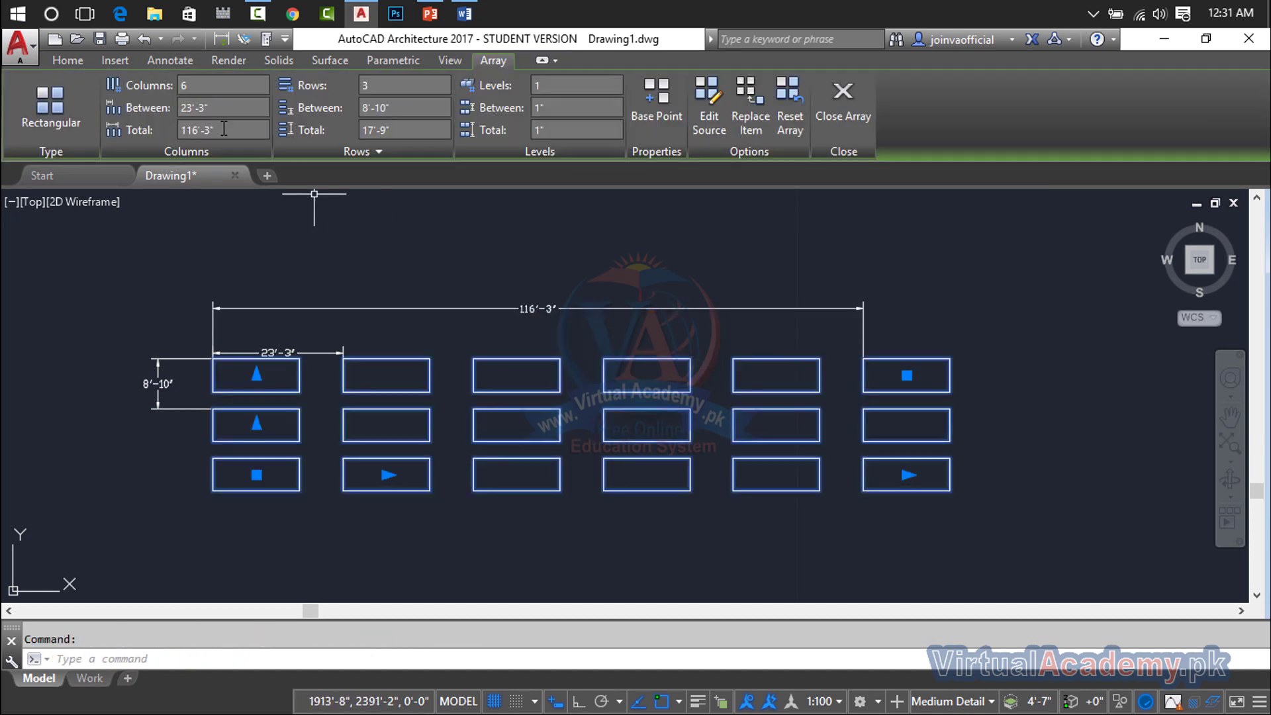
scroll(542, 315, up, 4)
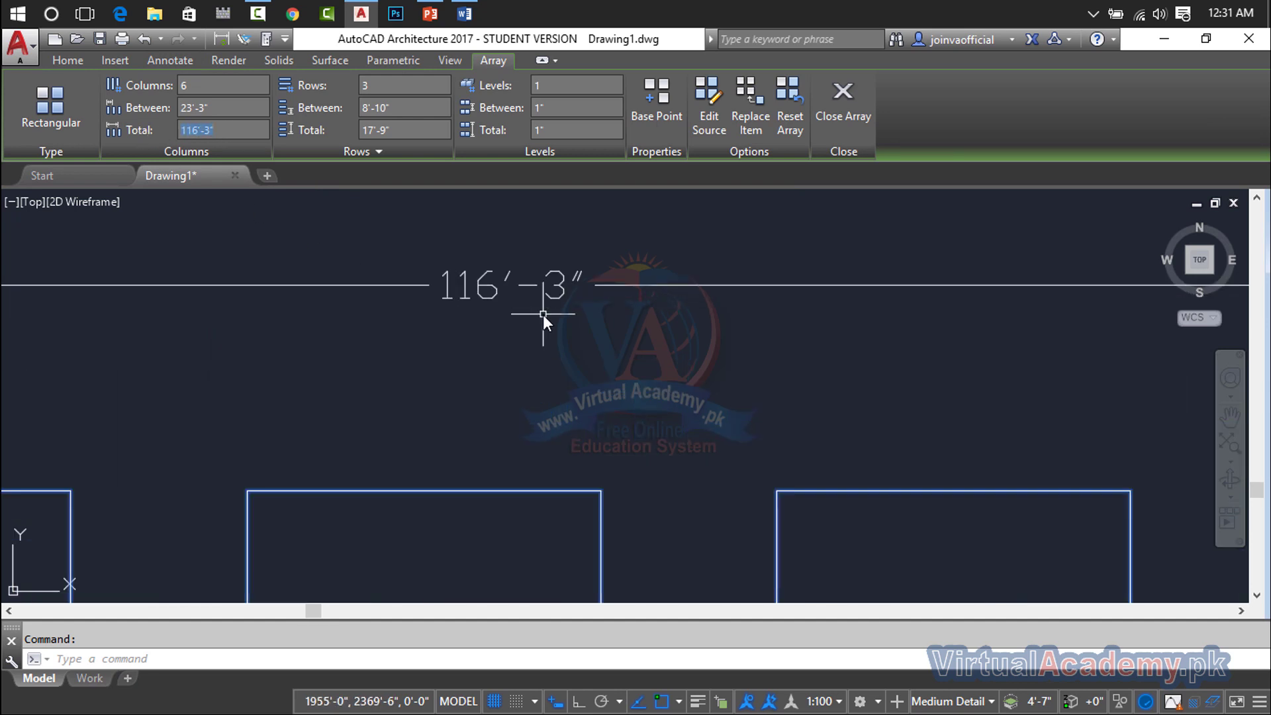
scroll(543, 315, down, 4)
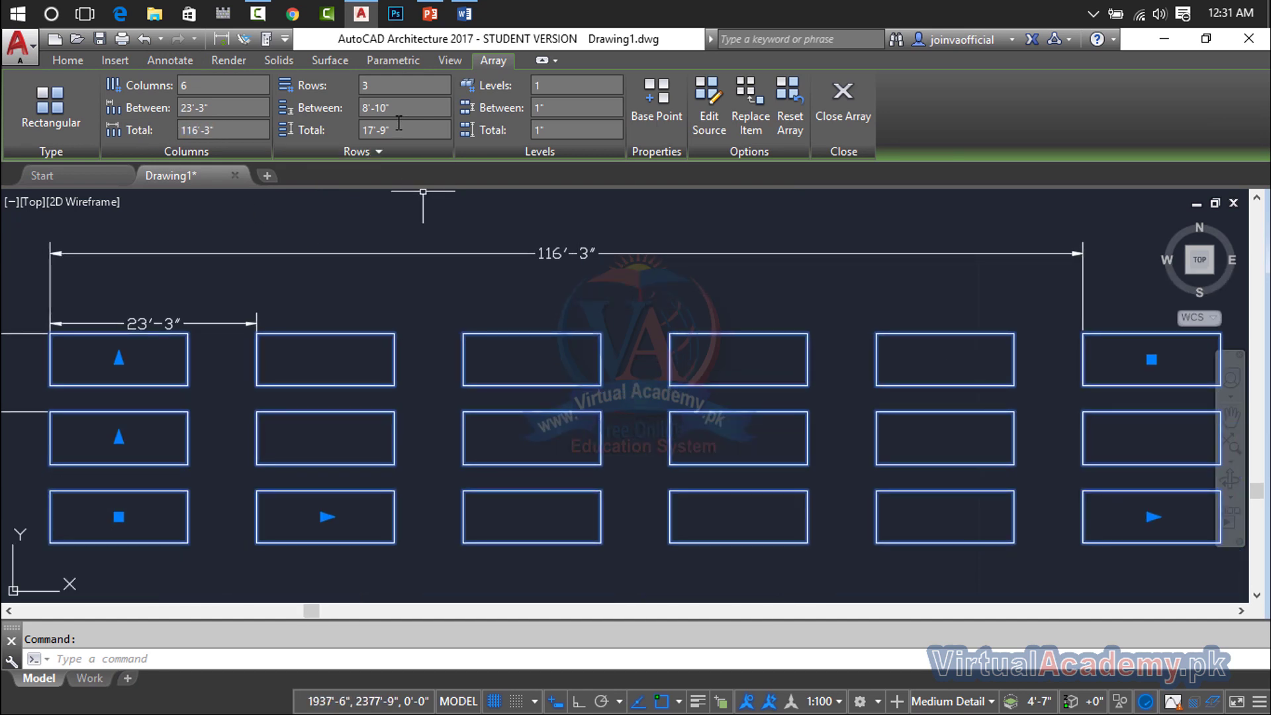
mouse_move(52, 345)
middle_down()
mouse_move(555, 304)
mouse_move(560, 290)
middle_up()
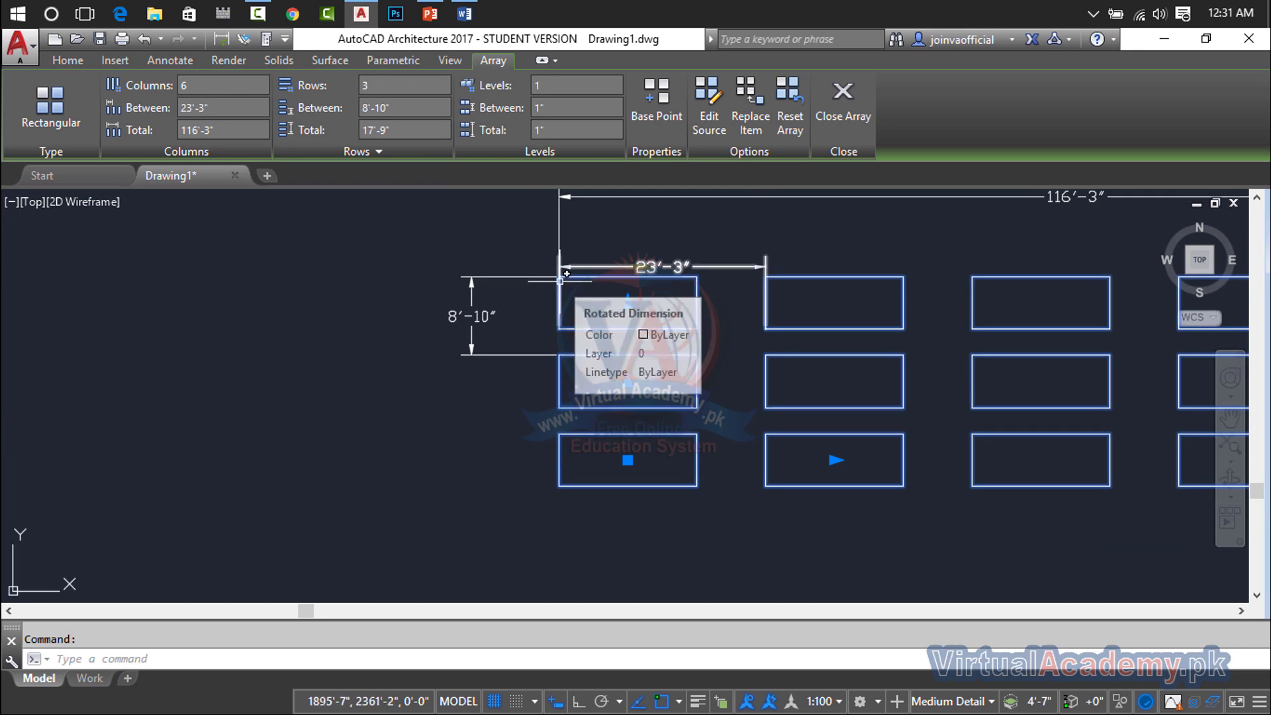
click(188, 60)
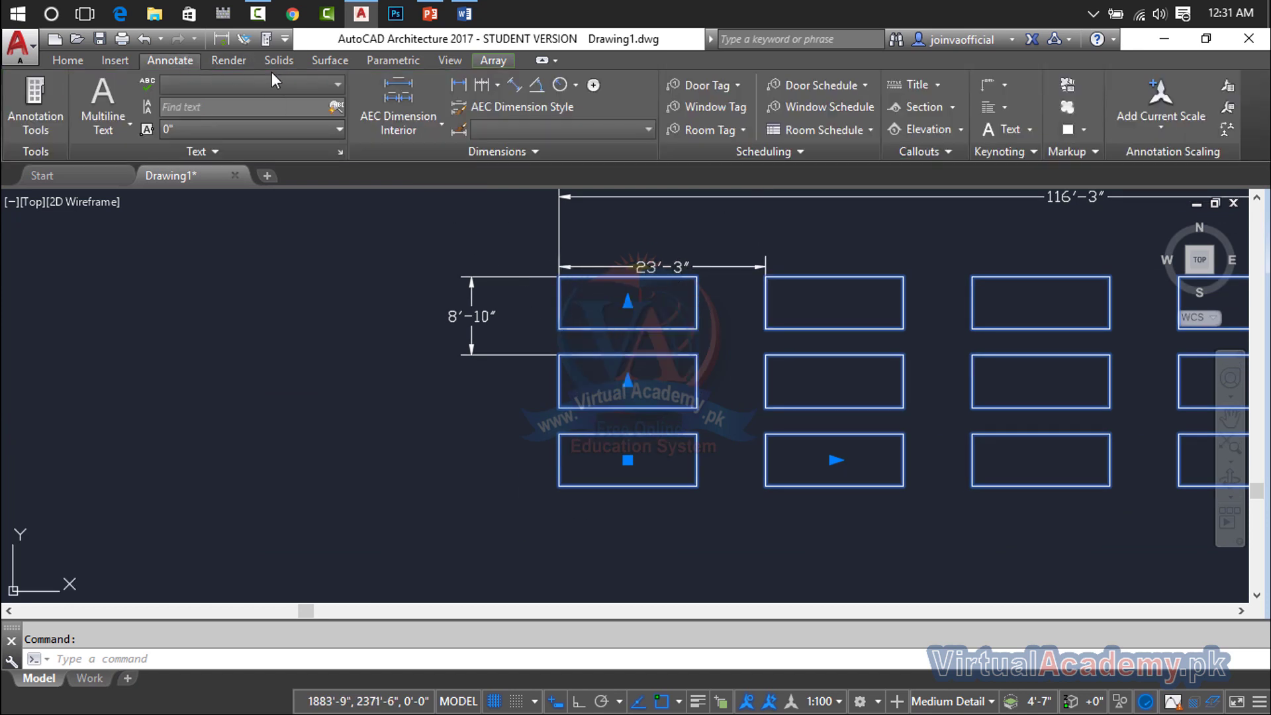
click(458, 85)
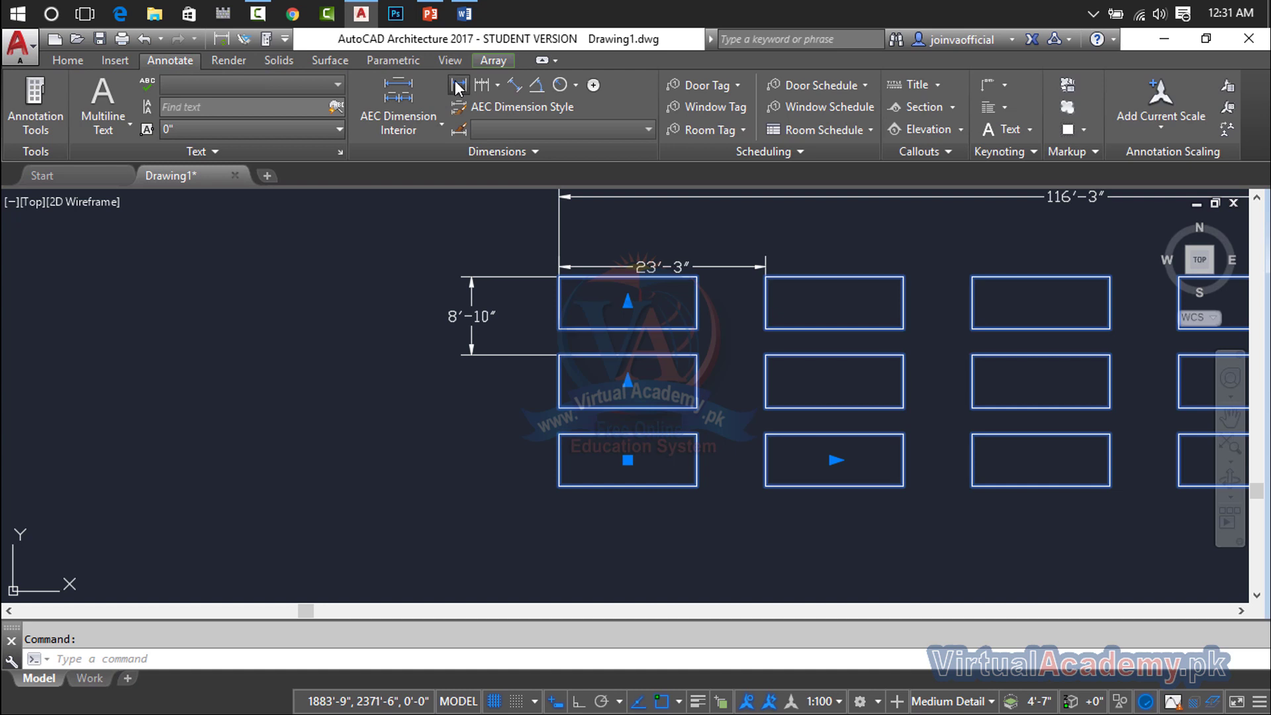
click(560, 278)
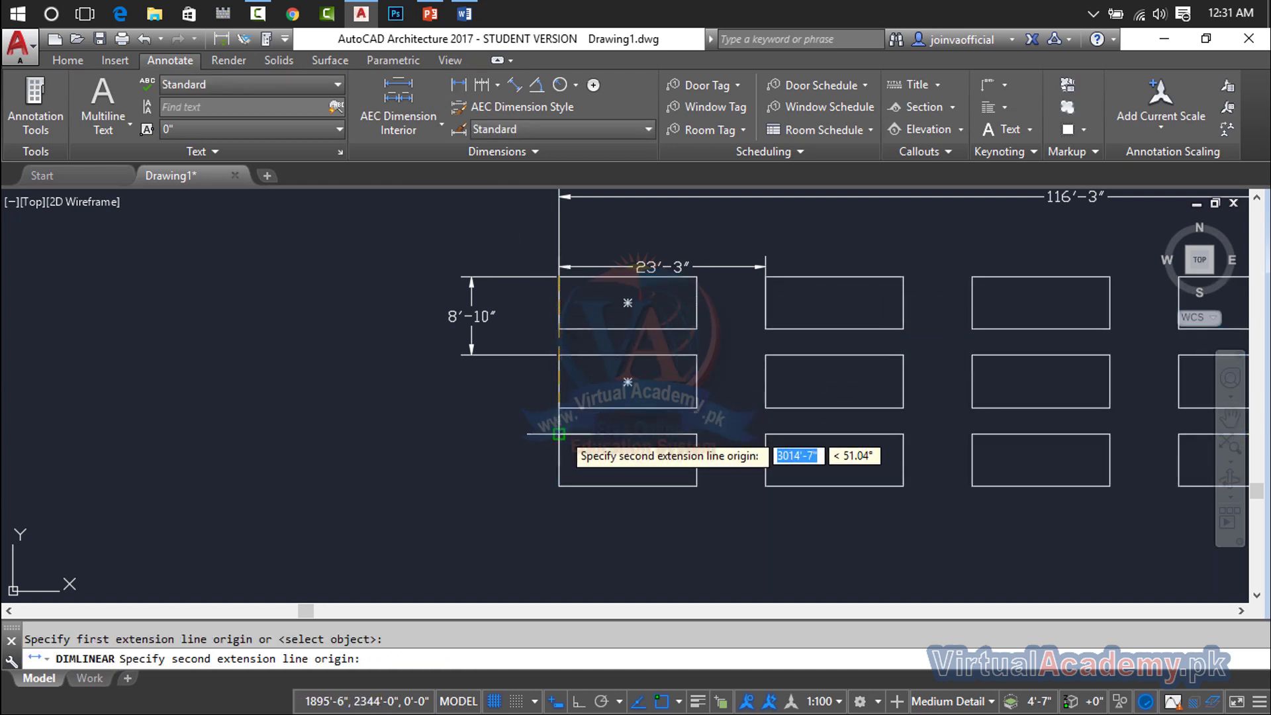
click(560, 433)
click(376, 405)
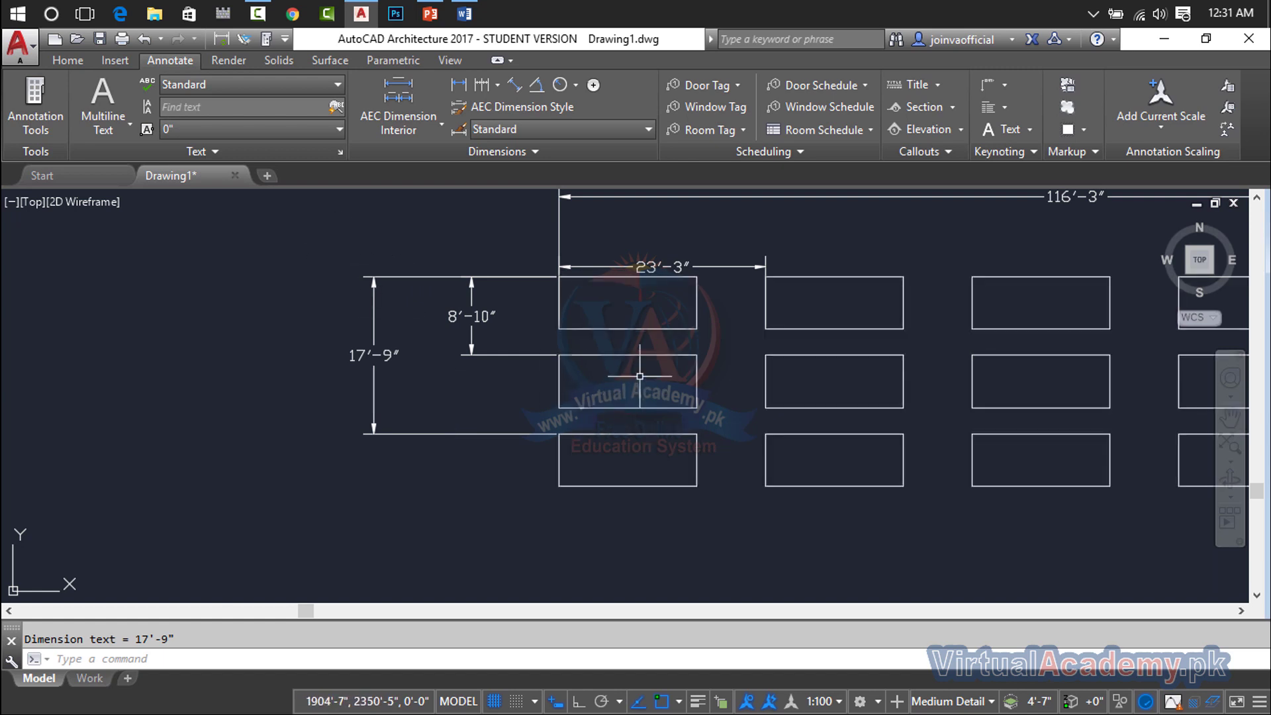
Step: Set the array's column spacing to 20', and change its total column distance to 90'
click(645, 356)
middle_drag(705, 368, 451, 355)
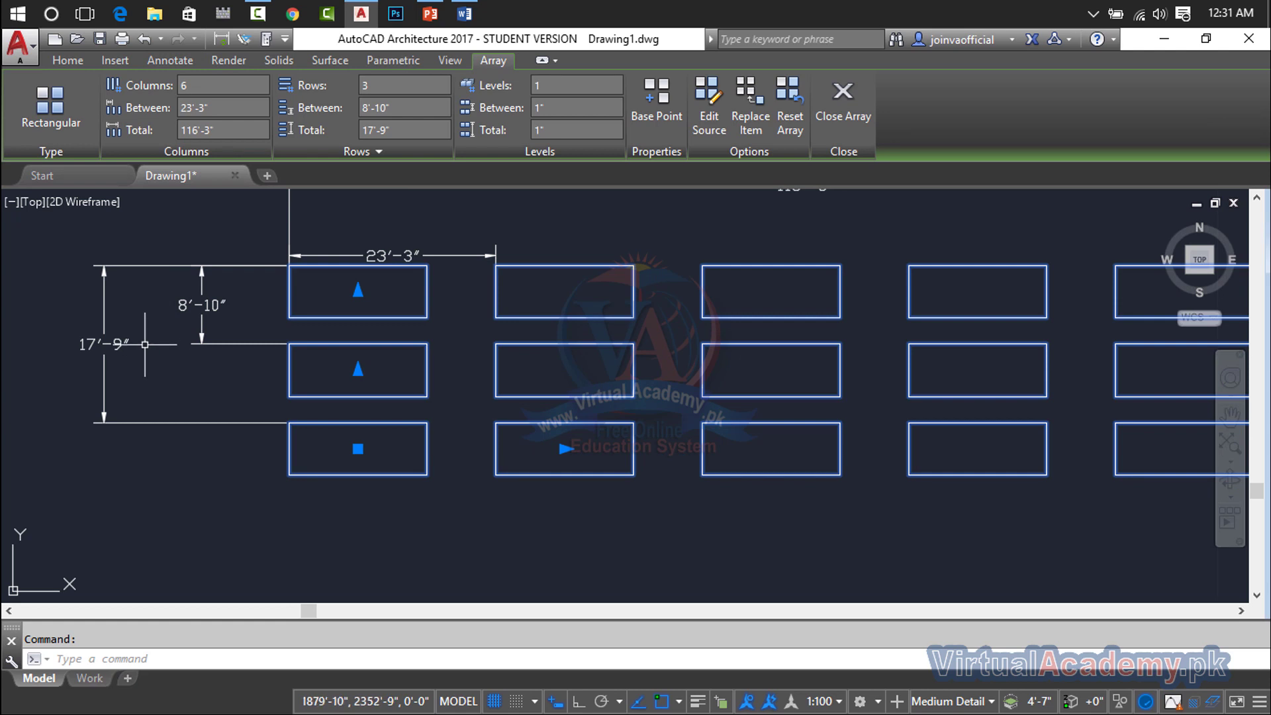
scroll(292, 392, down, 1)
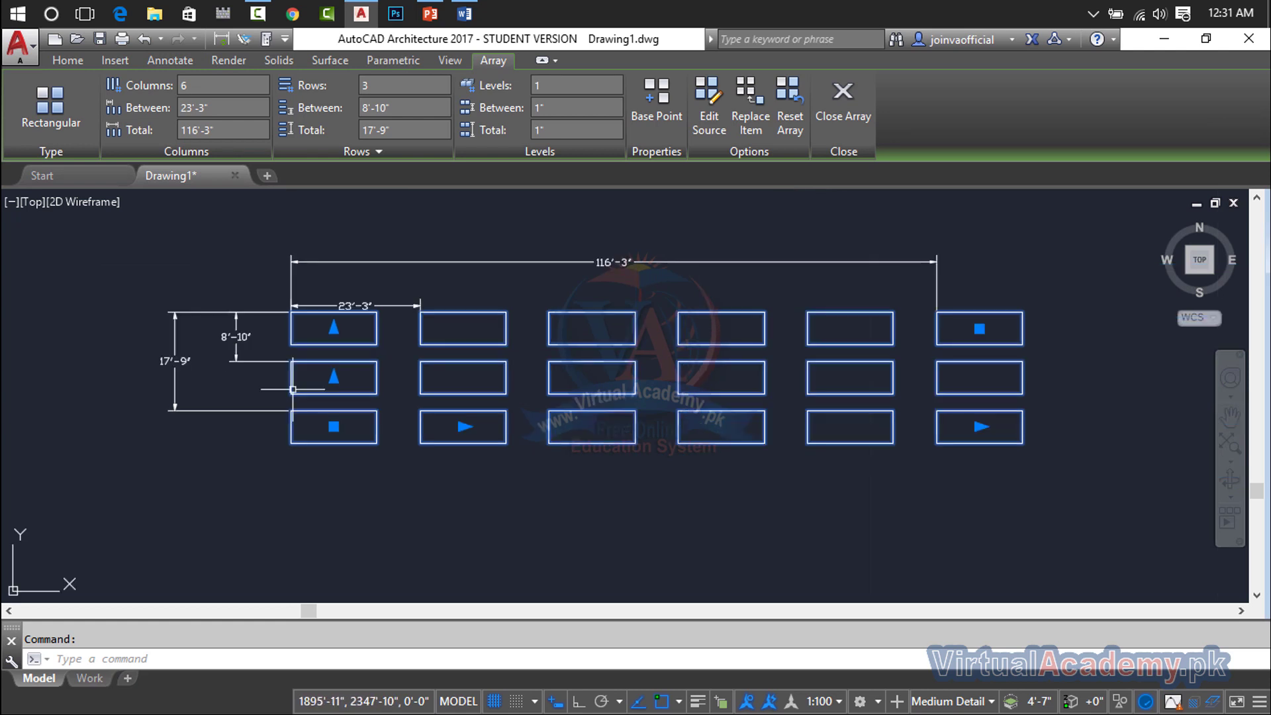
middle_drag(292, 389, 272, 389)
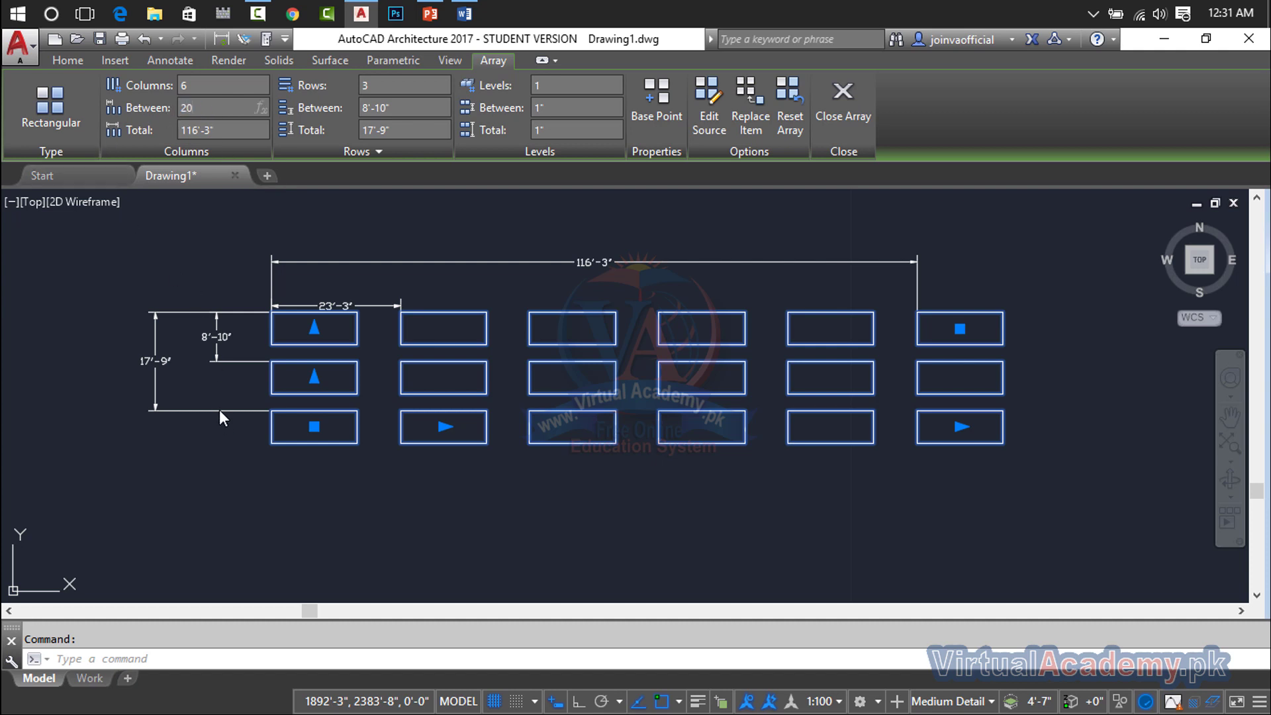
key(Return)
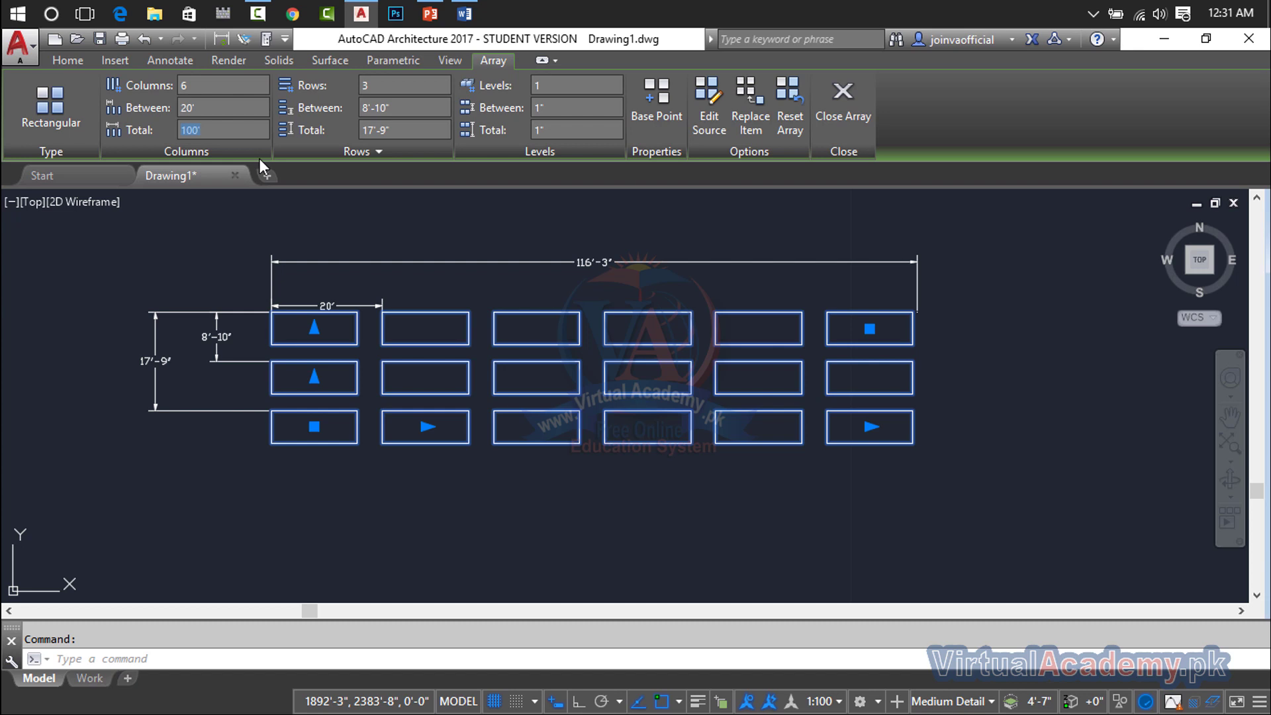
text(90)
key(Return)
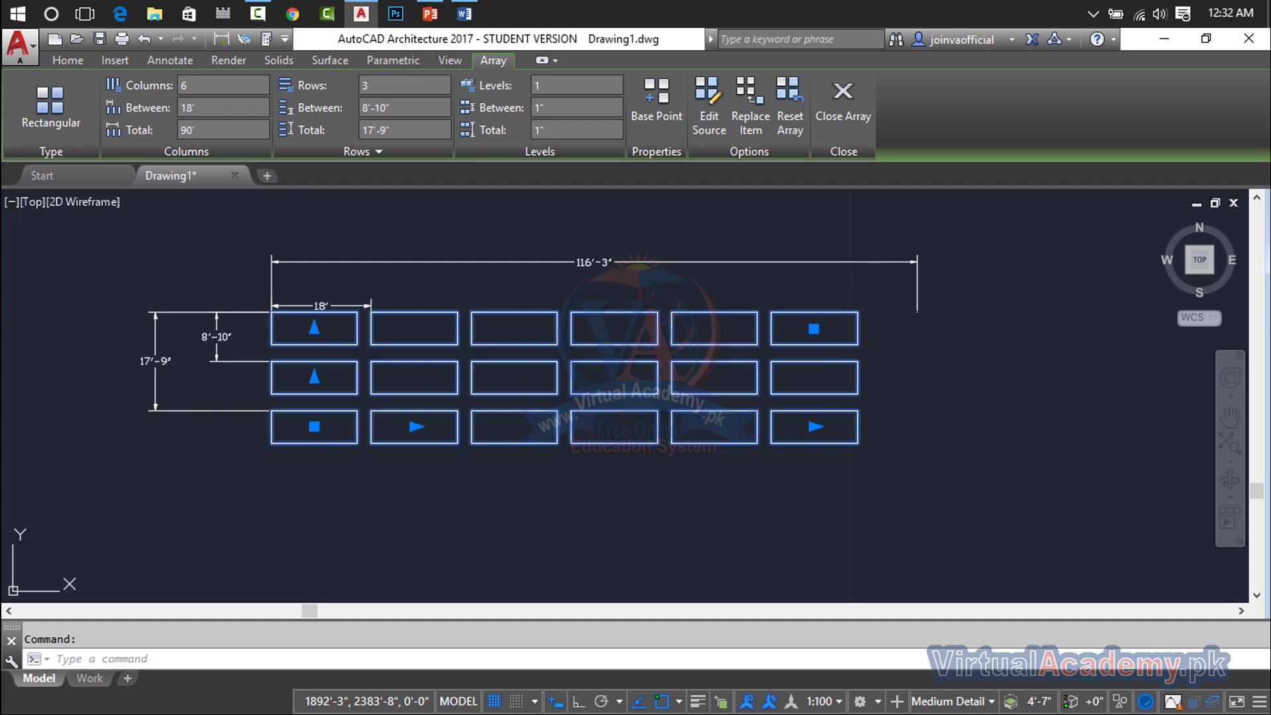
Step: Stretch the overall horizontal dimension's detached end back to the array, ending on the last top-row rectangle's upper-left corner
click(916, 291)
click(916, 311)
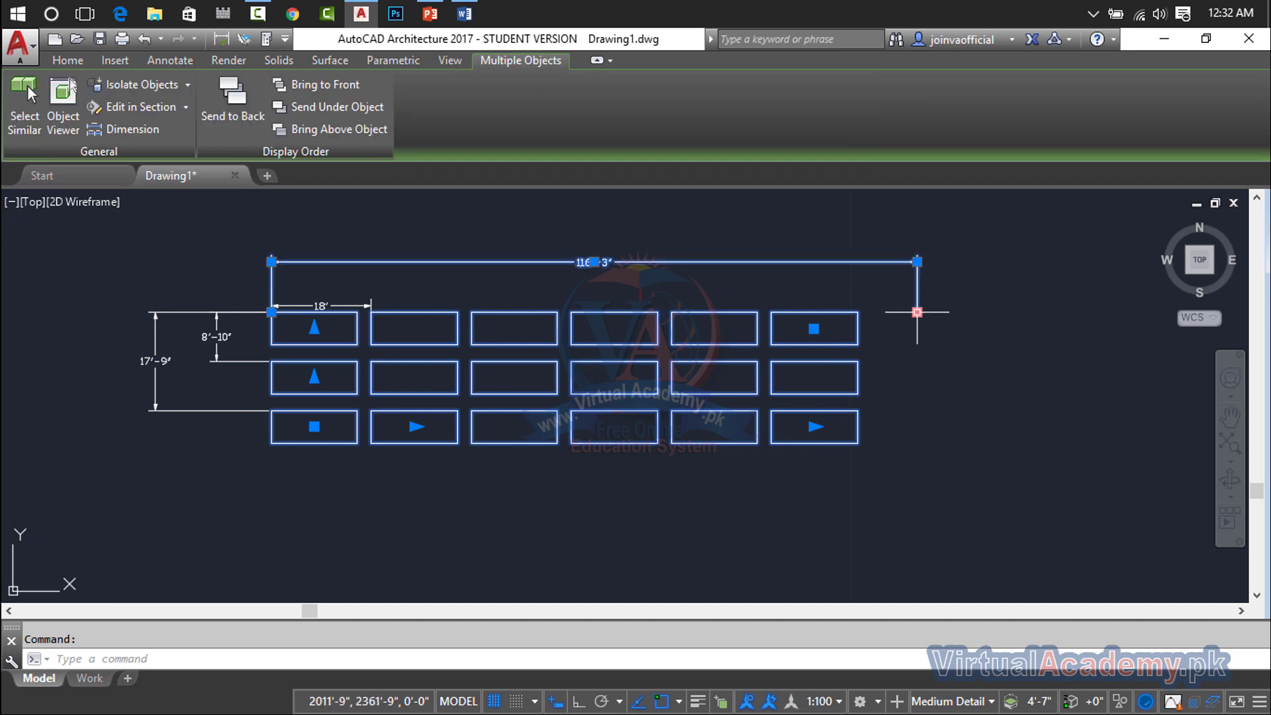
click(858, 311)
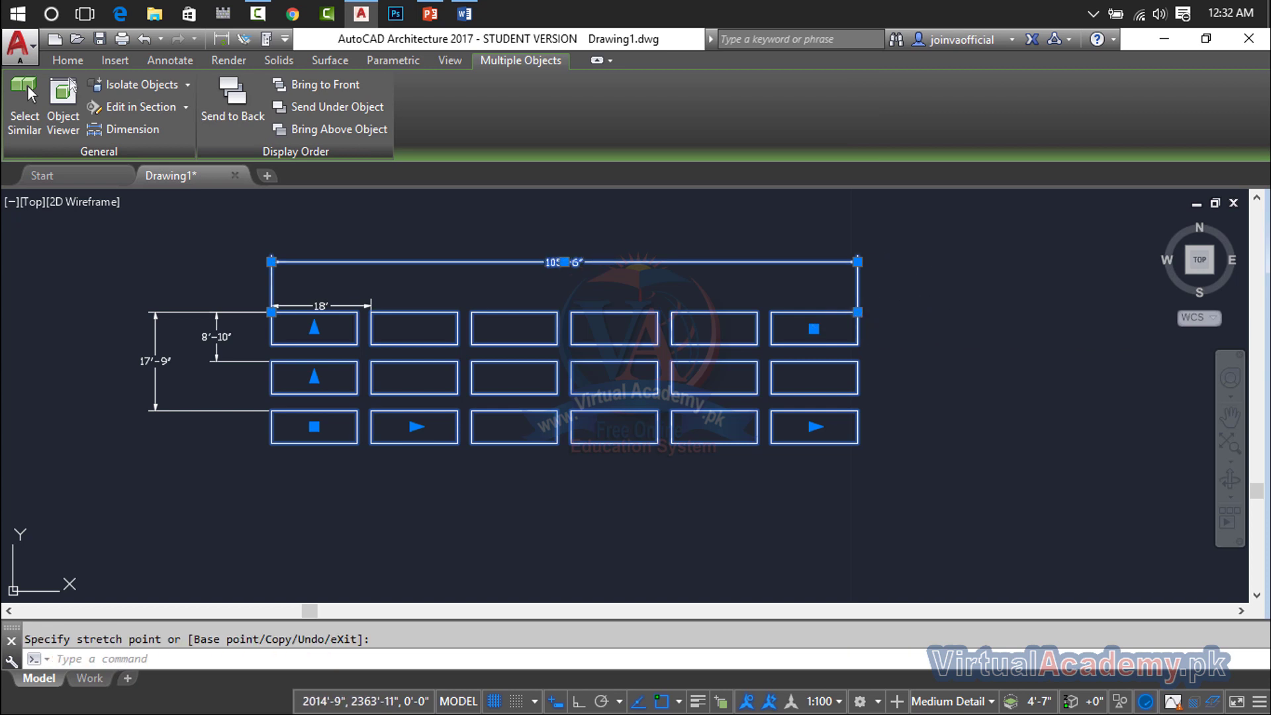
key(Escape)
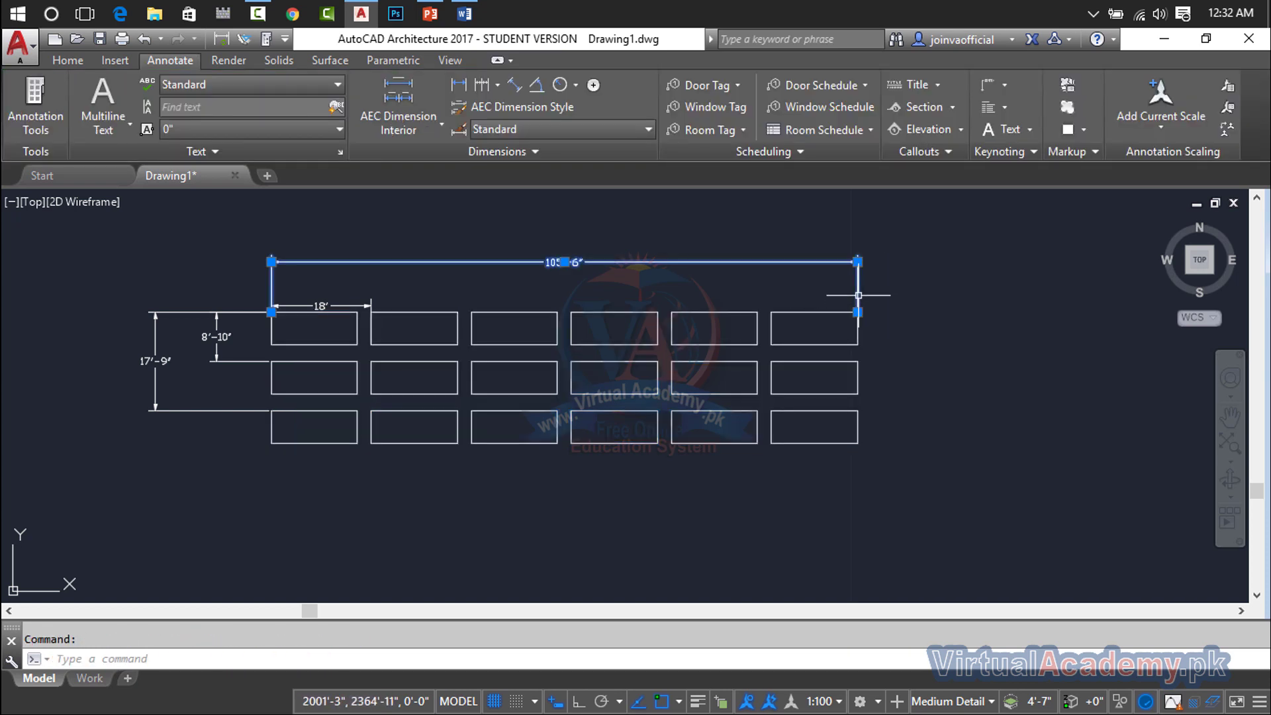
click(857, 311)
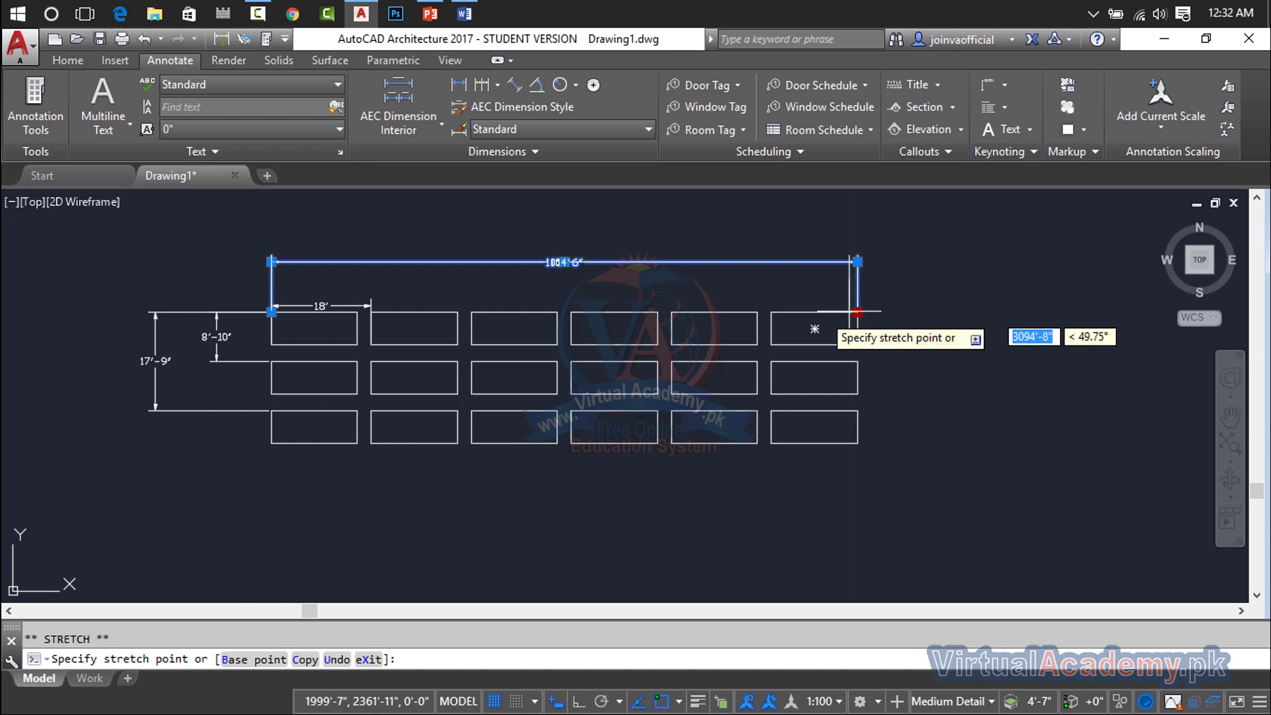
click(770, 311)
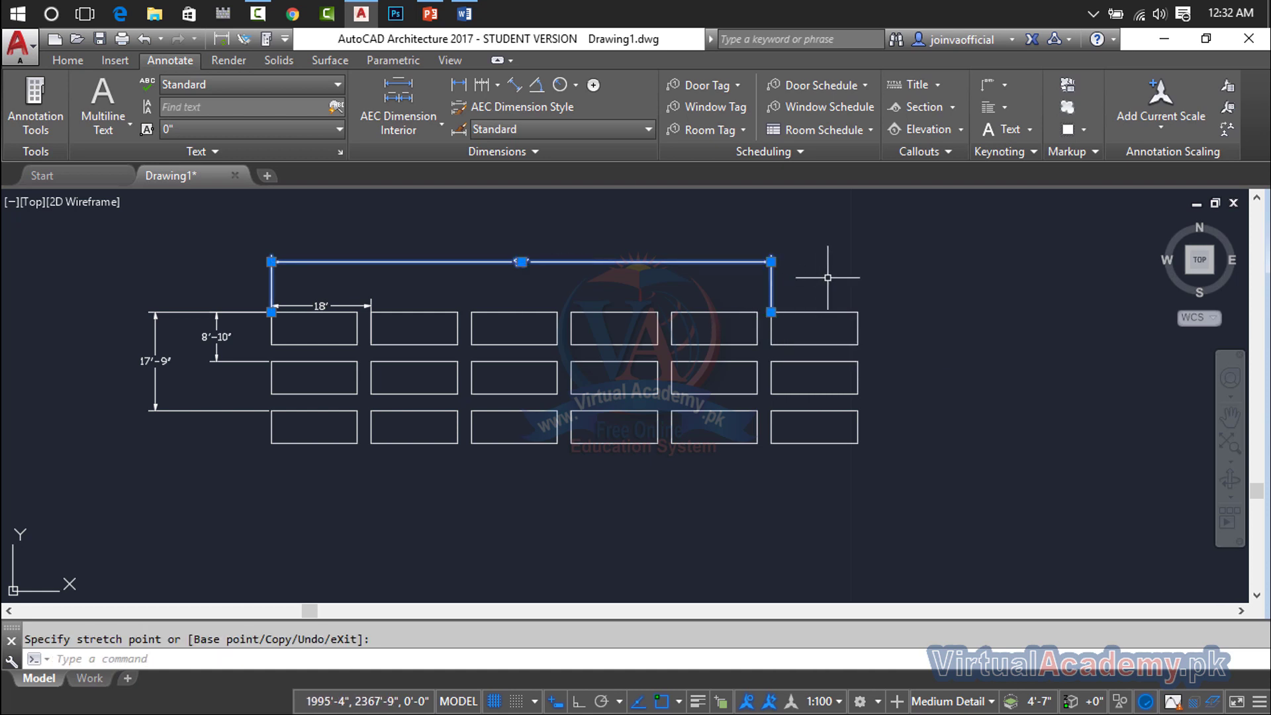
key(Escape)
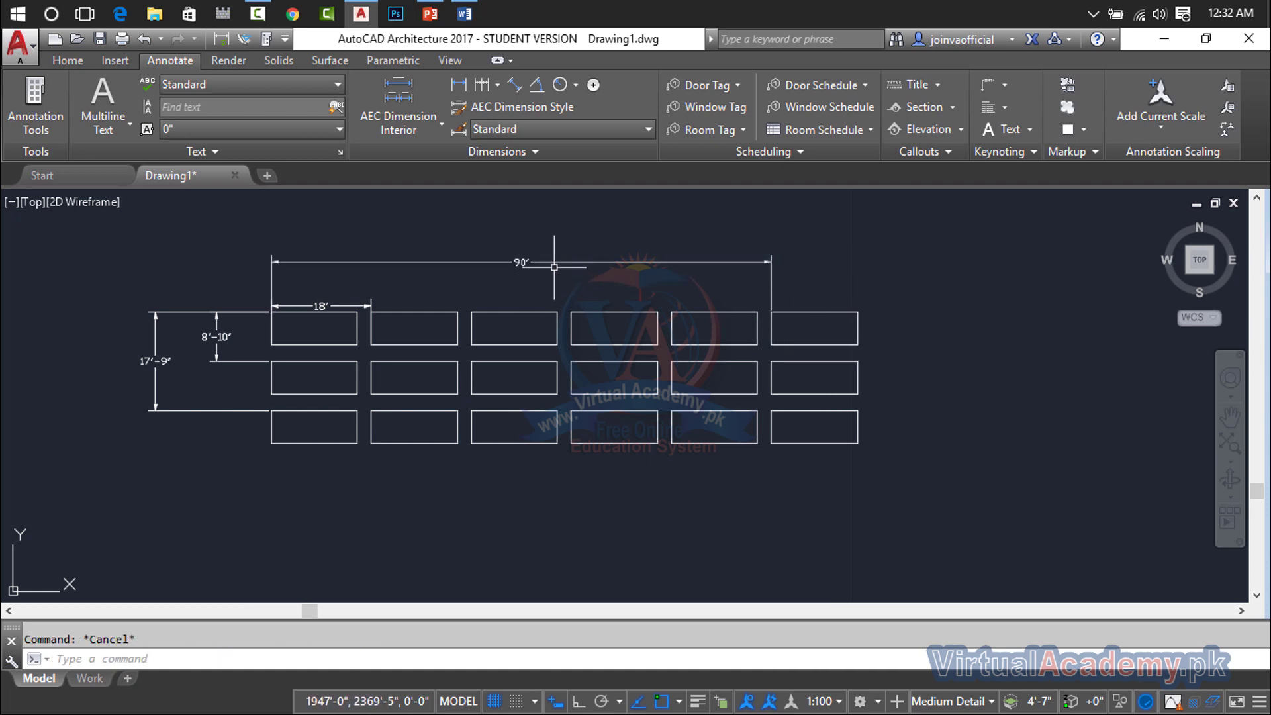
Step: Set the array's number of rows to 5
click(423, 308)
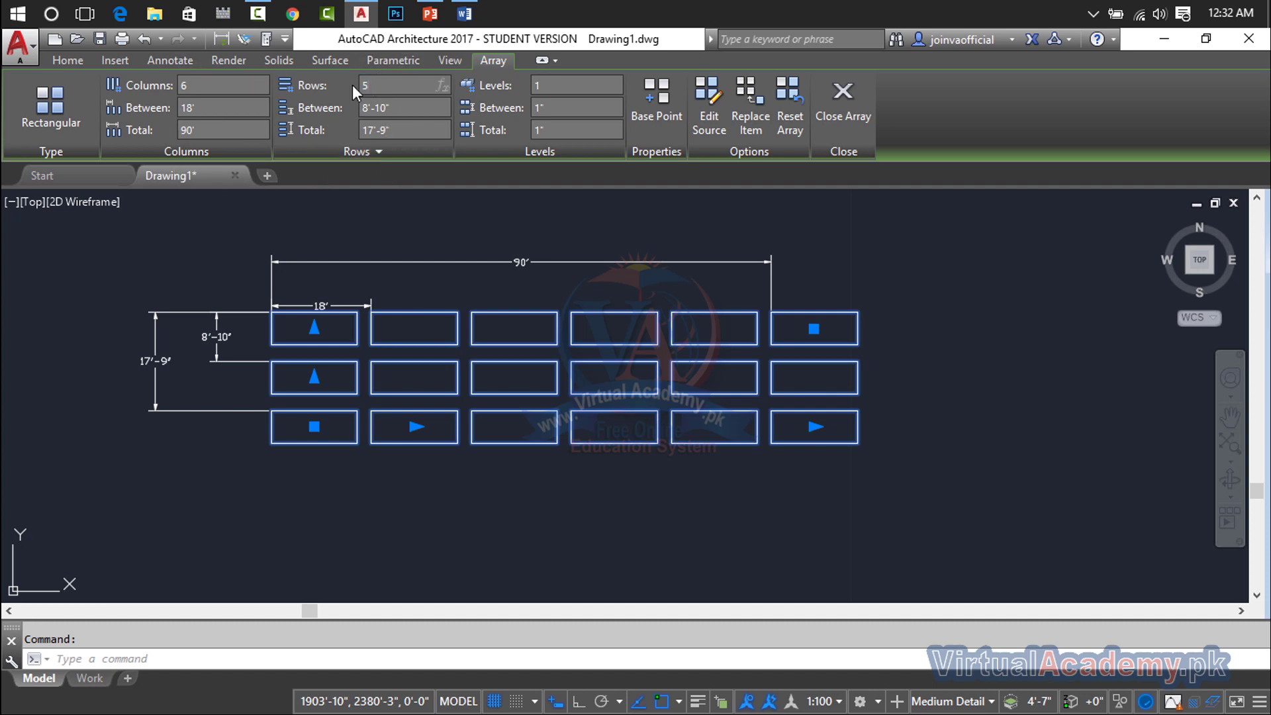
key(Return)
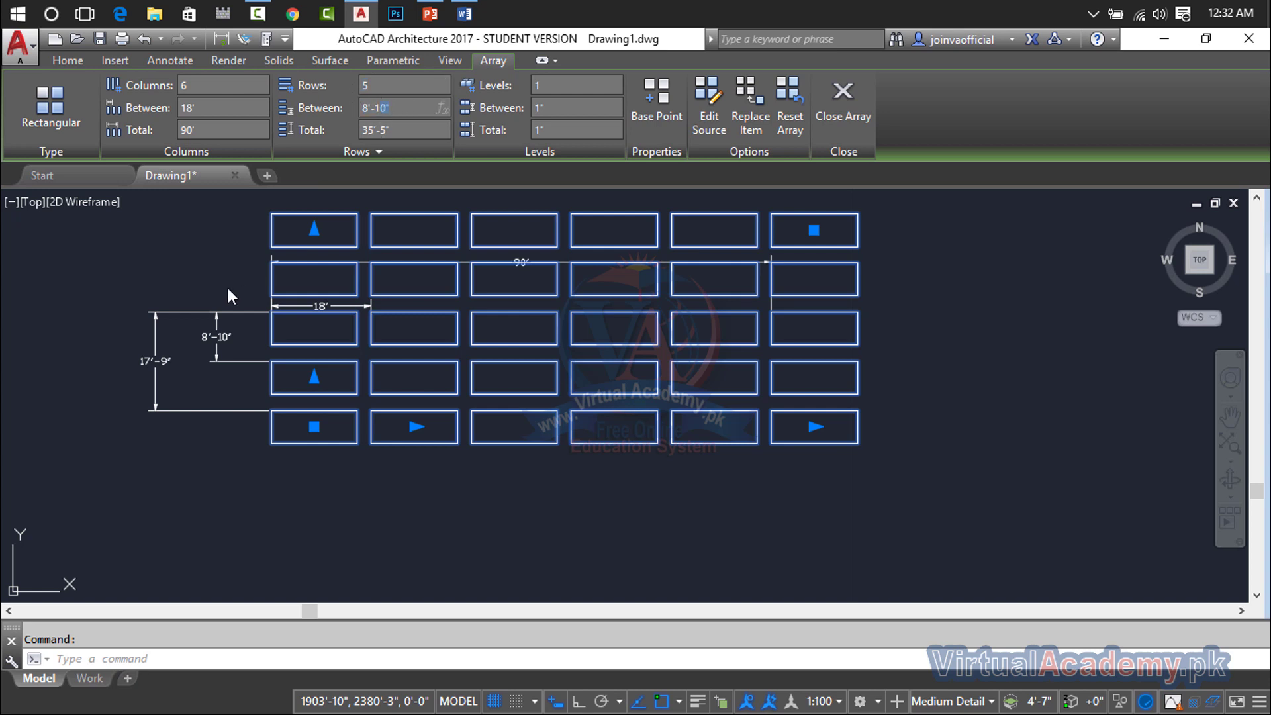
Step: Stretch the total row distance dimension's upper end to the upper-left corner of the first column's top rectangle
middle_drag(221, 307, 235, 355)
click(259, 362)
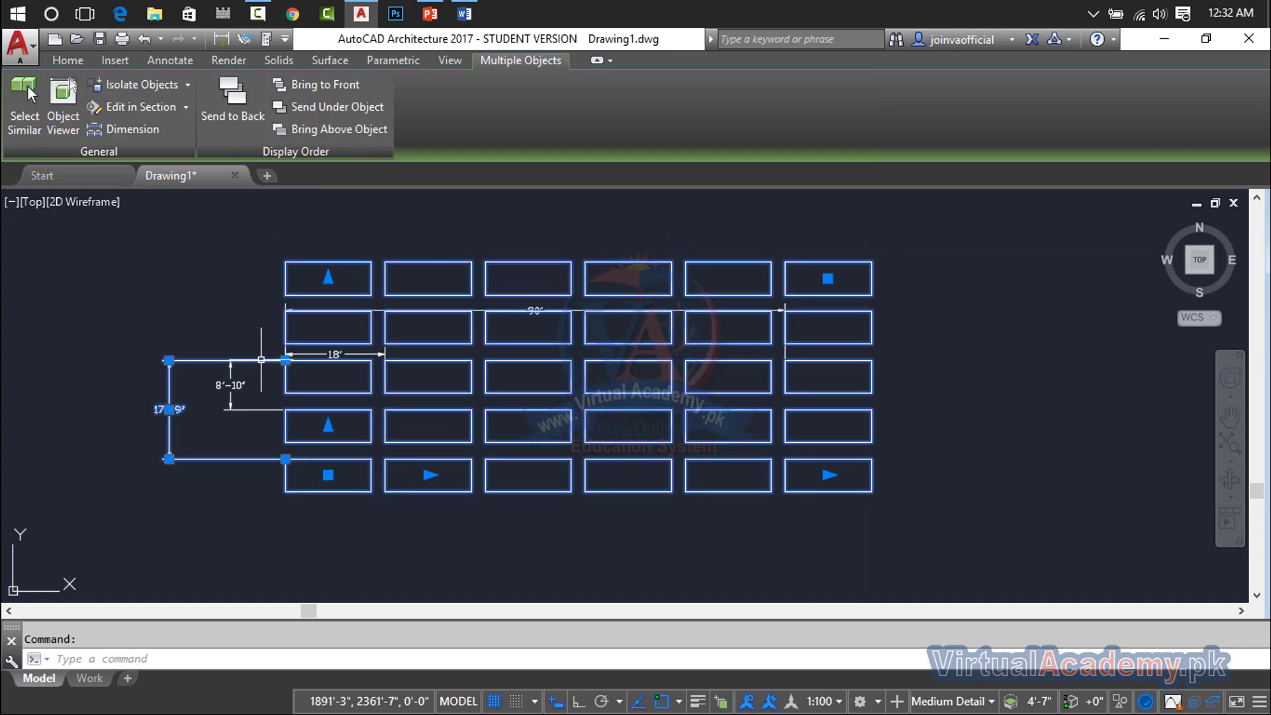
click(285, 360)
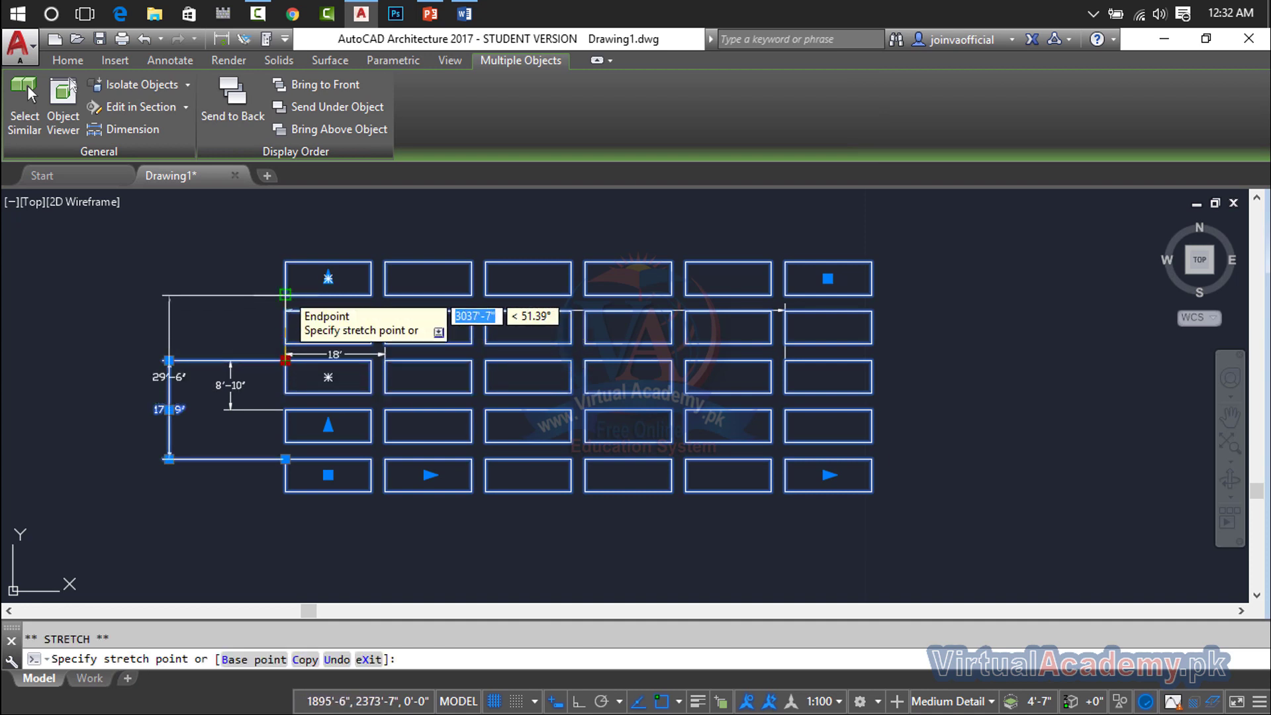
click(285, 262)
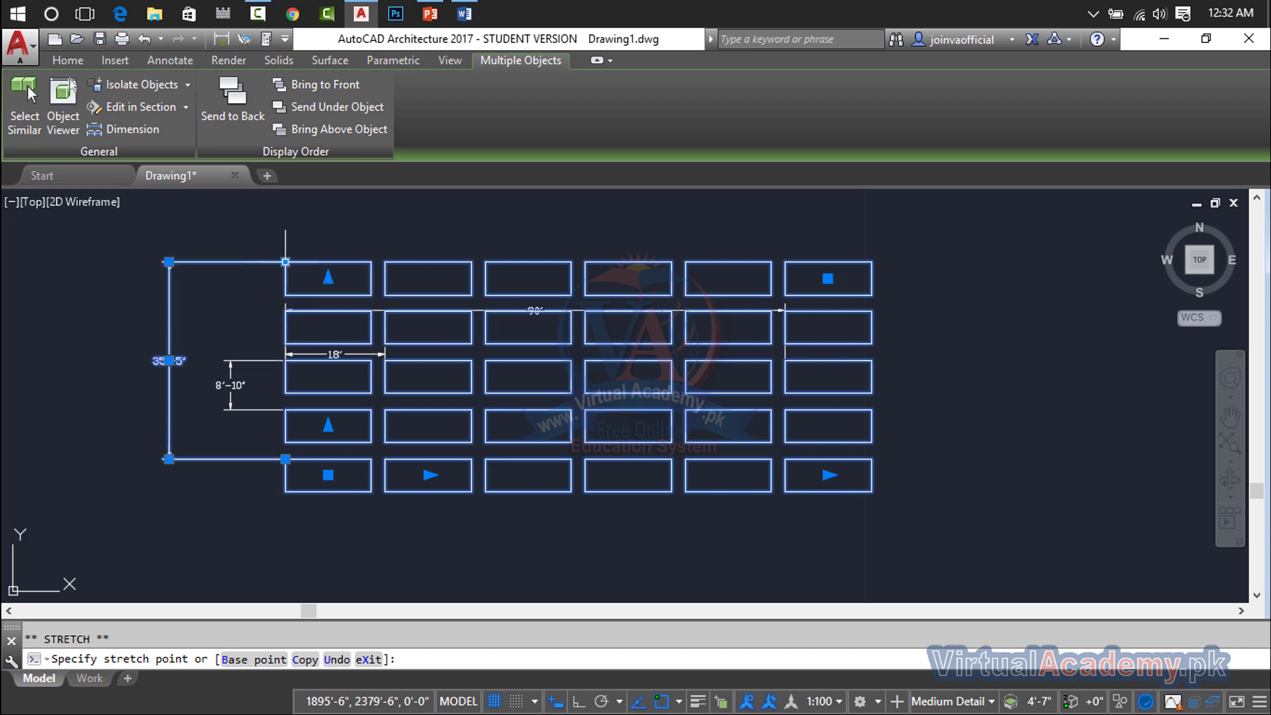
key(Escape)
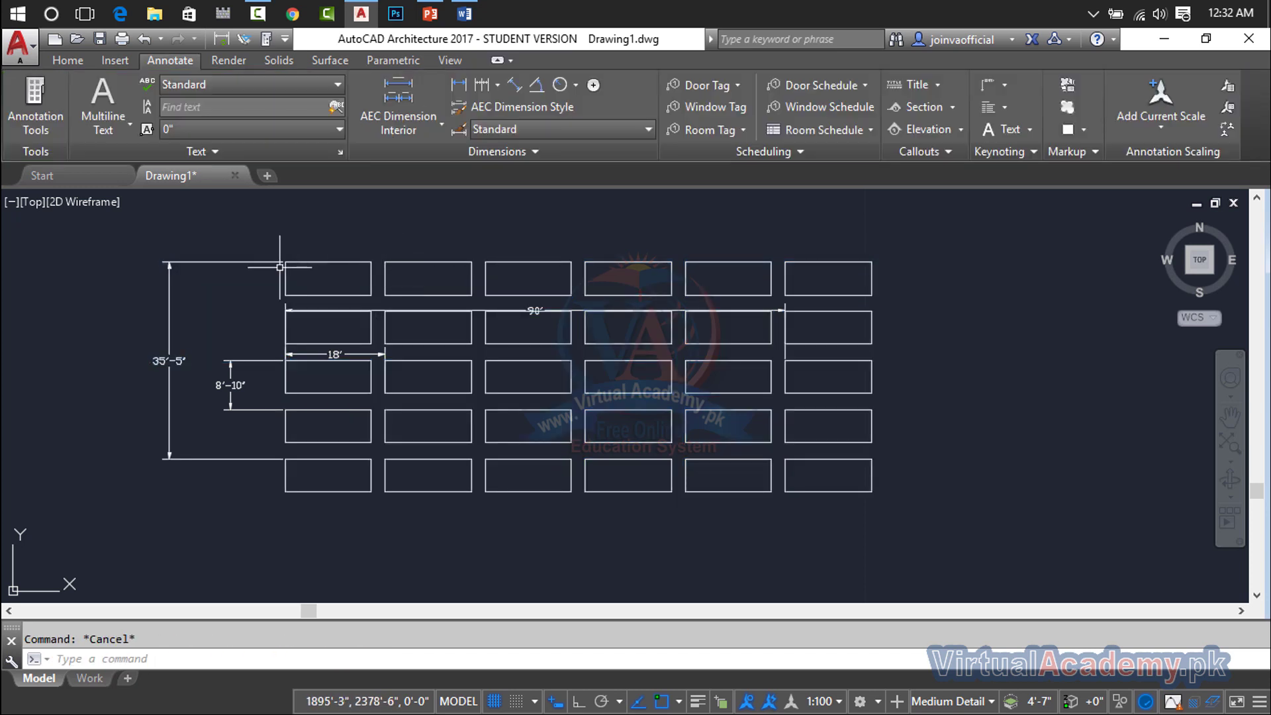
Step: Compare the array's row spacing and total row distance settings with the vertical dimensions beside the first column
click(258, 261)
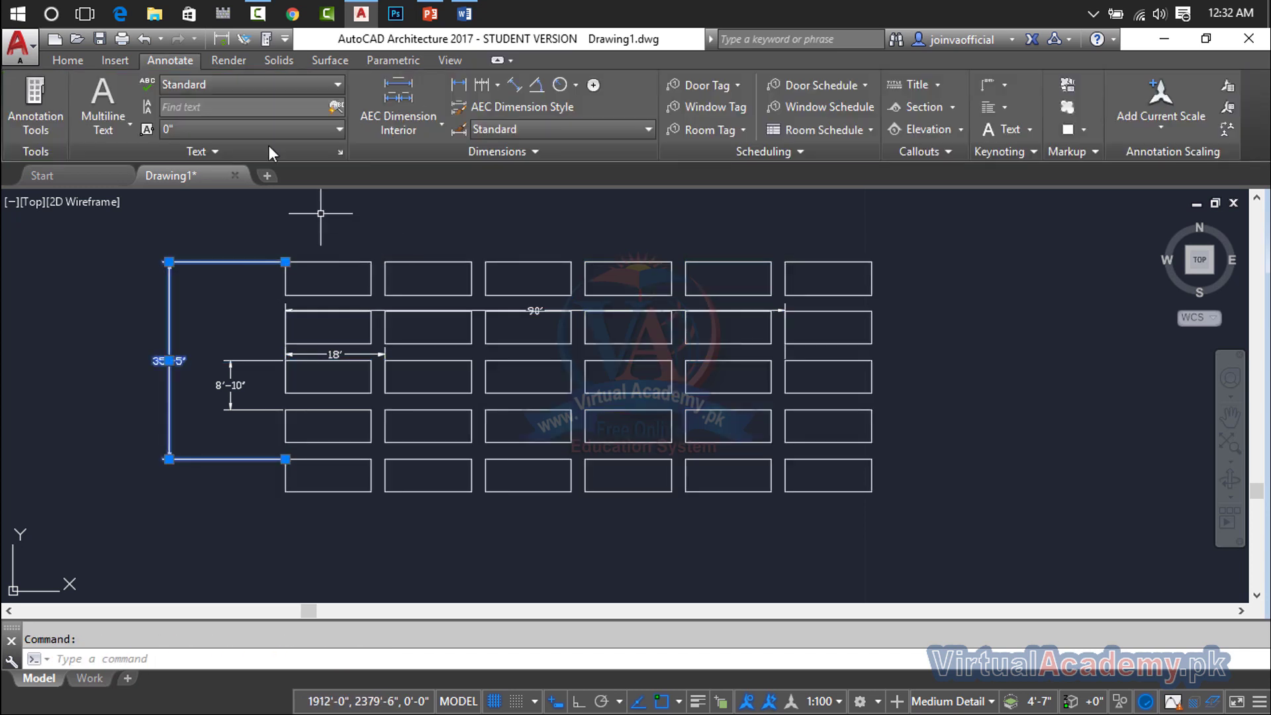
click(370, 289)
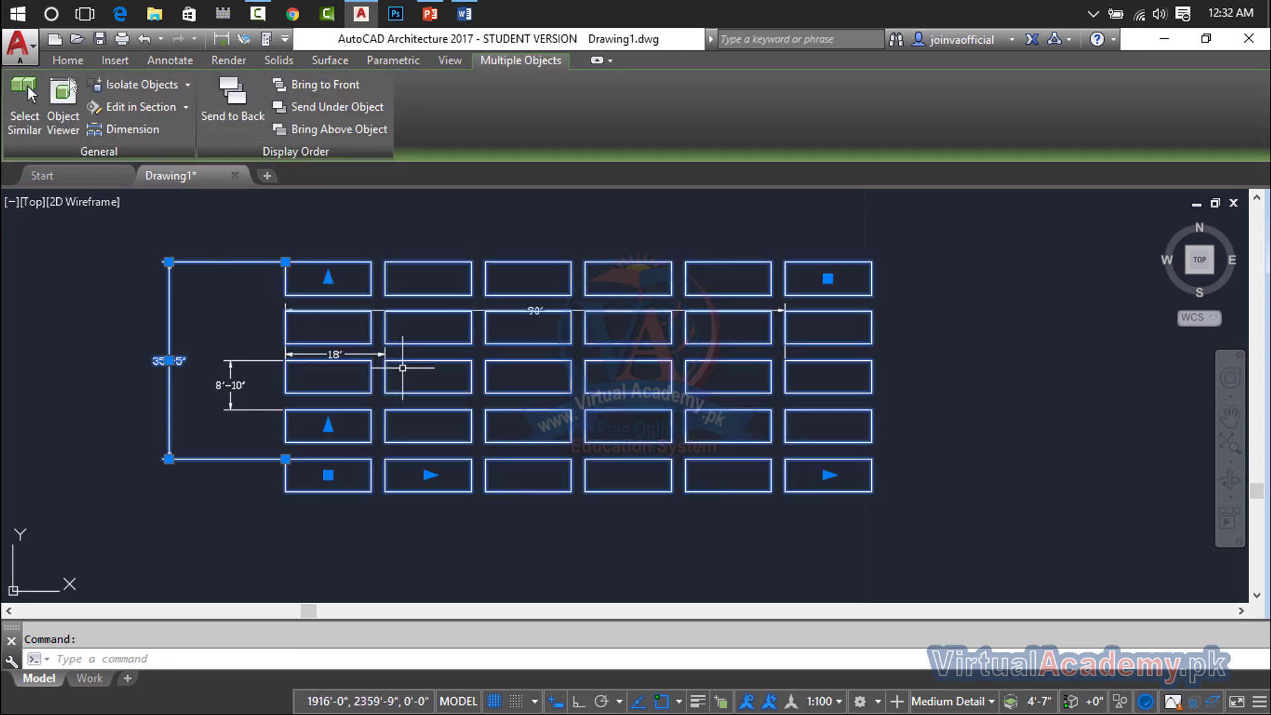
key(Escape)
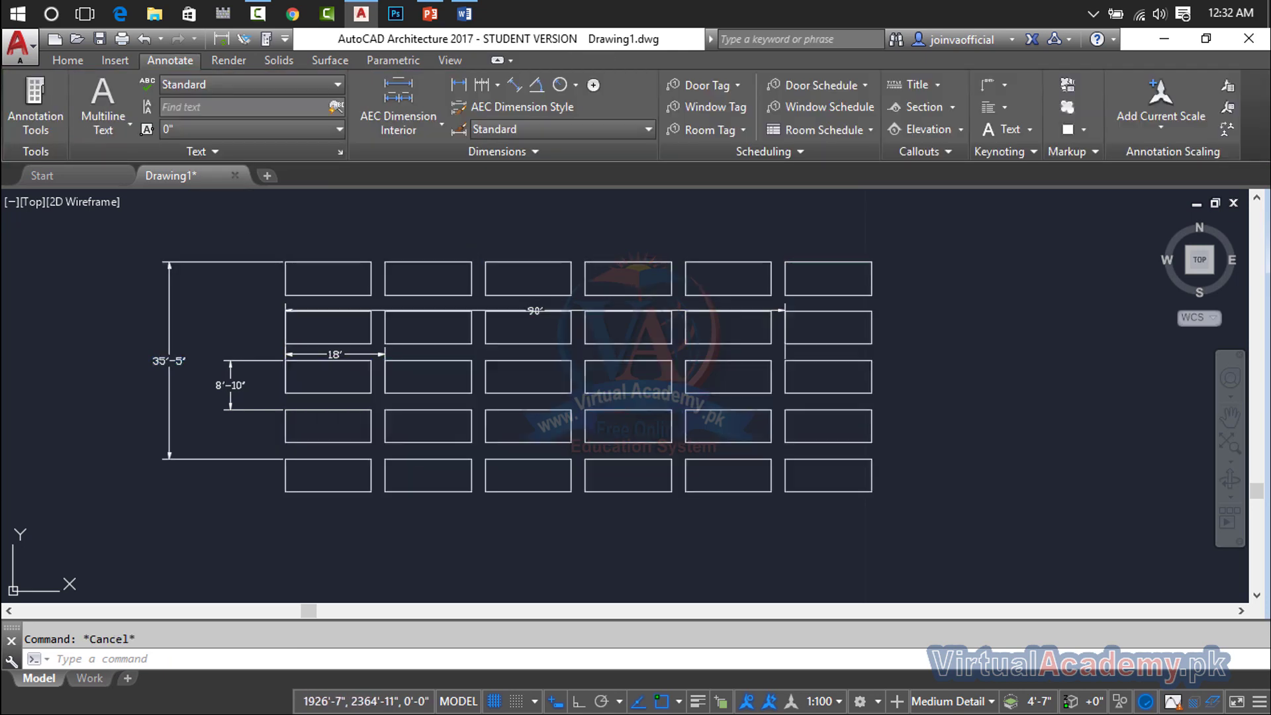
click(457, 342)
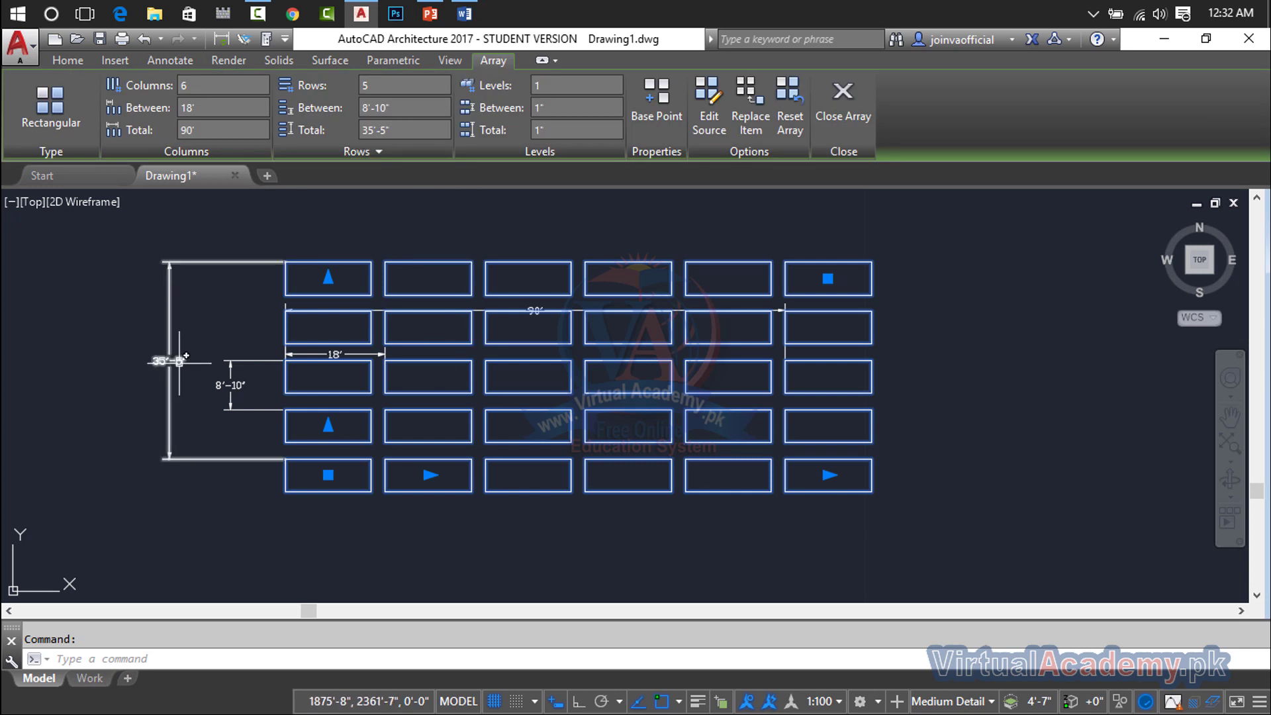
scroll(188, 368, up, 4)
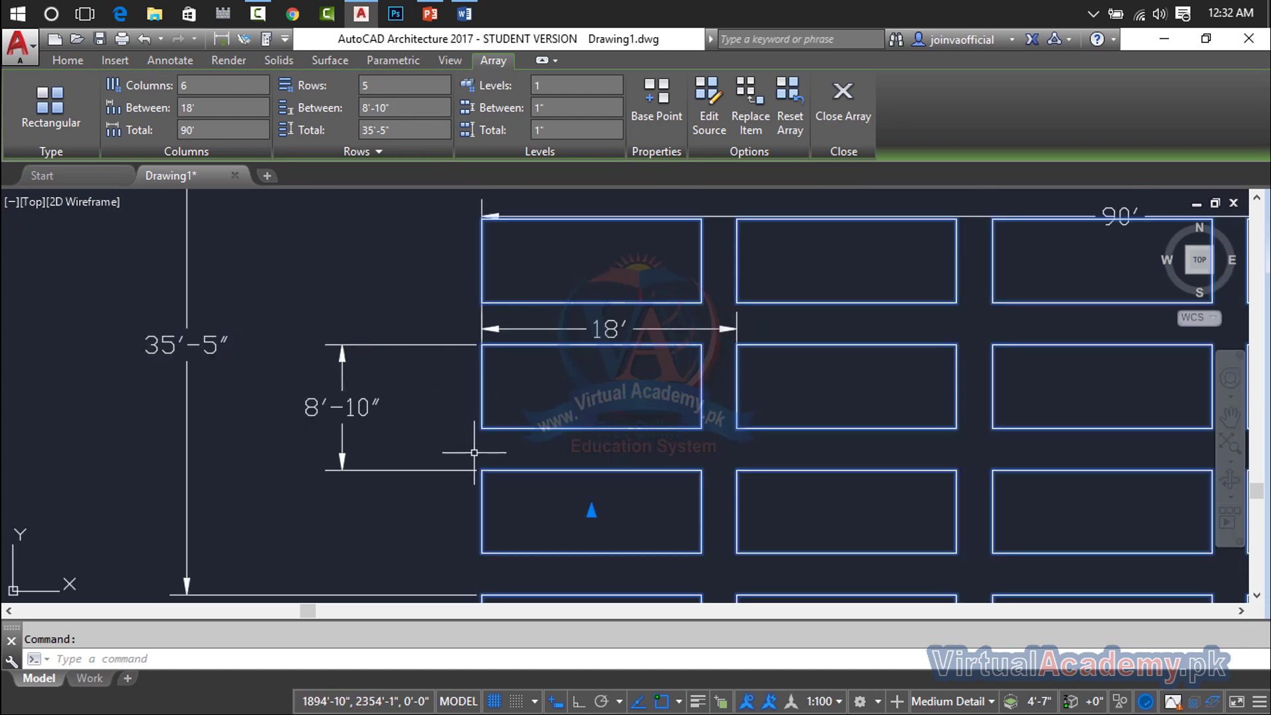
click(396, 305)
click(344, 477)
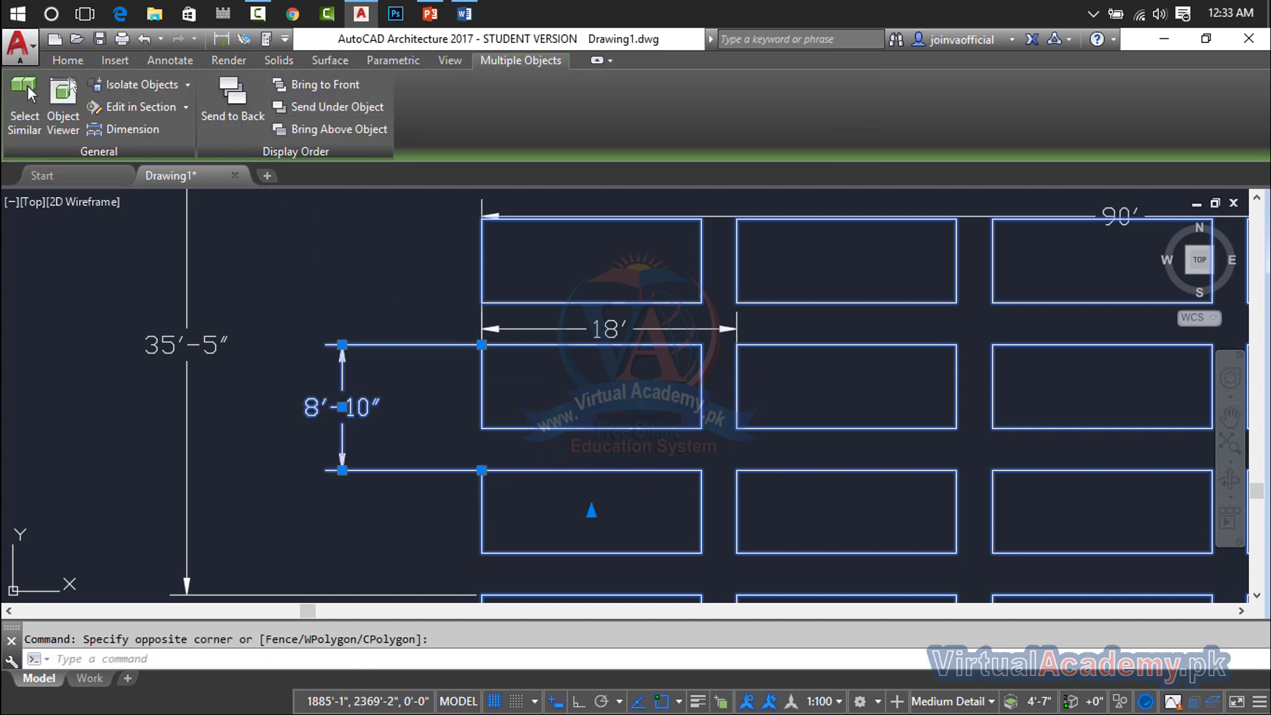
key(Delete)
key(ctrl+z)
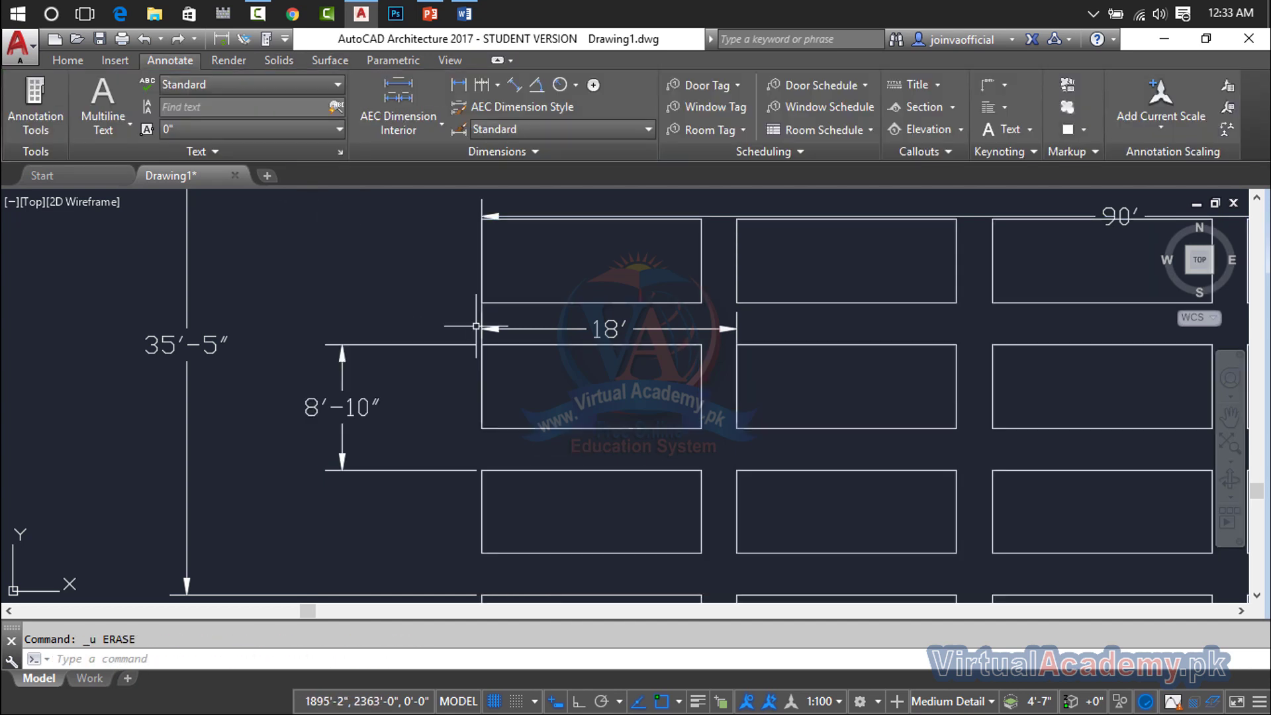
Step: Erase the row spacing dimension beside the first column
scroll(475, 326, down, 2)
click(422, 334)
click(412, 353)
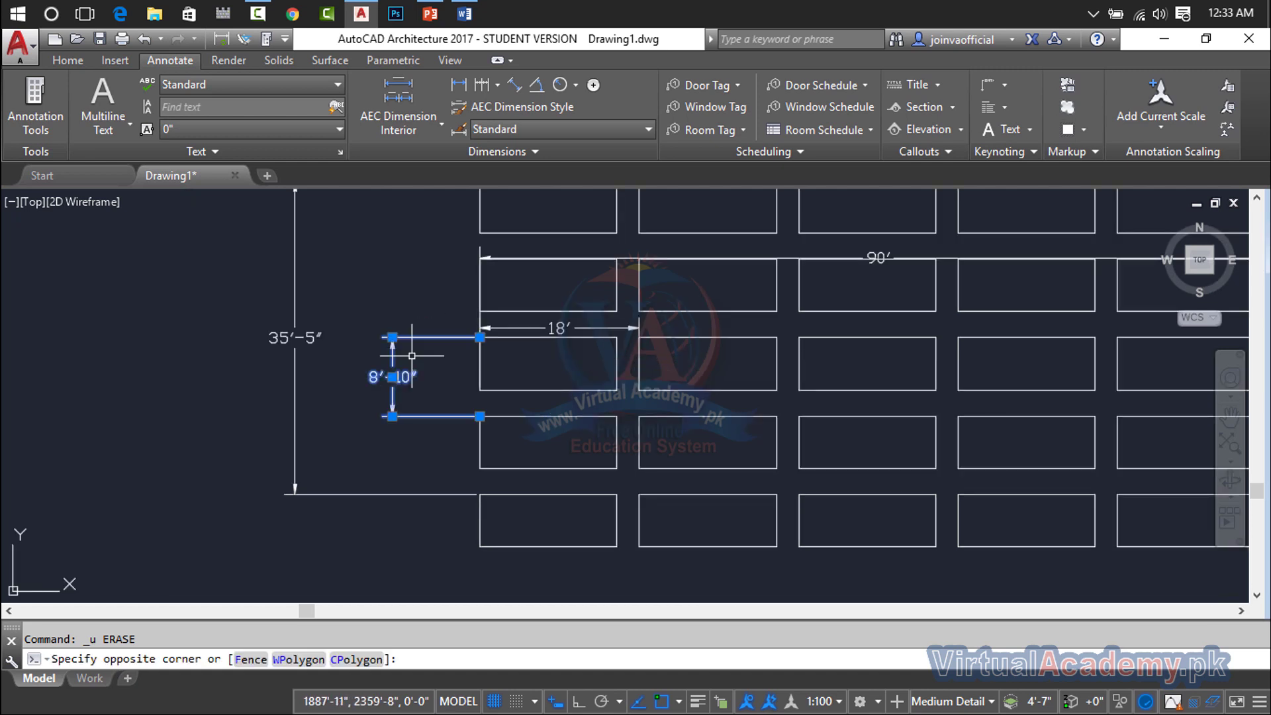
key(Delete)
middle_drag(422, 354, 463, 455)
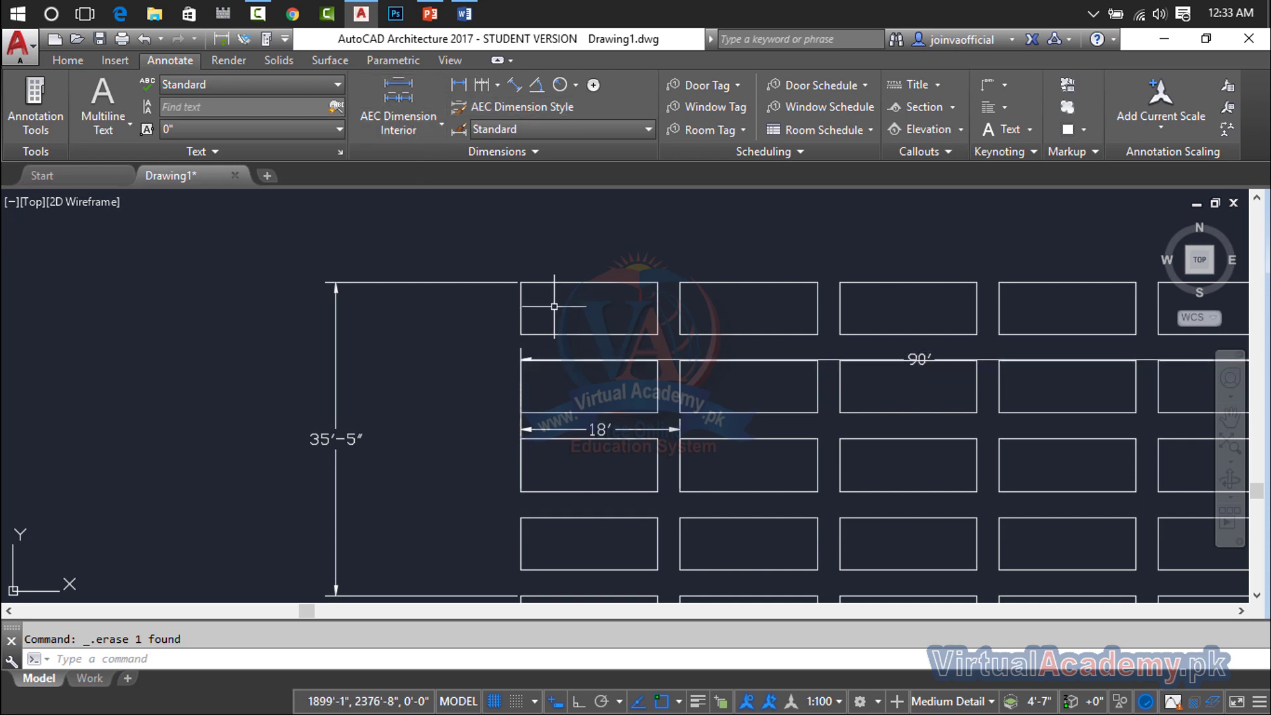
click(586, 329)
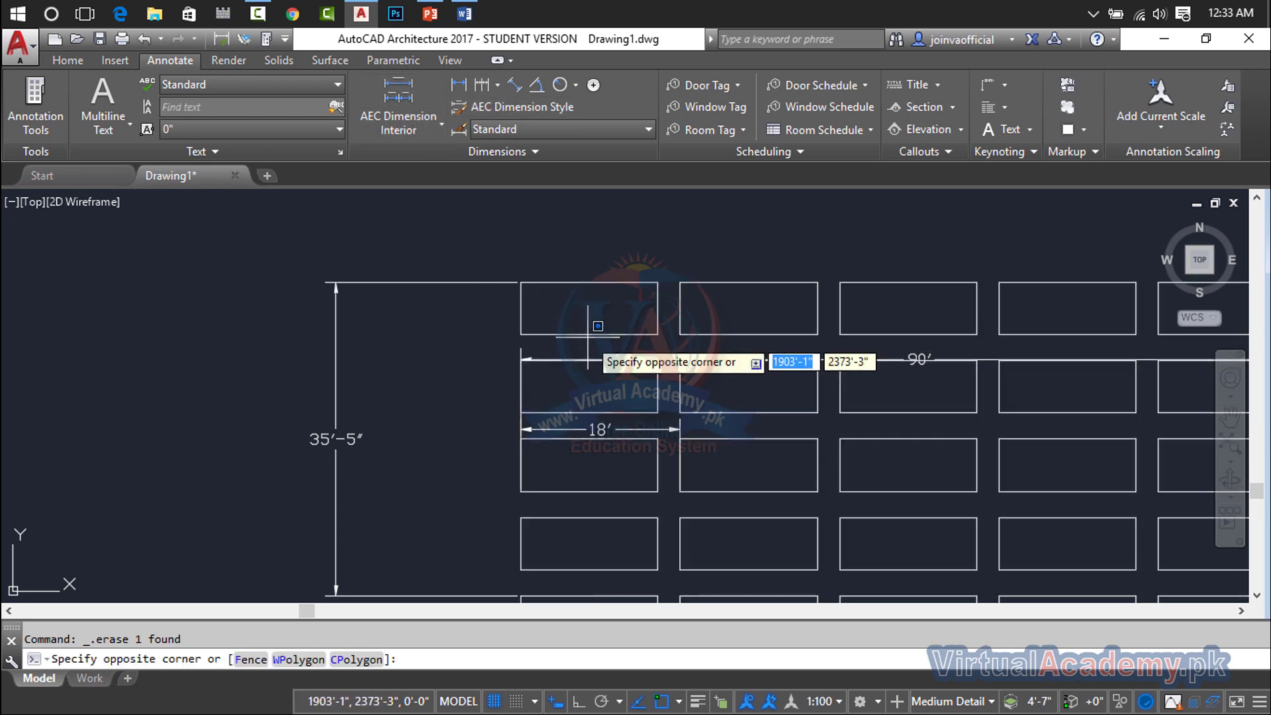
click(588, 332)
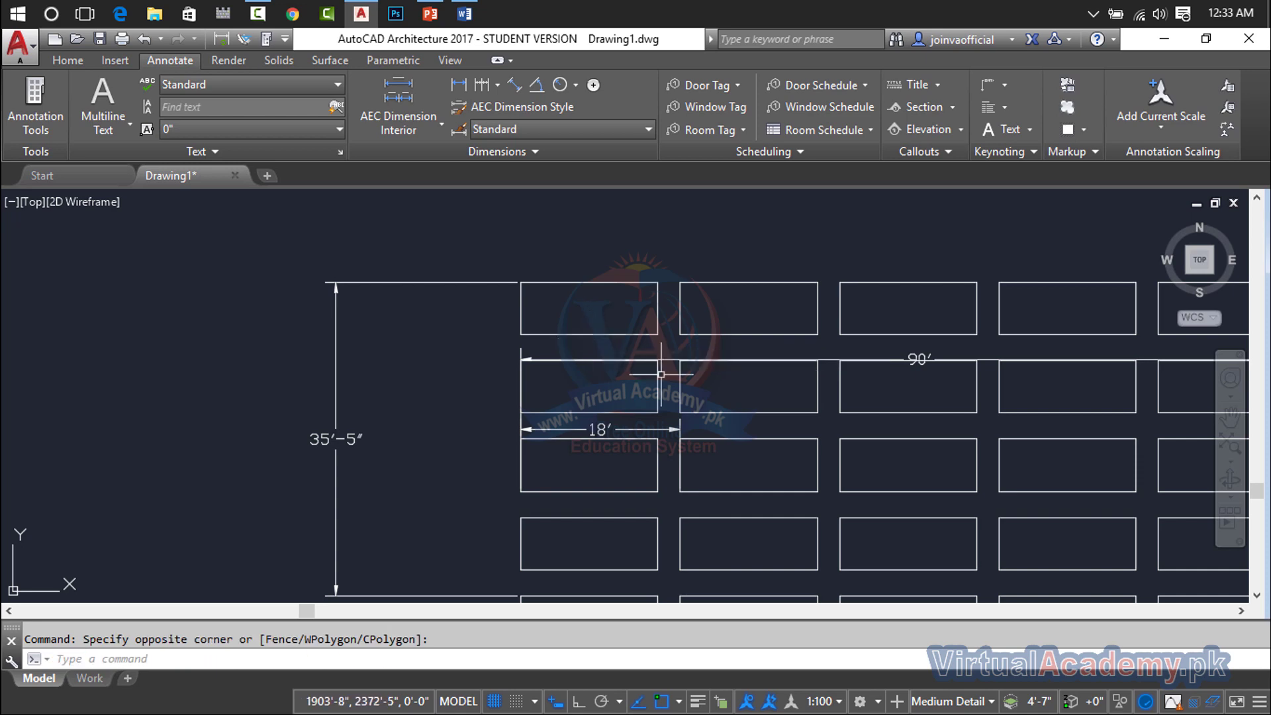
click(740, 220)
click(667, 374)
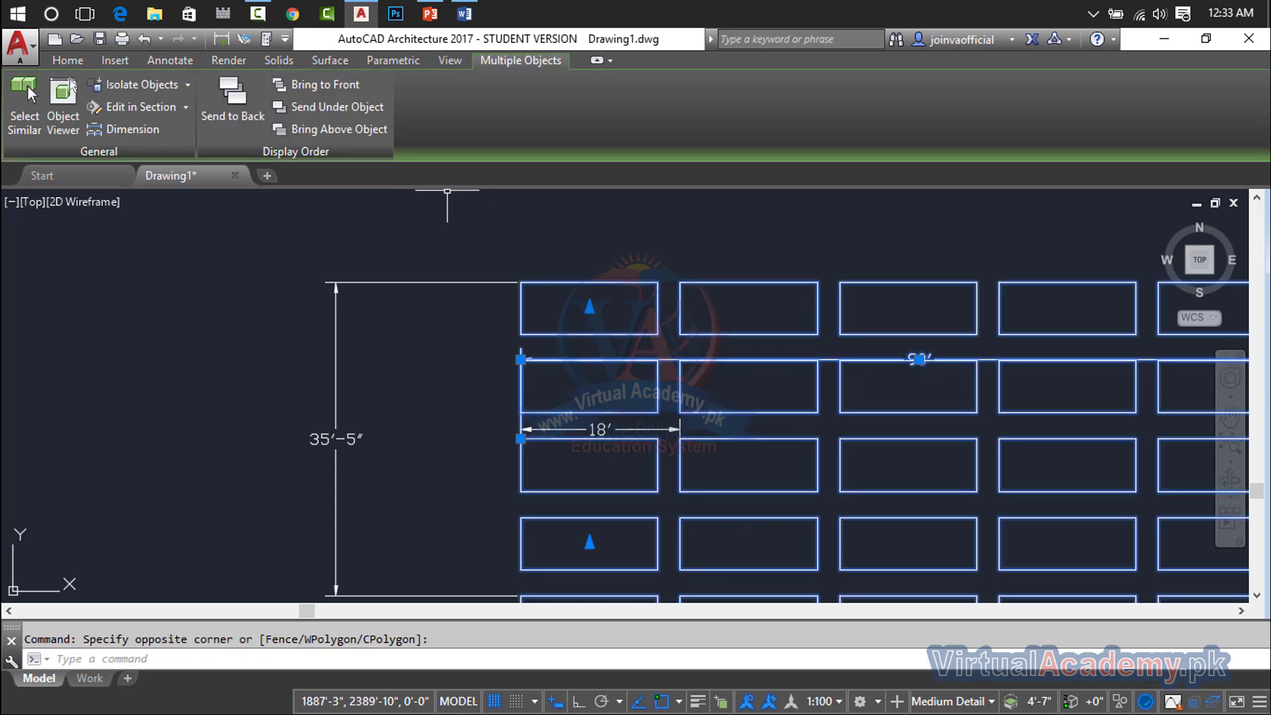
key(Escape)
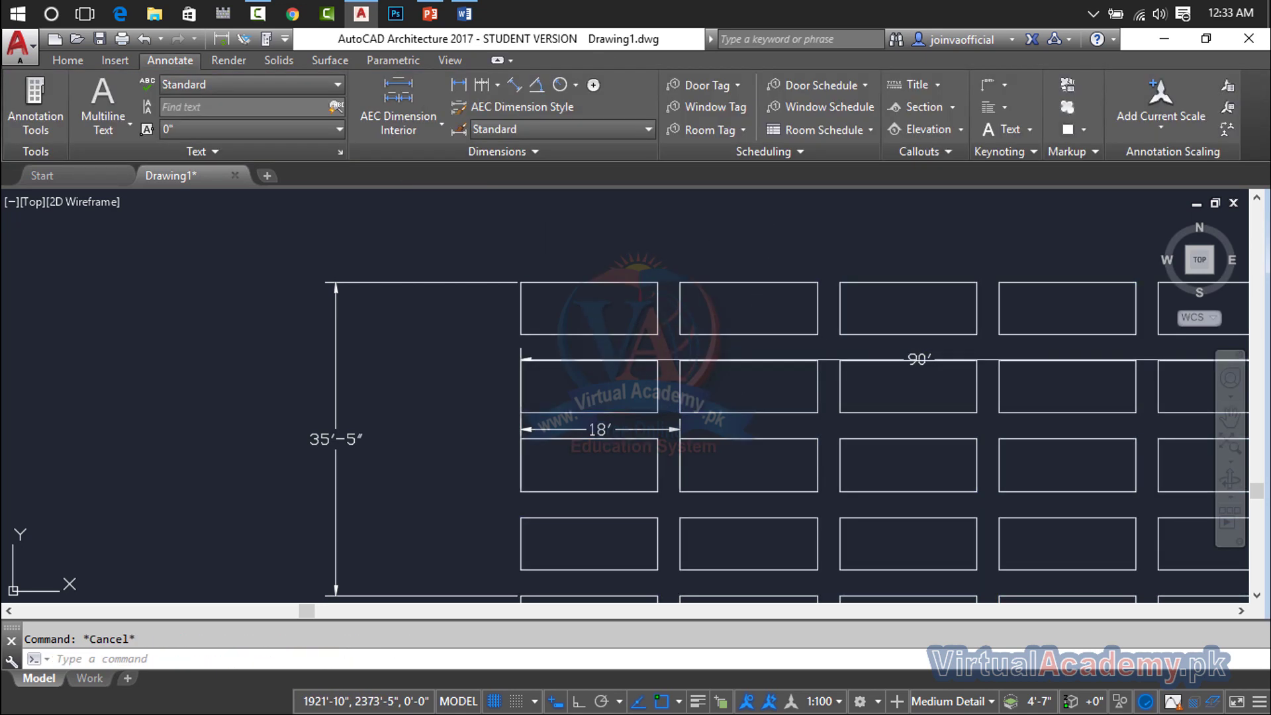
Step: Set the array's total row distance to 40'
click(748, 336)
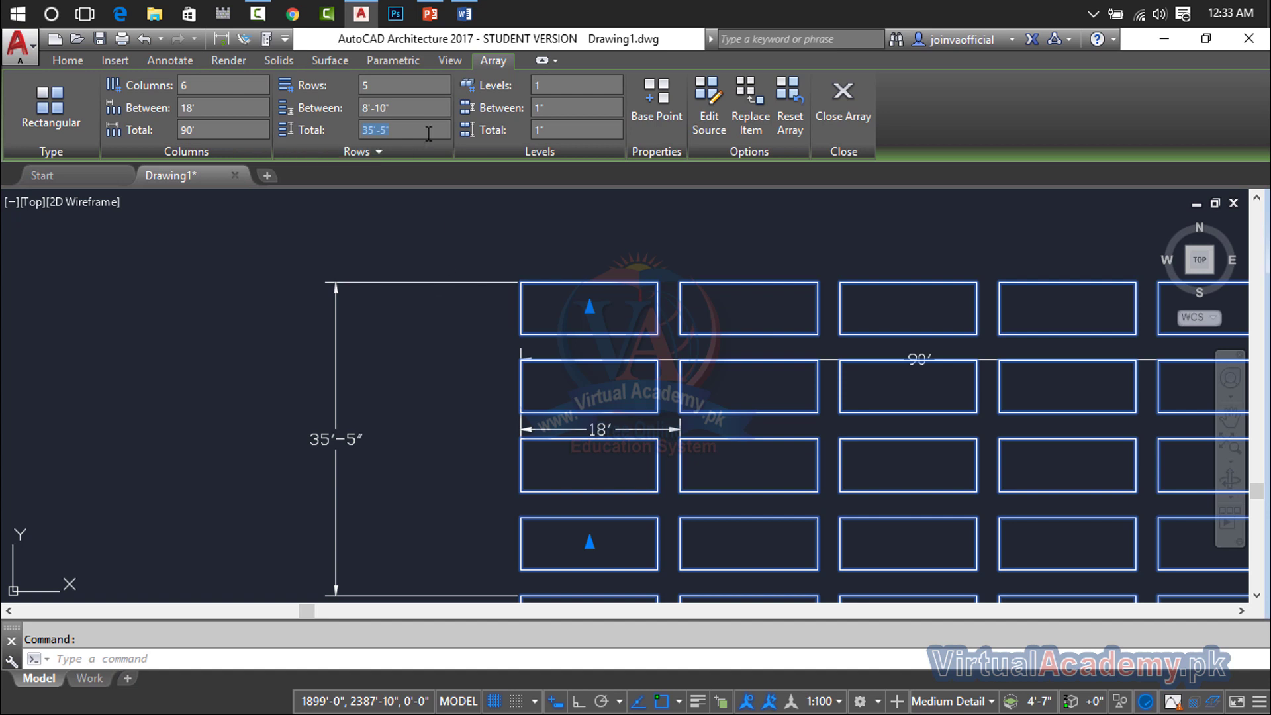
text(40)
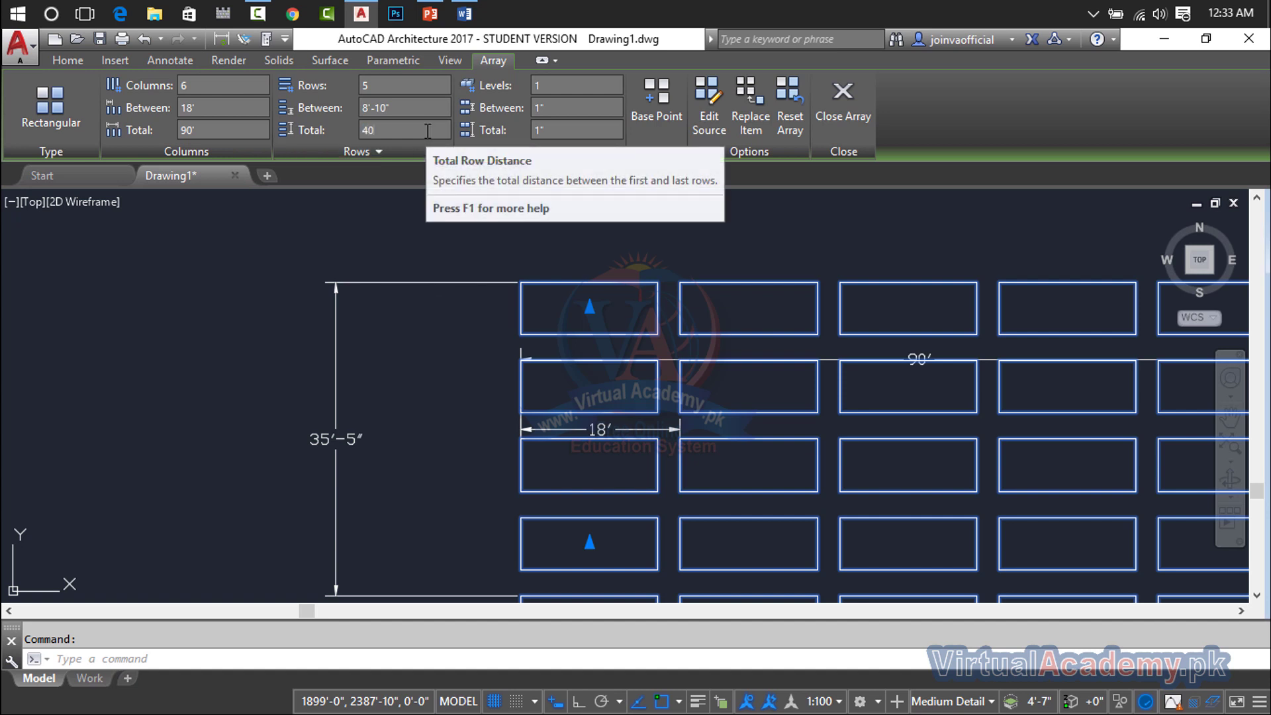
key(Return)
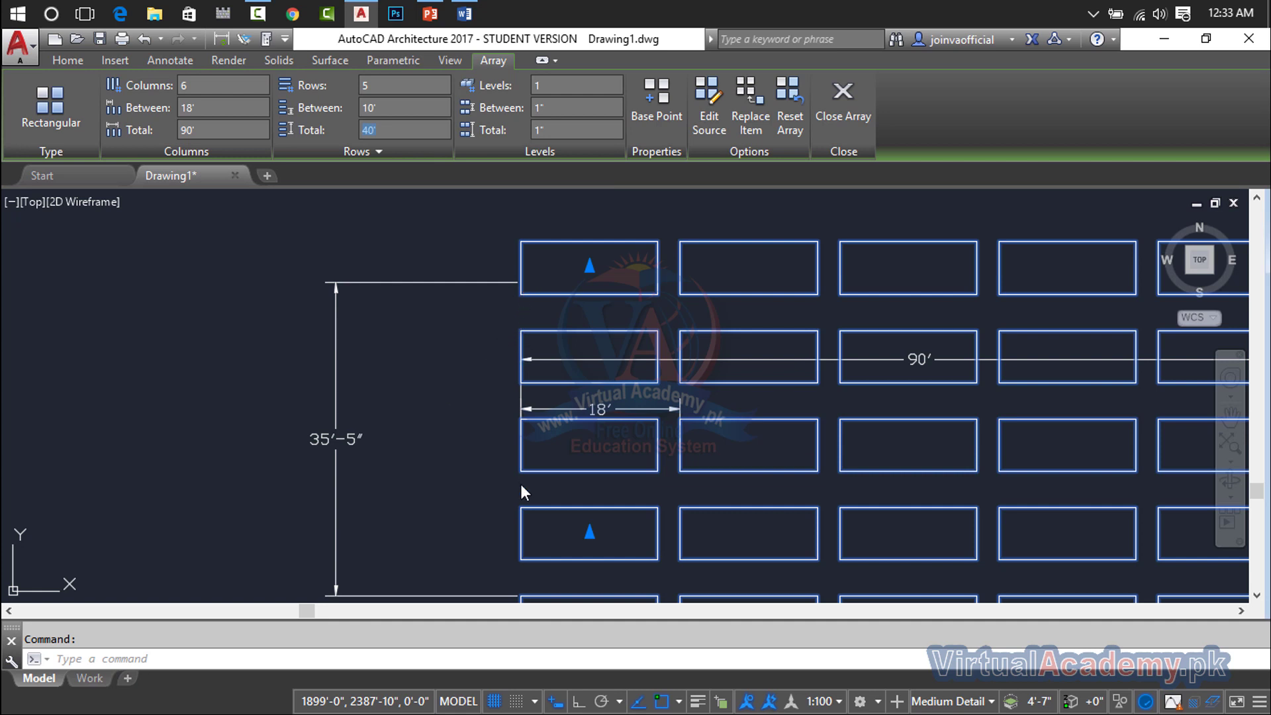
Step: Stretch the total row distance dimension's detached end up to the upper-left corner of the array's top-left rectangle
click(463, 283)
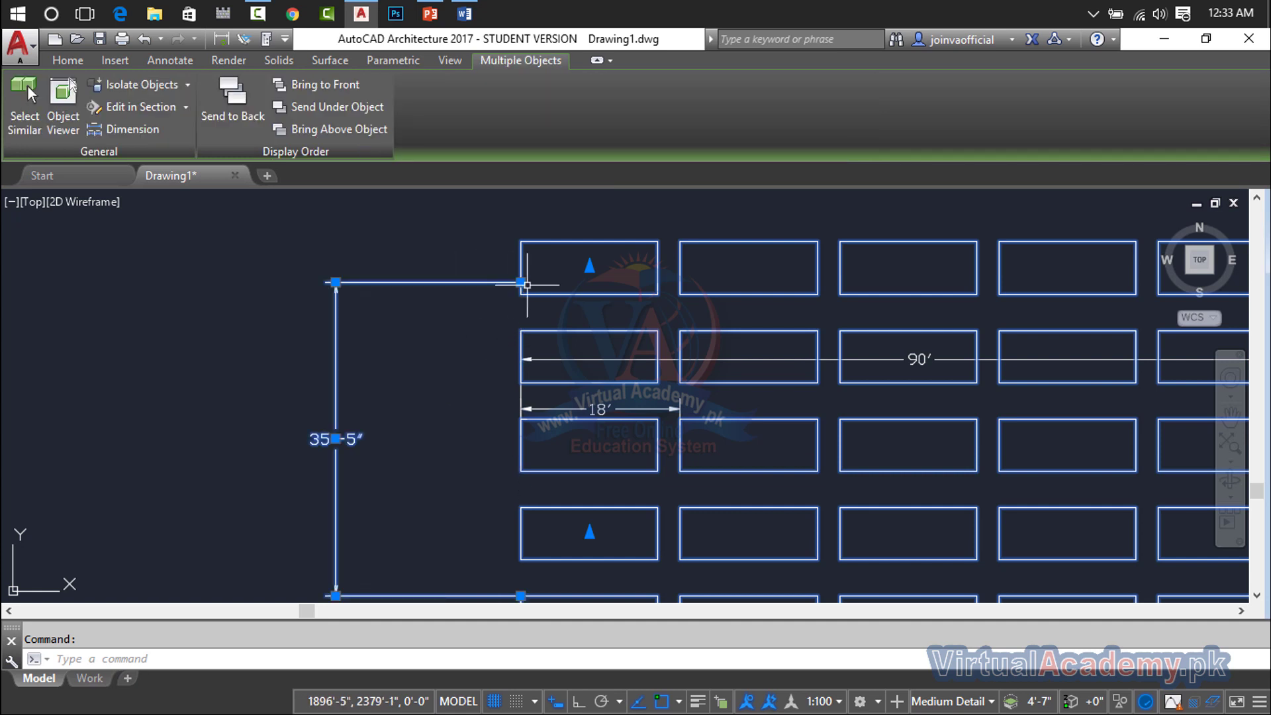
click(521, 283)
click(521, 242)
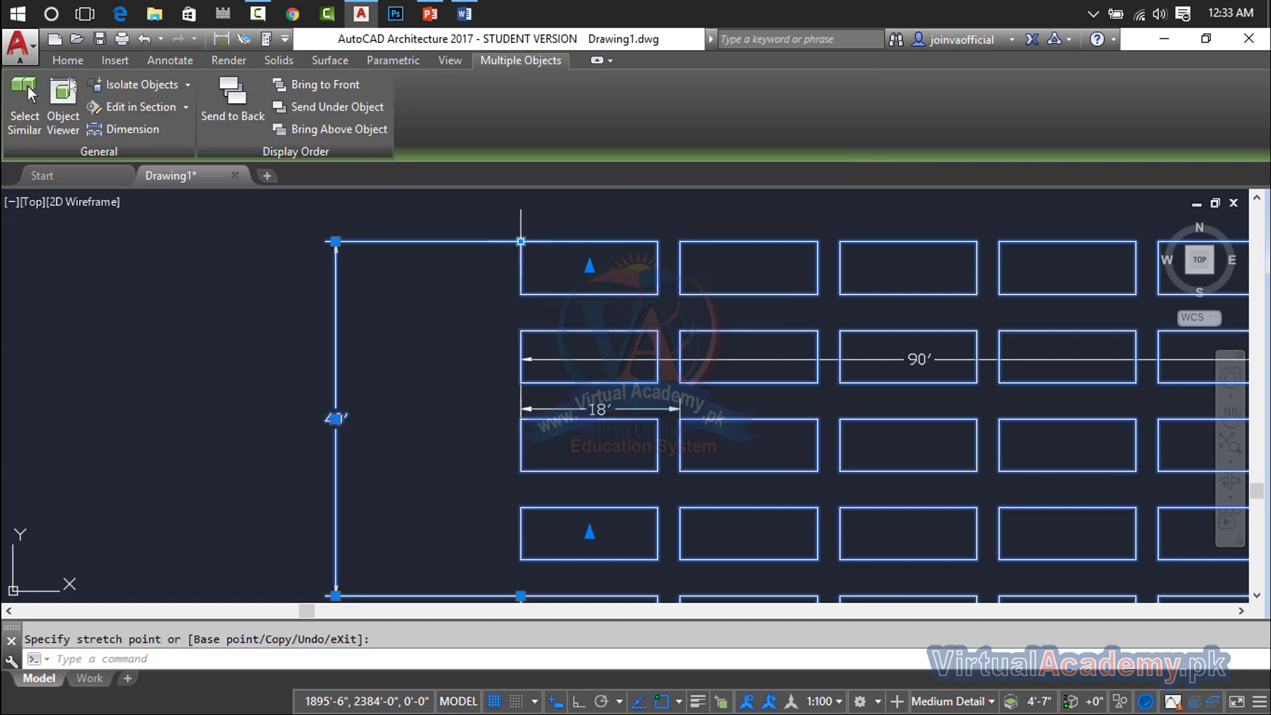
key(Escape)
key(Escape)
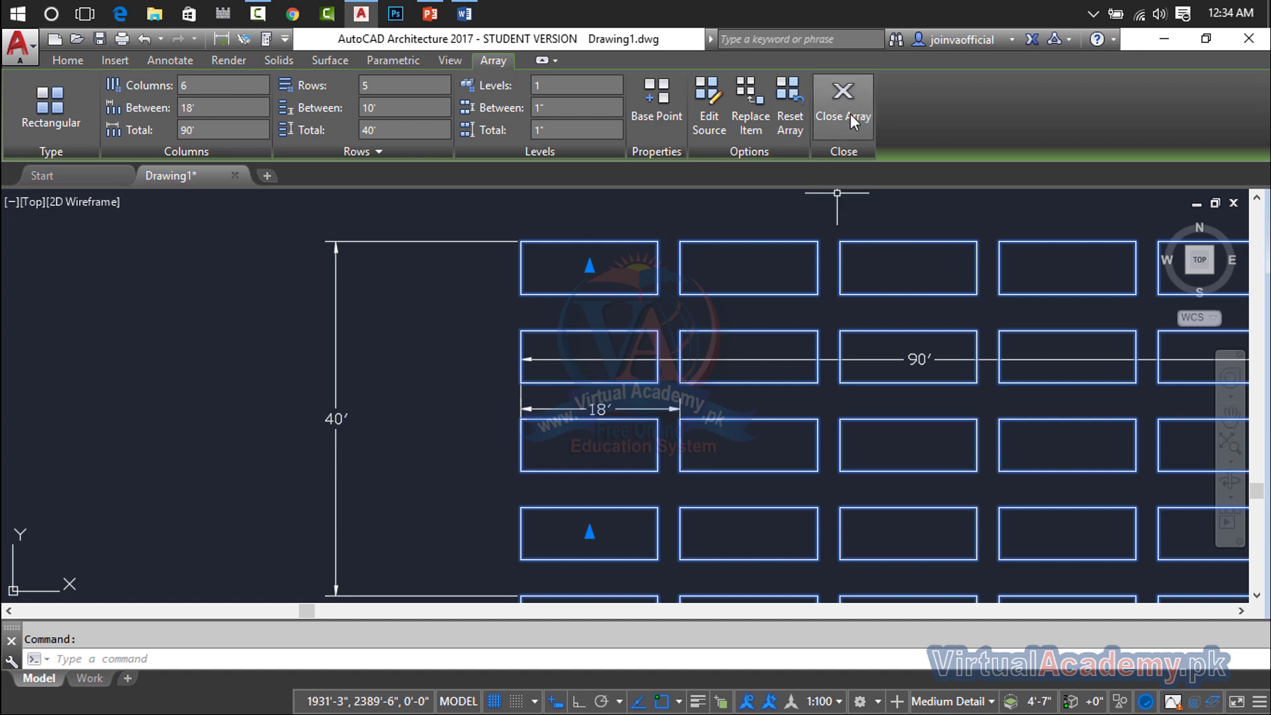
Step: Edit the array's source objects through the second rectangle of the top row, accepting the array editing state
click(715, 110)
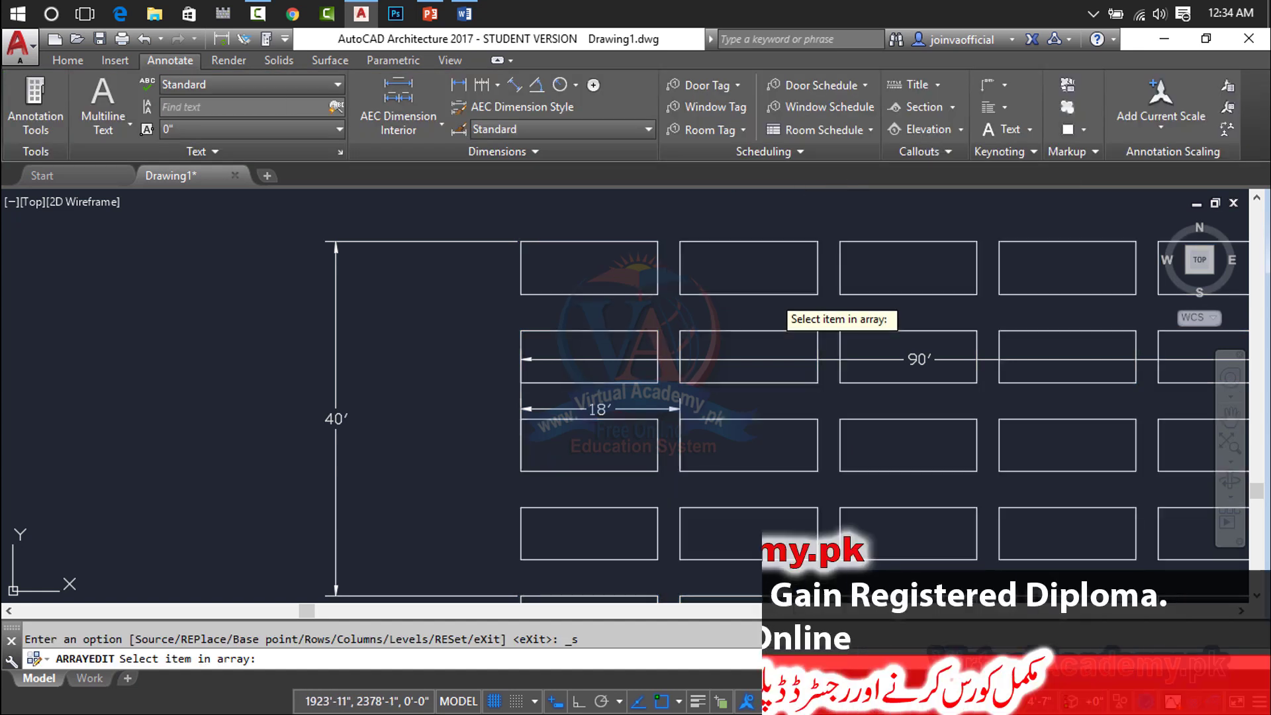
click(775, 296)
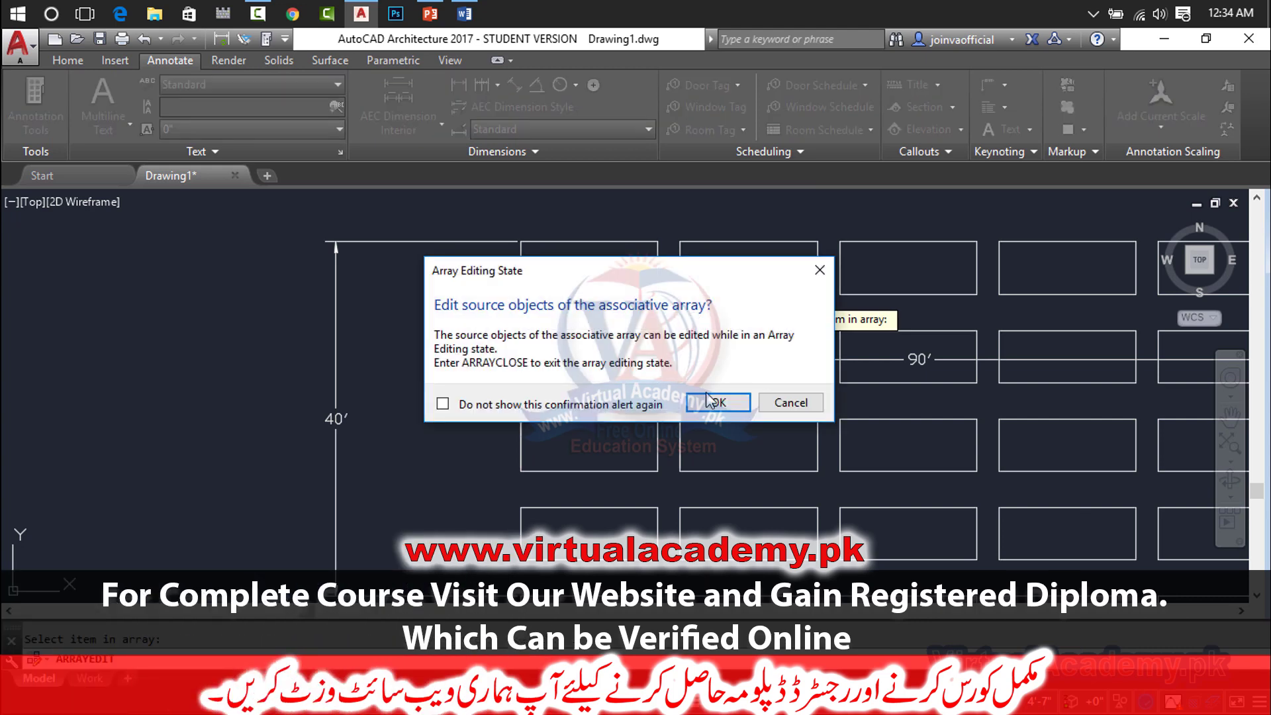
click(714, 402)
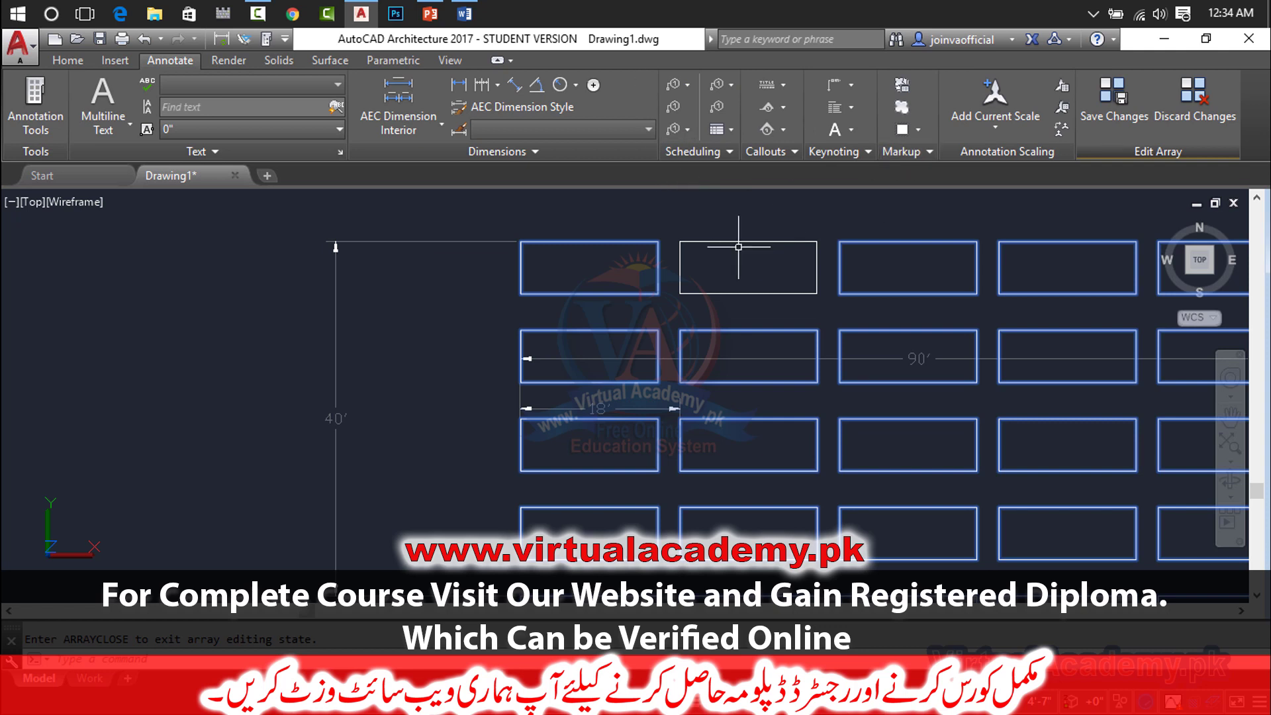
Step: Erase the array's source rectangle using a crossing window over the whole array
key(Escape)
scroll(741, 249, down, 4)
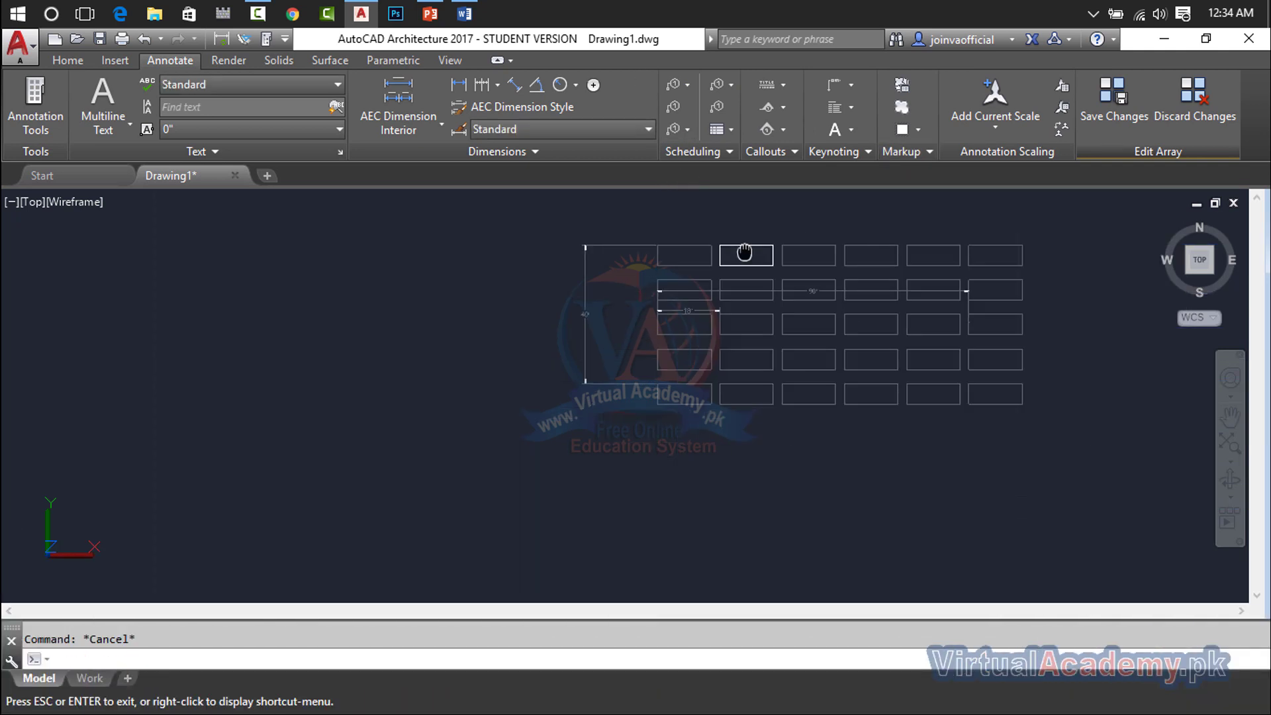
click(903, 229)
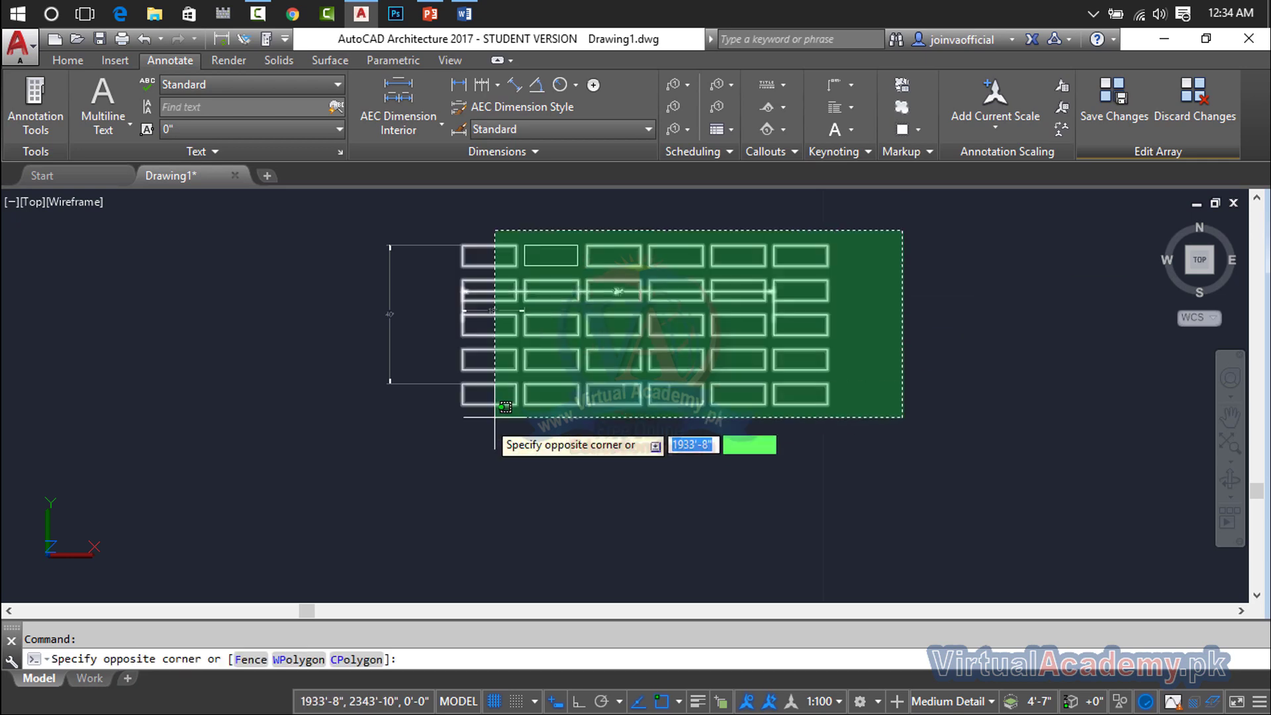
click(354, 440)
key(Delete)
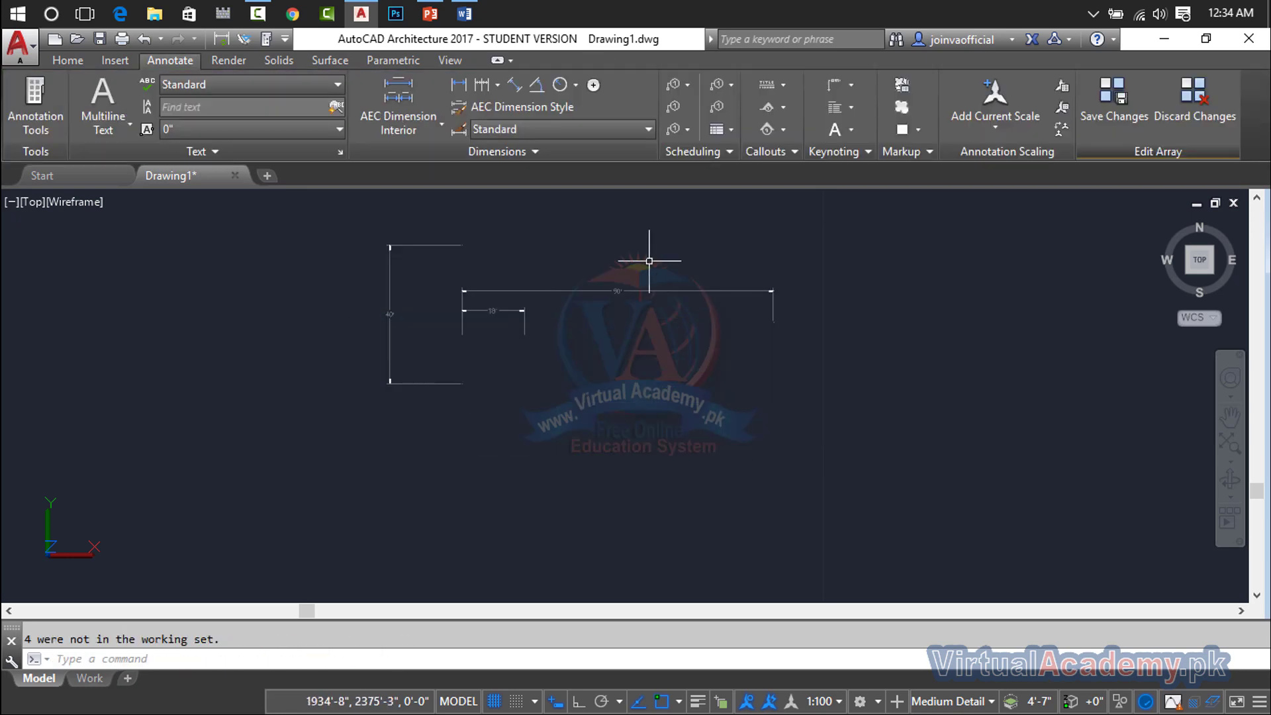
Step: Try to erase the three remaining dimensions with a crossing window while in the array editing state
click(814, 227)
click(306, 428)
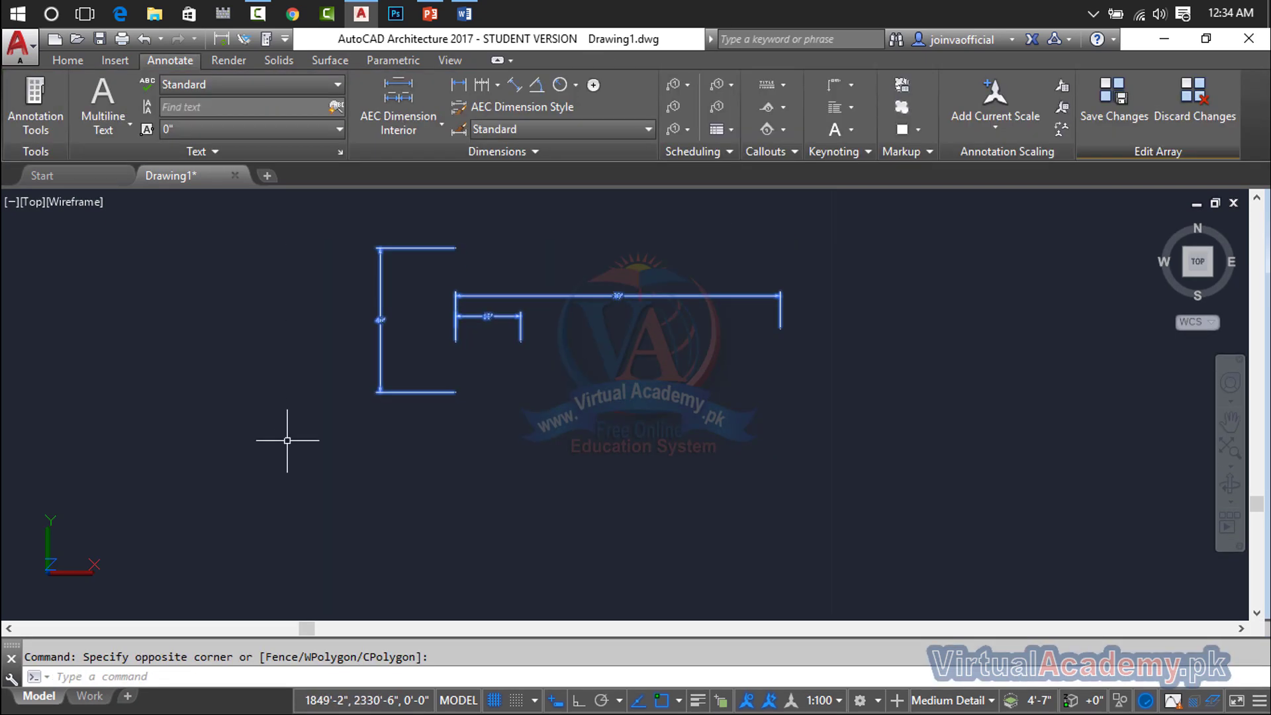
key(Delete)
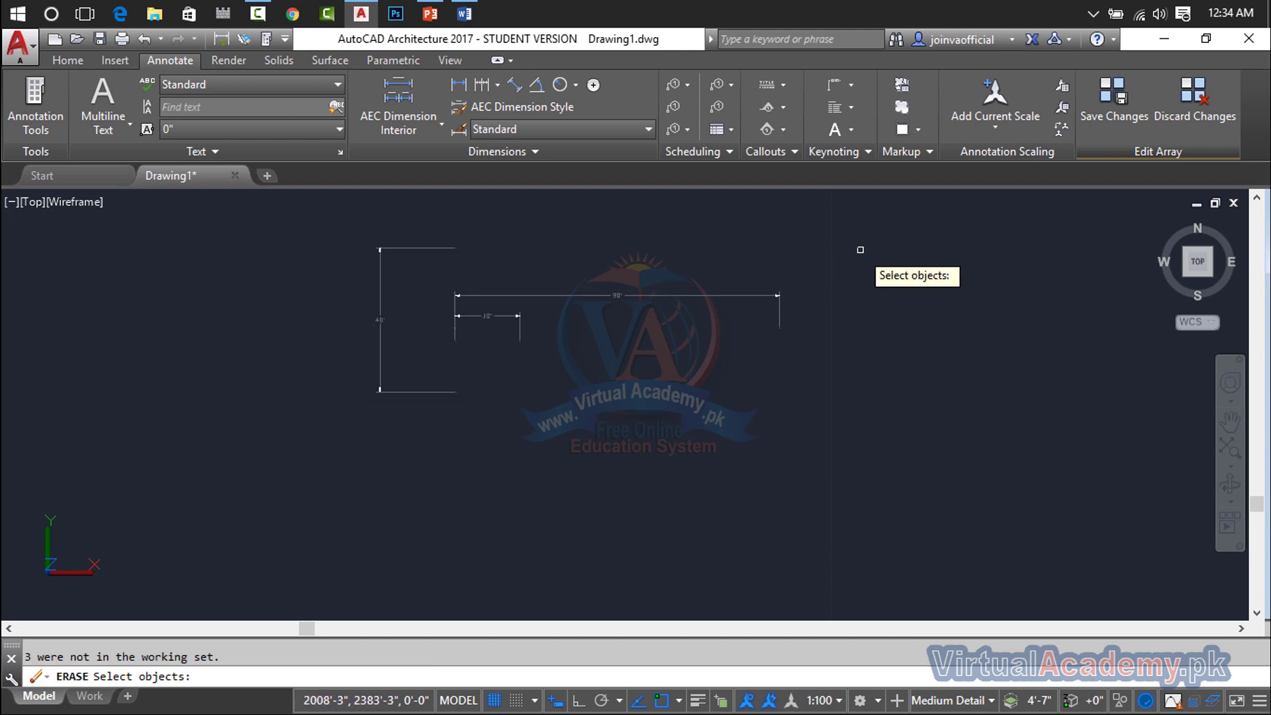
key(Escape)
Step: Try to erase everything still in the drawing by selecting all objects at once
key(ctrl+a)
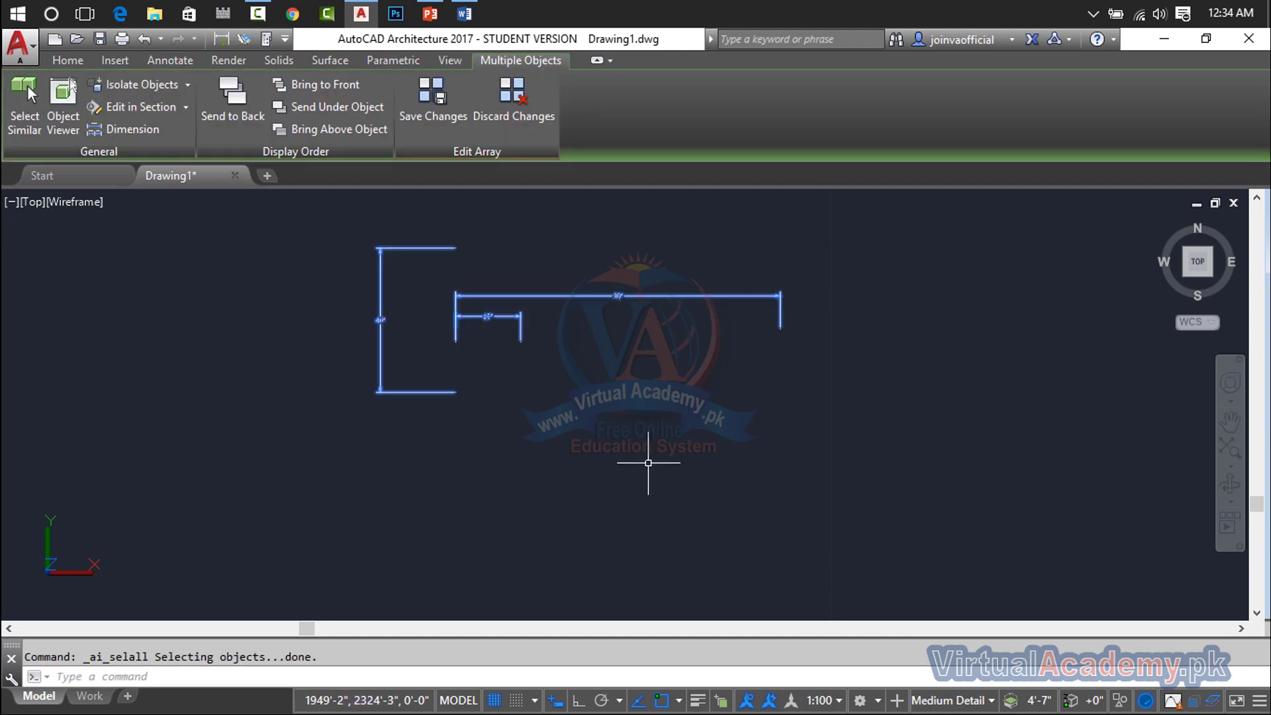
key(Delete)
scroll(529, 309, up, 1)
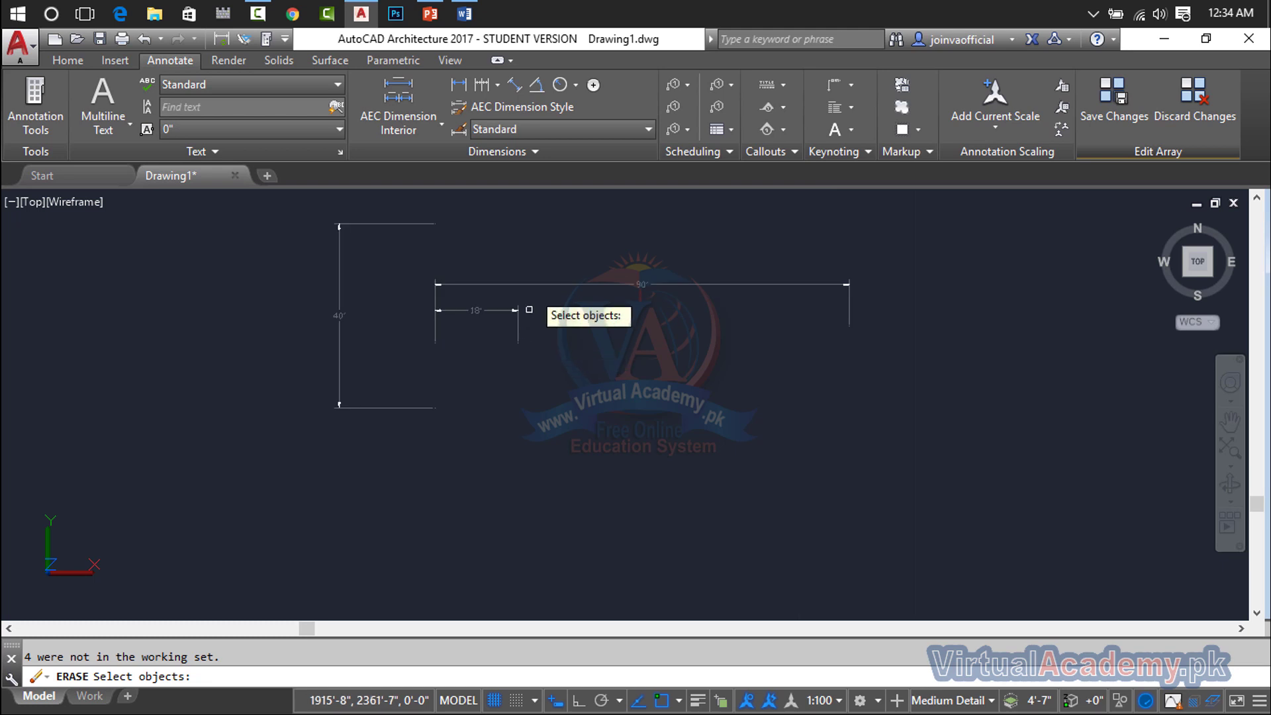
key(Escape)
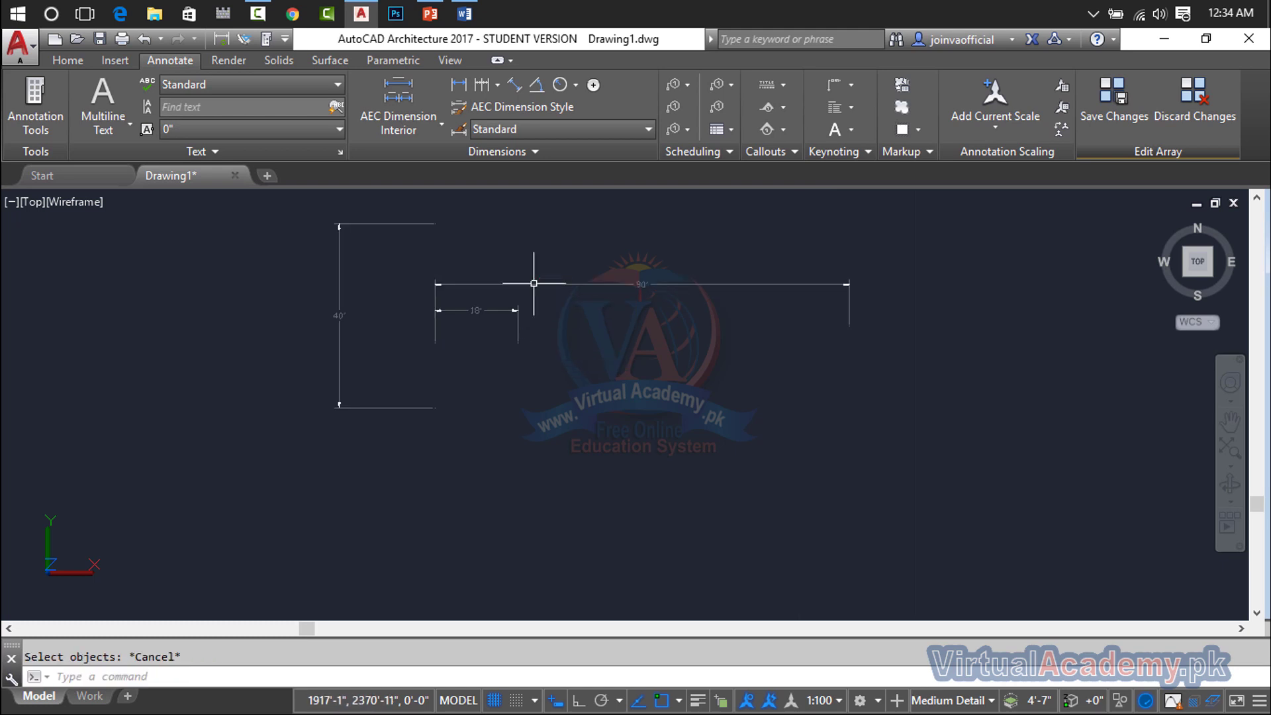
key(Escape)
Step: Try to remove the dimensions with a crossing window and the Erase command, and cancel the command
click(915, 256)
click(243, 442)
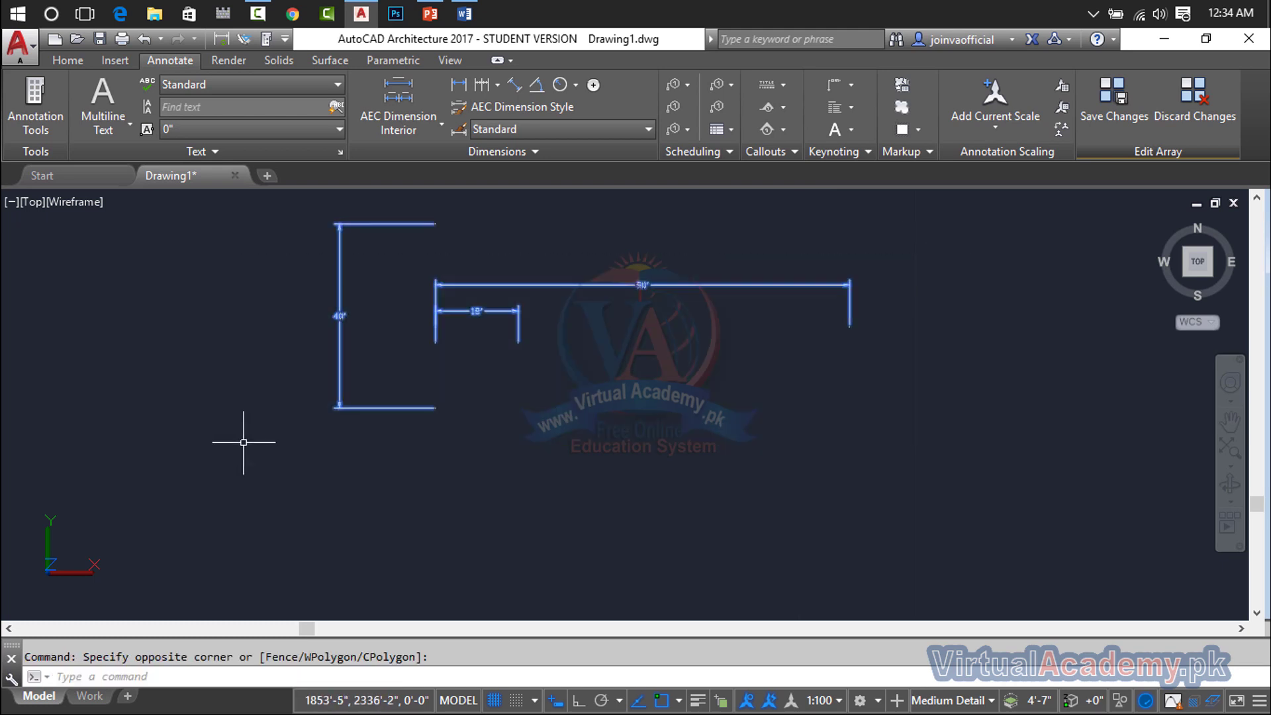
text(e)
key(Return)
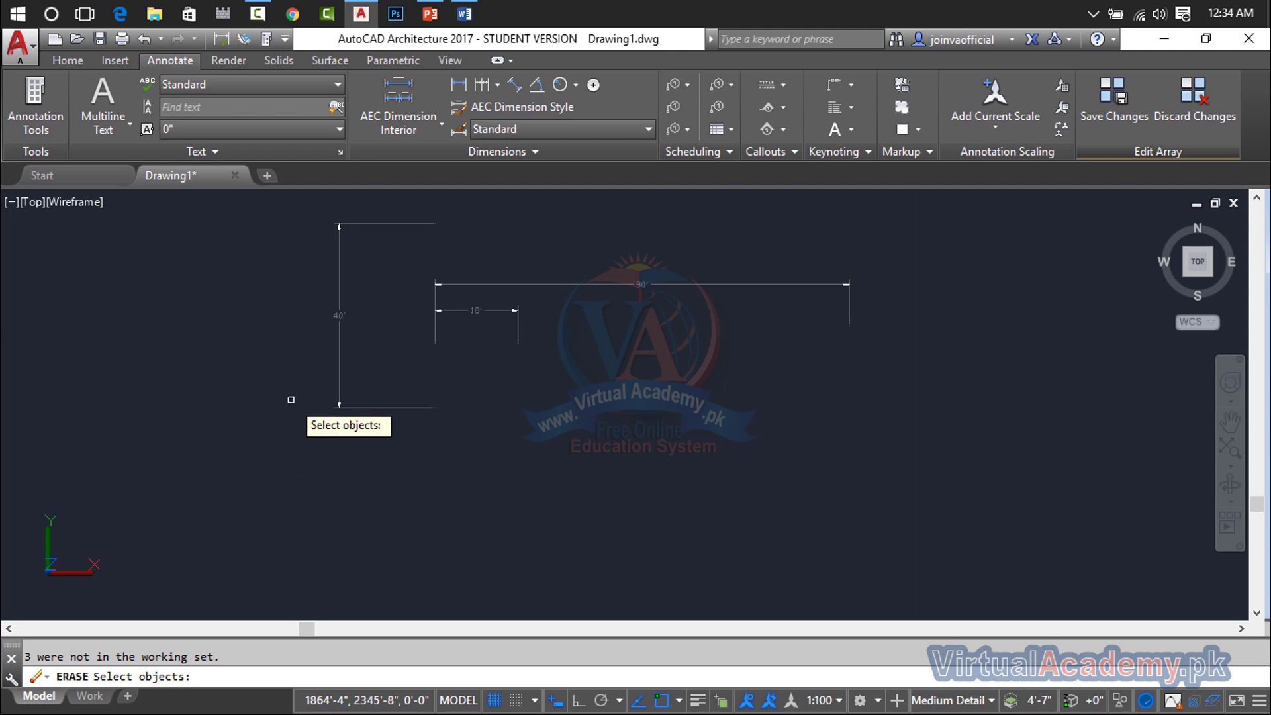
key(ctrl+z)
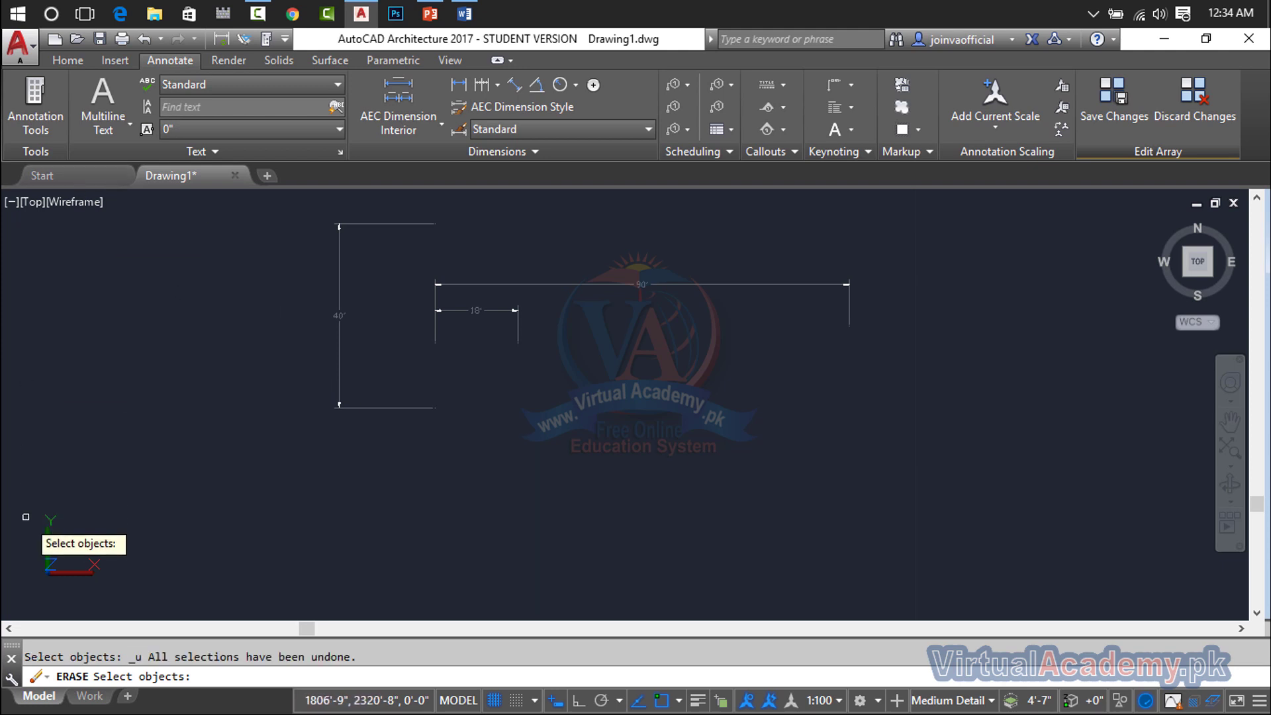
click(61, 197)
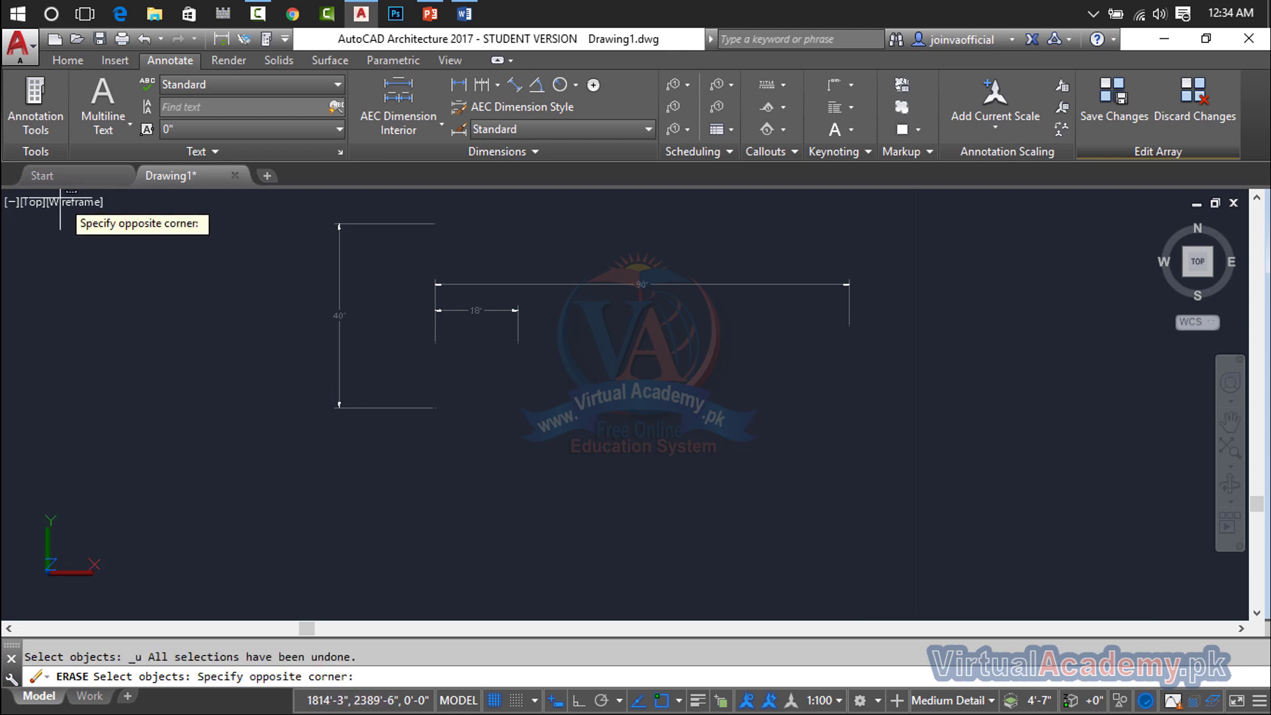
click(61, 199)
key(Escape)
Step: Switch the visual style to 2D Wireframe and try again to erase the three dimensions
click(74, 201)
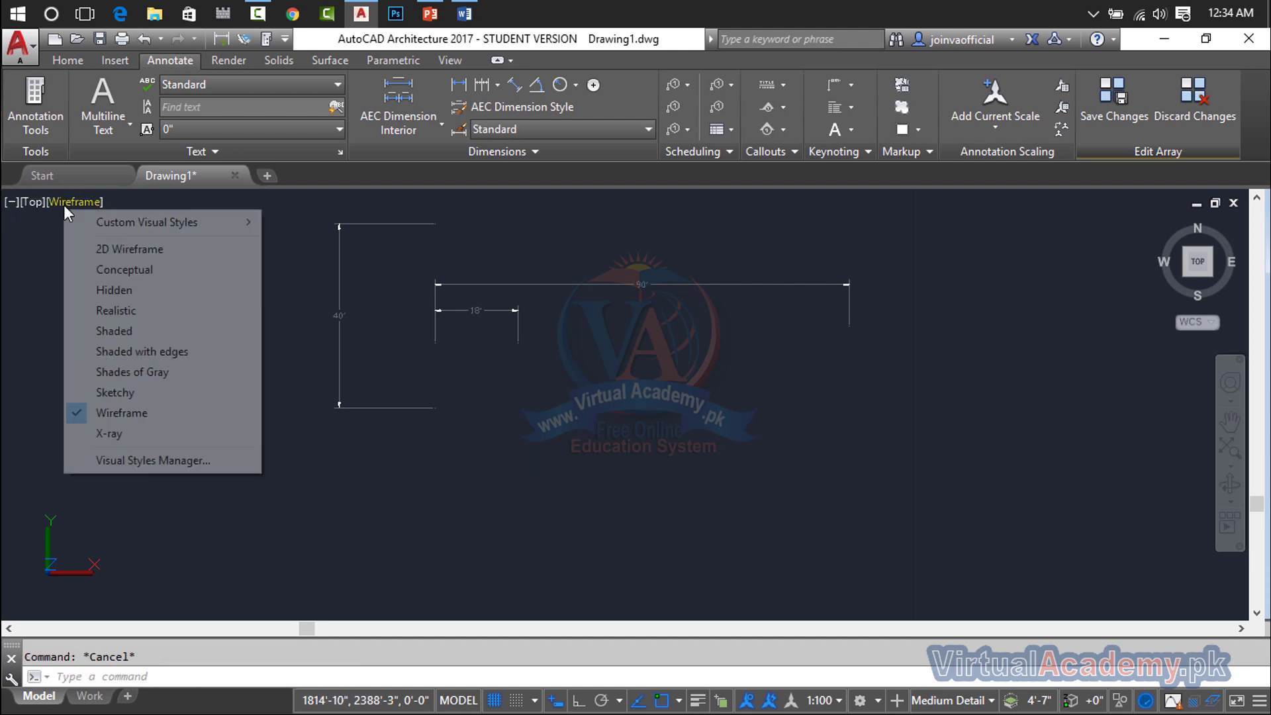
click(96, 249)
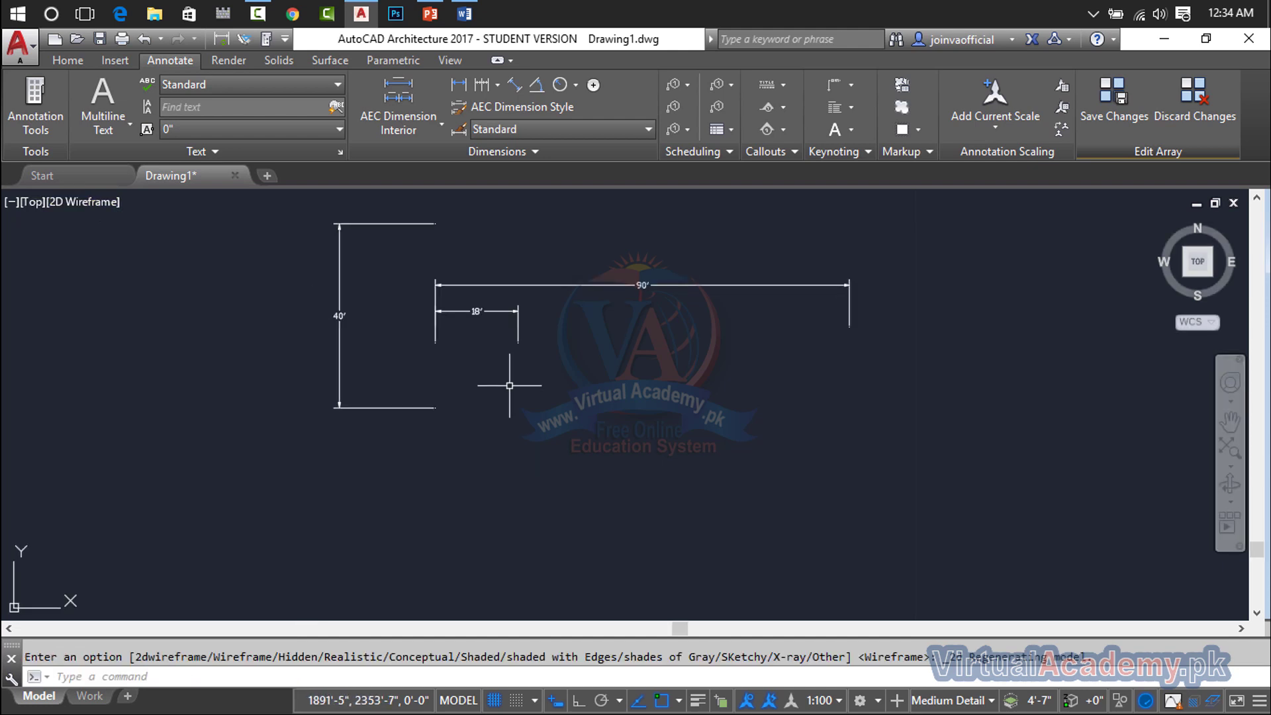
click(955, 226)
click(195, 429)
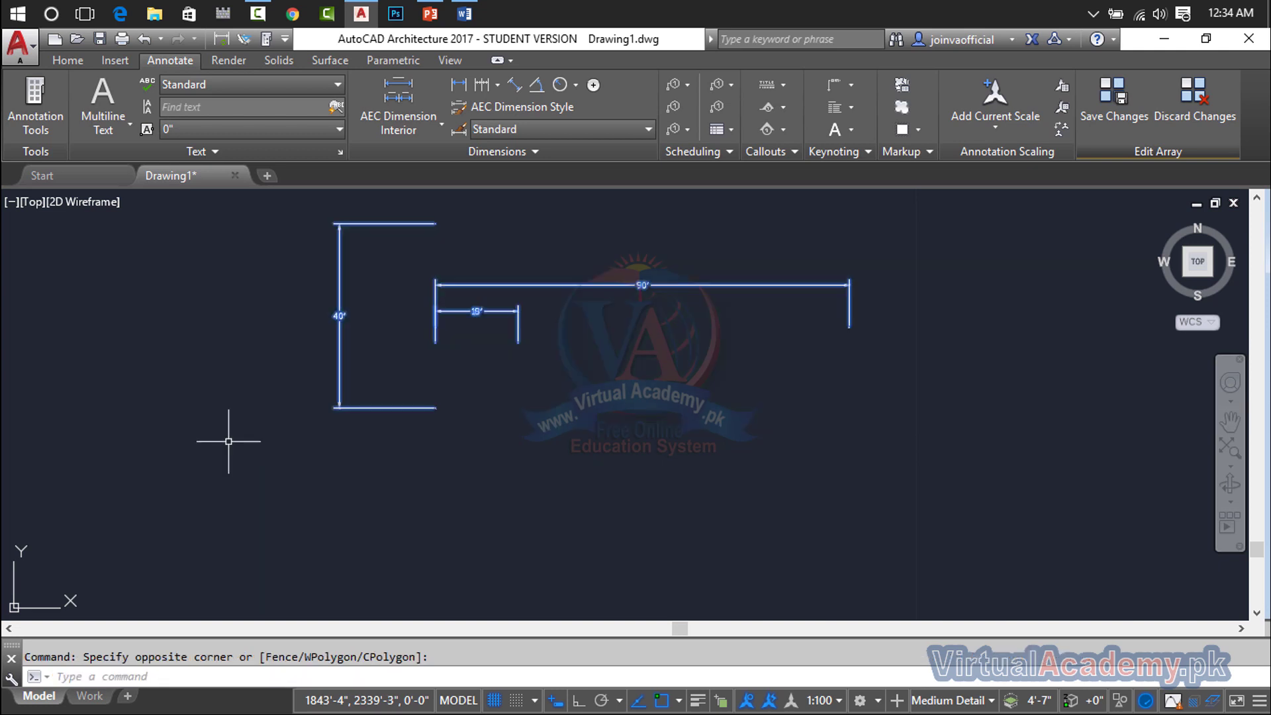
key(Delete)
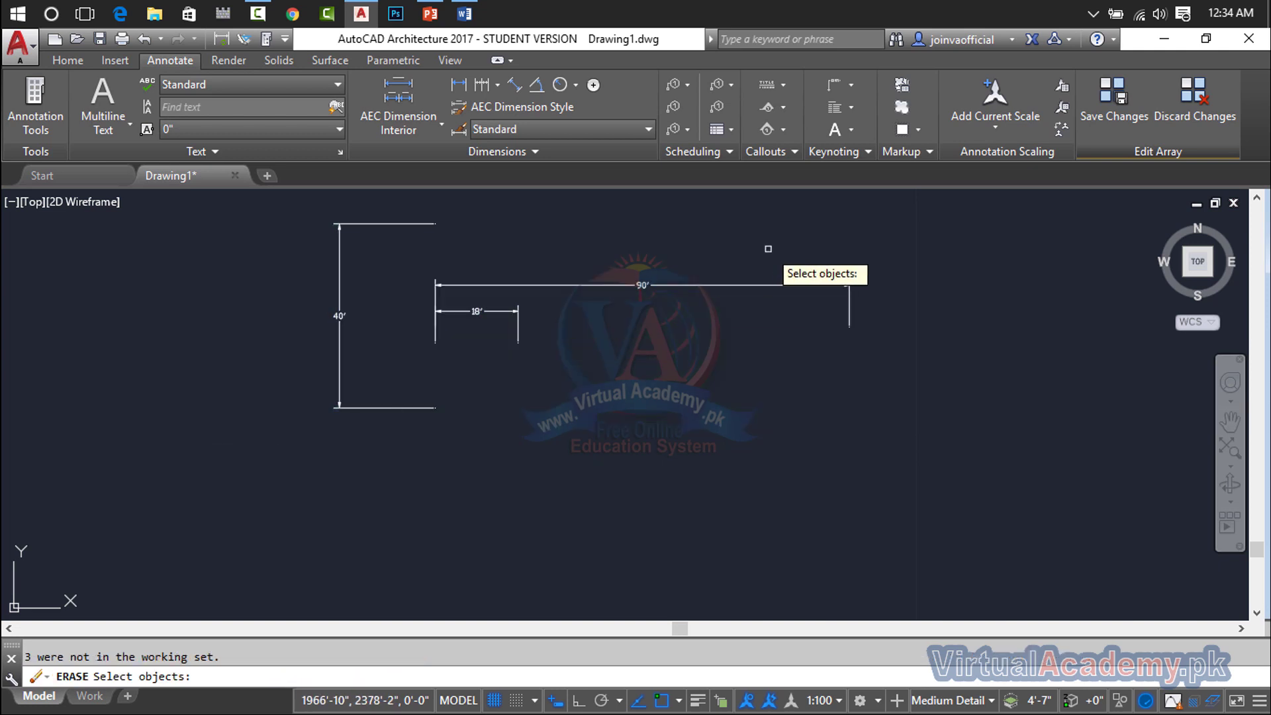
click(886, 215)
click(783, 292)
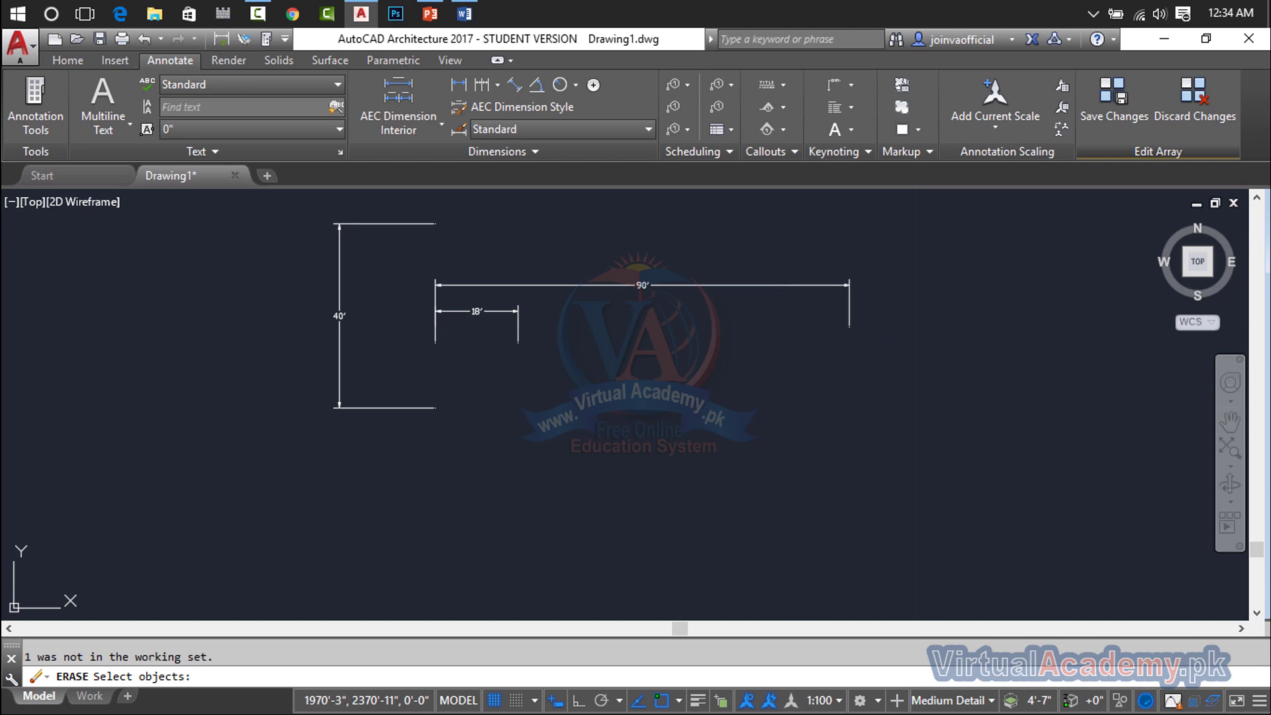
key(Escape)
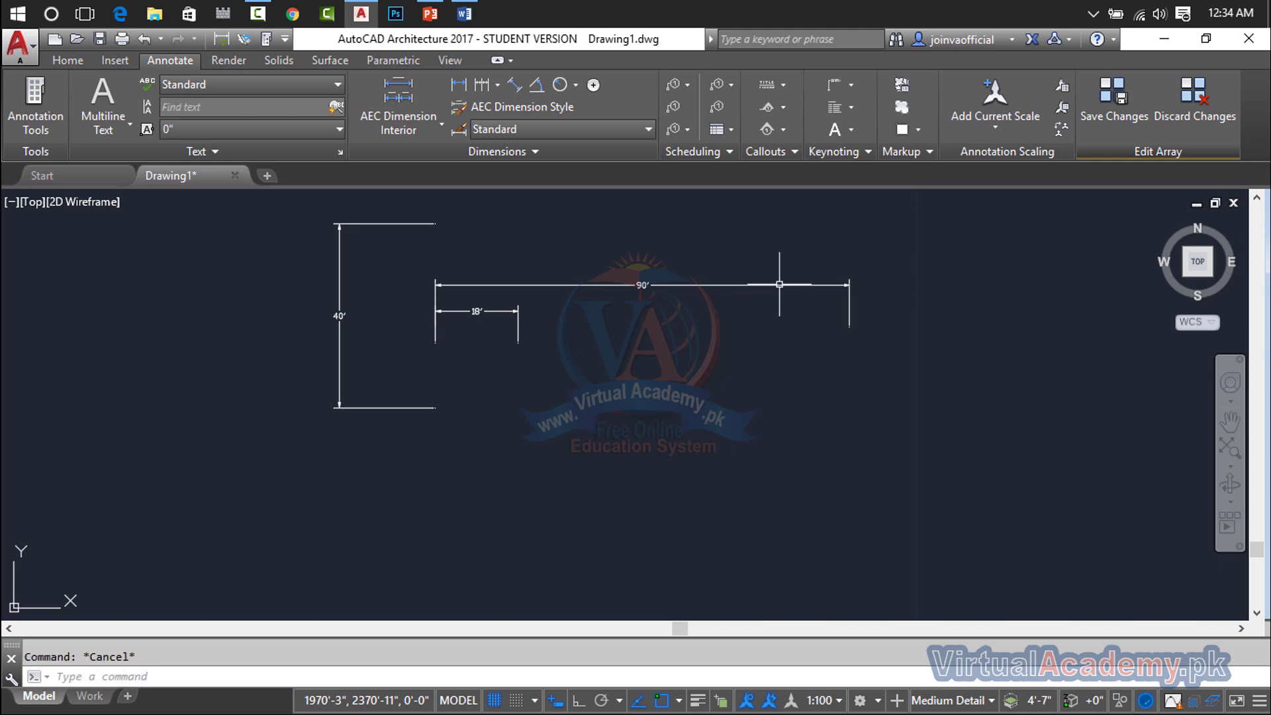
Step: Try to erase the 90' and 18' dimensions individually, and cancel the Erase command
scroll(370, 317, down, 5)
scroll(379, 332, up, 2)
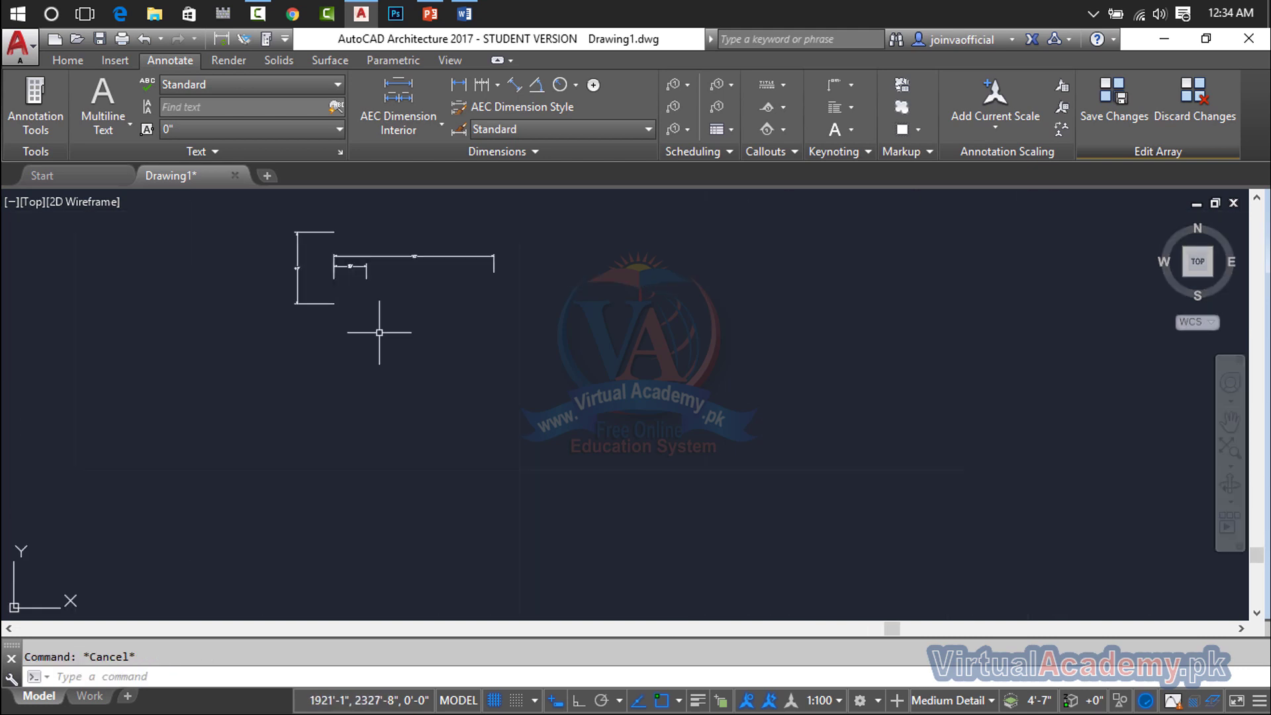
middle_drag(379, 332, 587, 420)
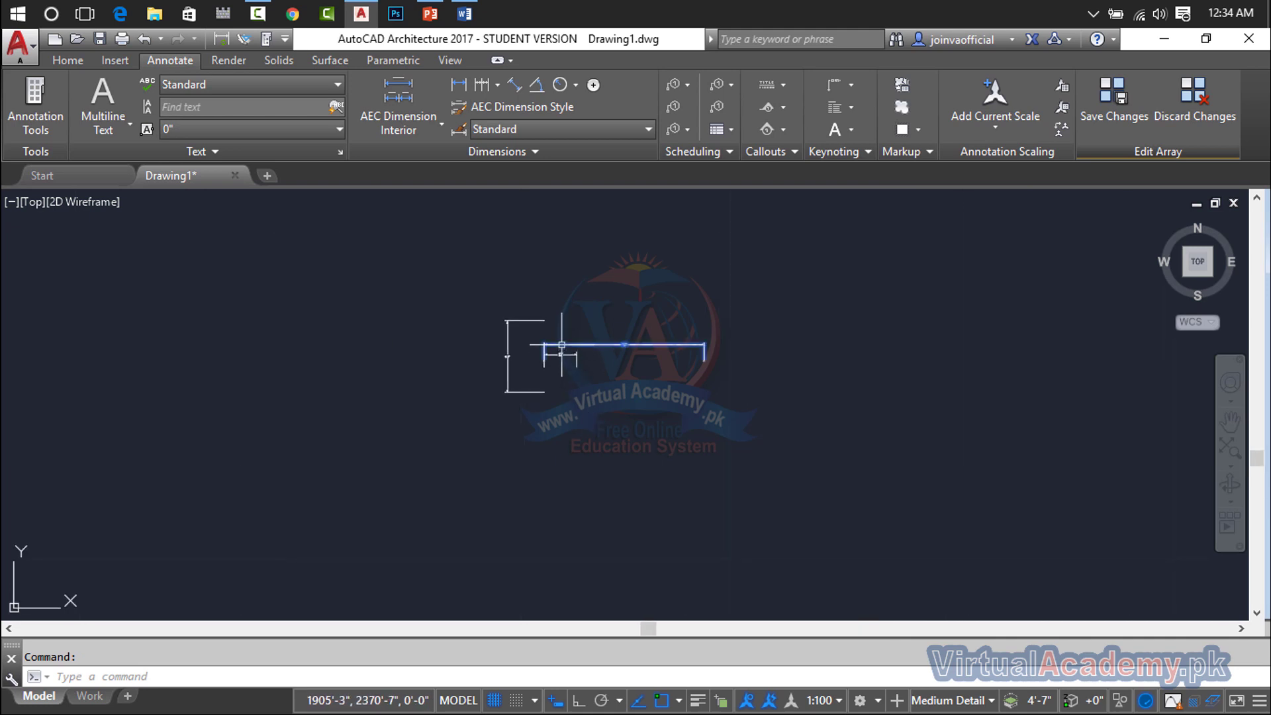
key(Delete)
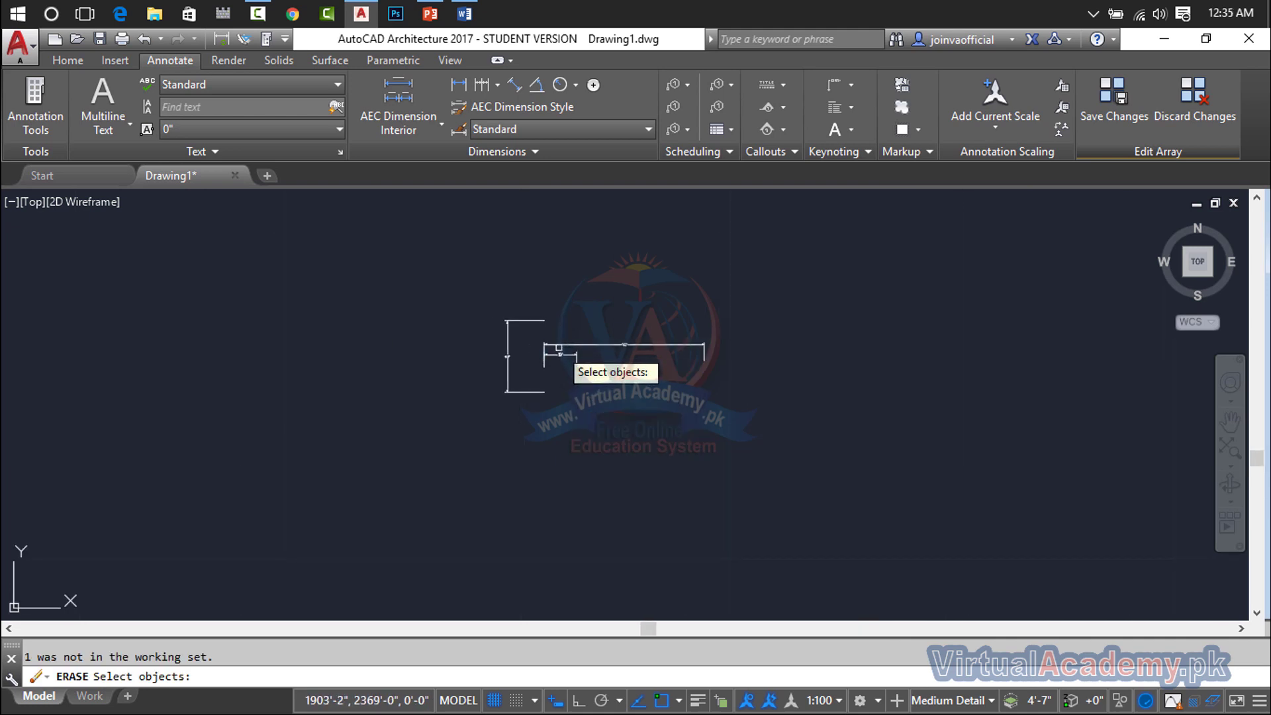
key(Return)
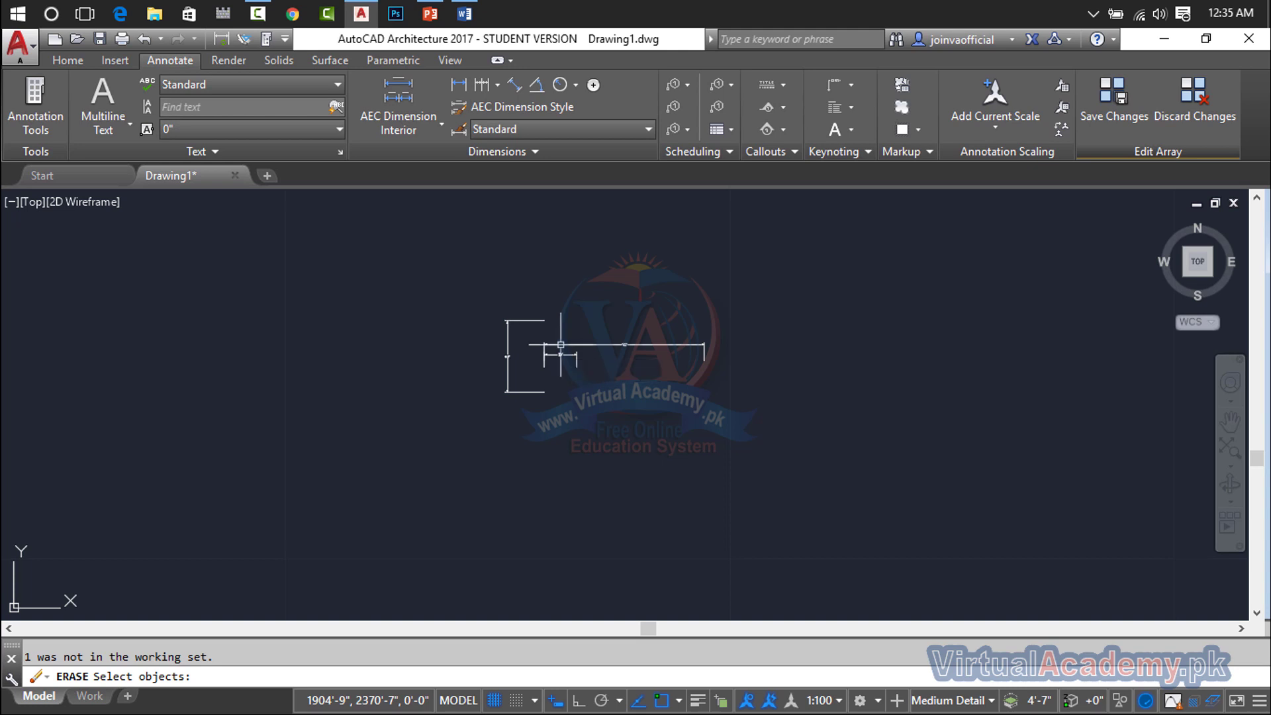
click(575, 330)
click(564, 352)
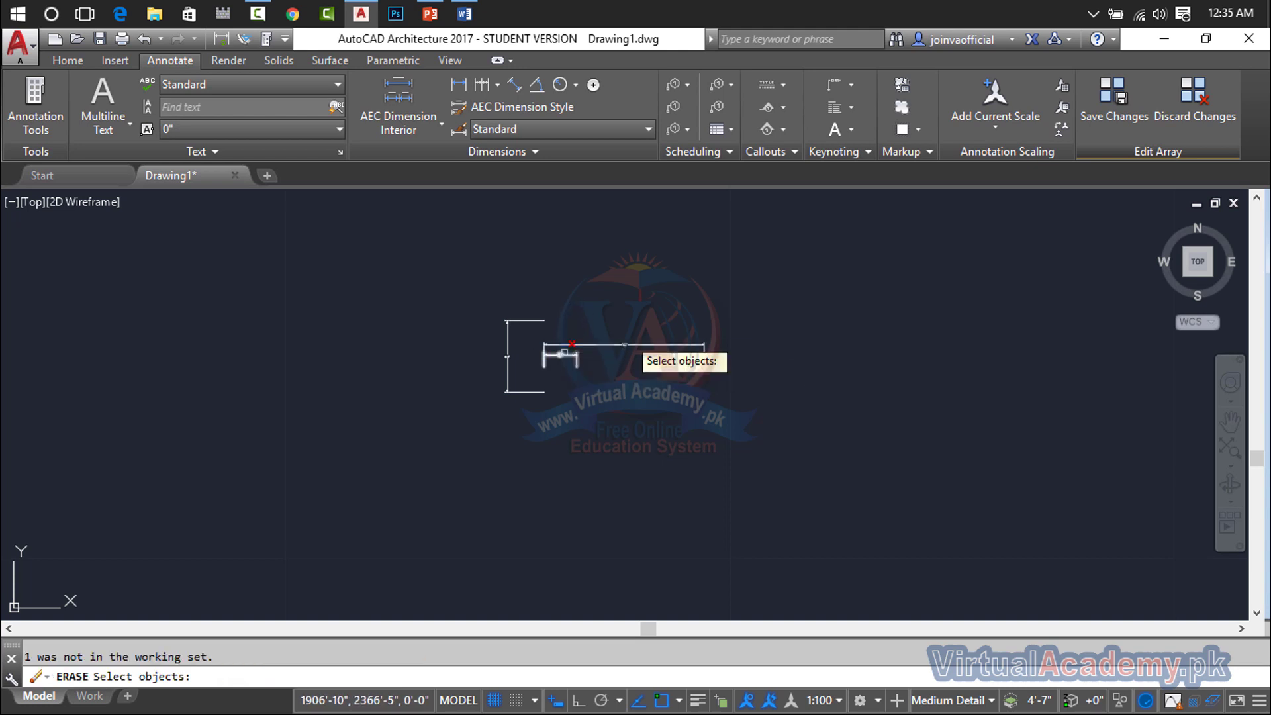
key(Escape)
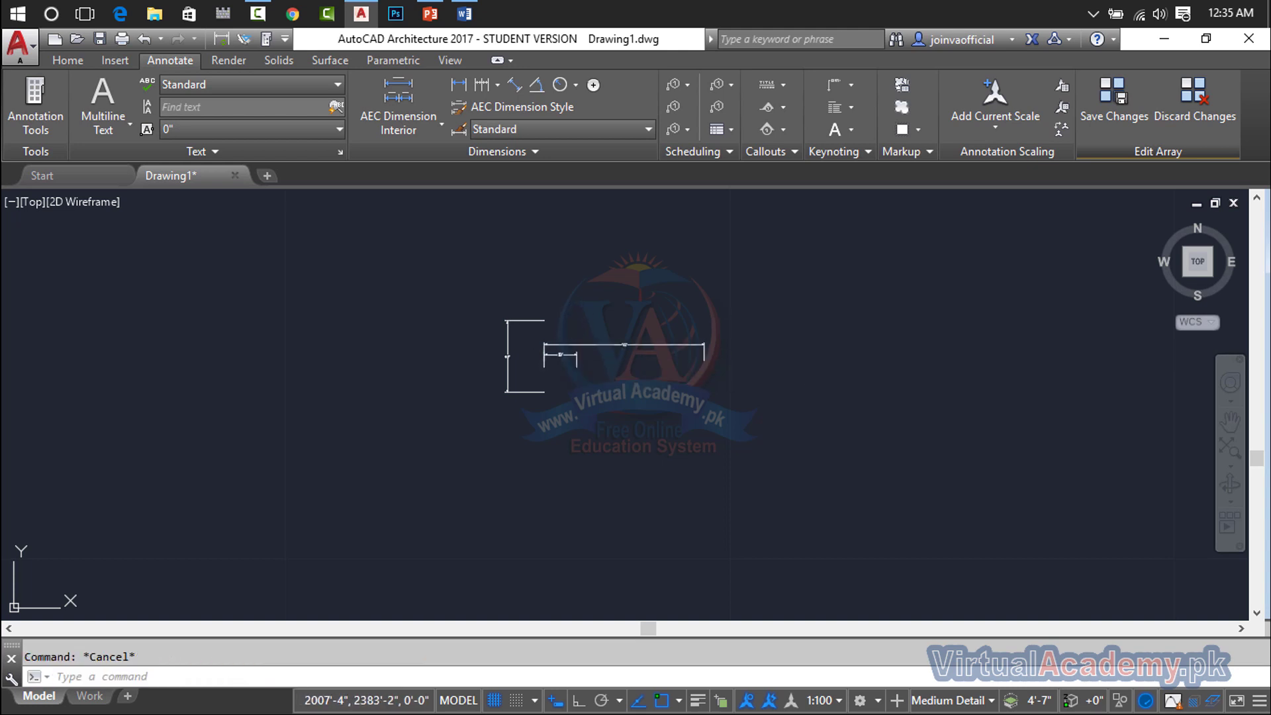
Step: Undo the recent changes back through the source rectangle's erasure and the array editing session
key(ctrl+z)
key(ctrl+z)
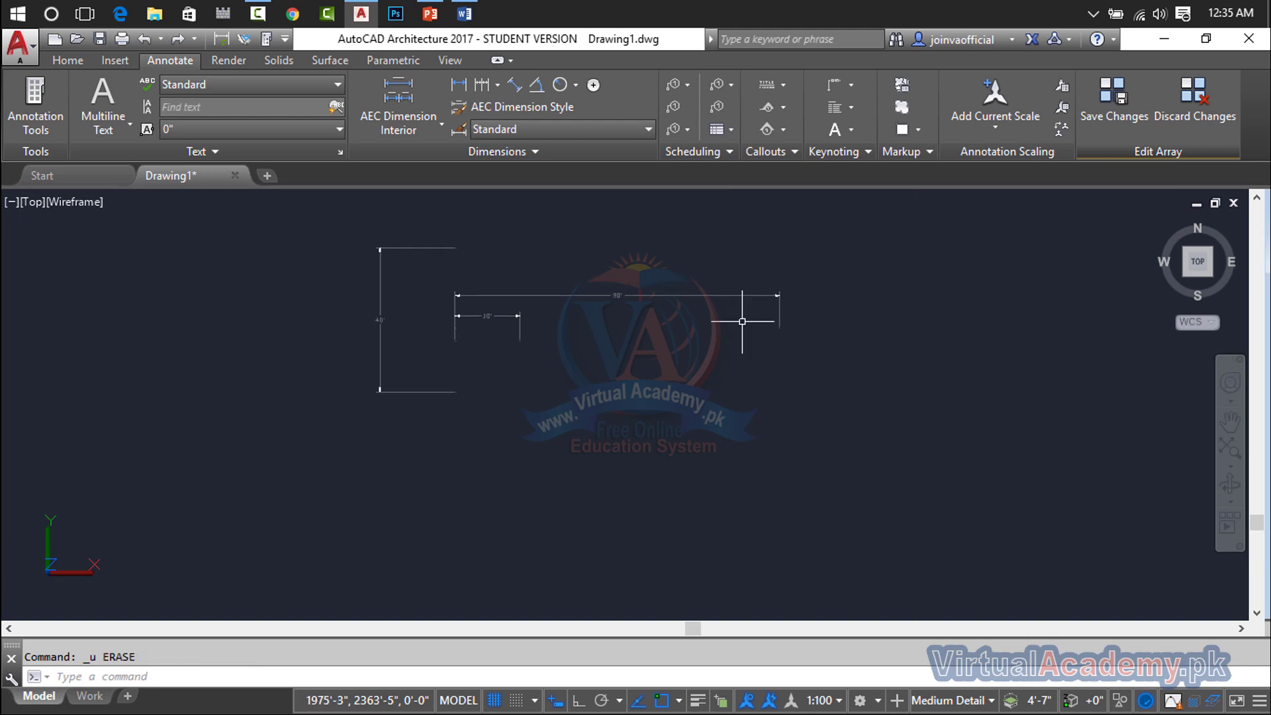
key(ctrl+z)
key(ctrl+z)
key(ctrl+z)
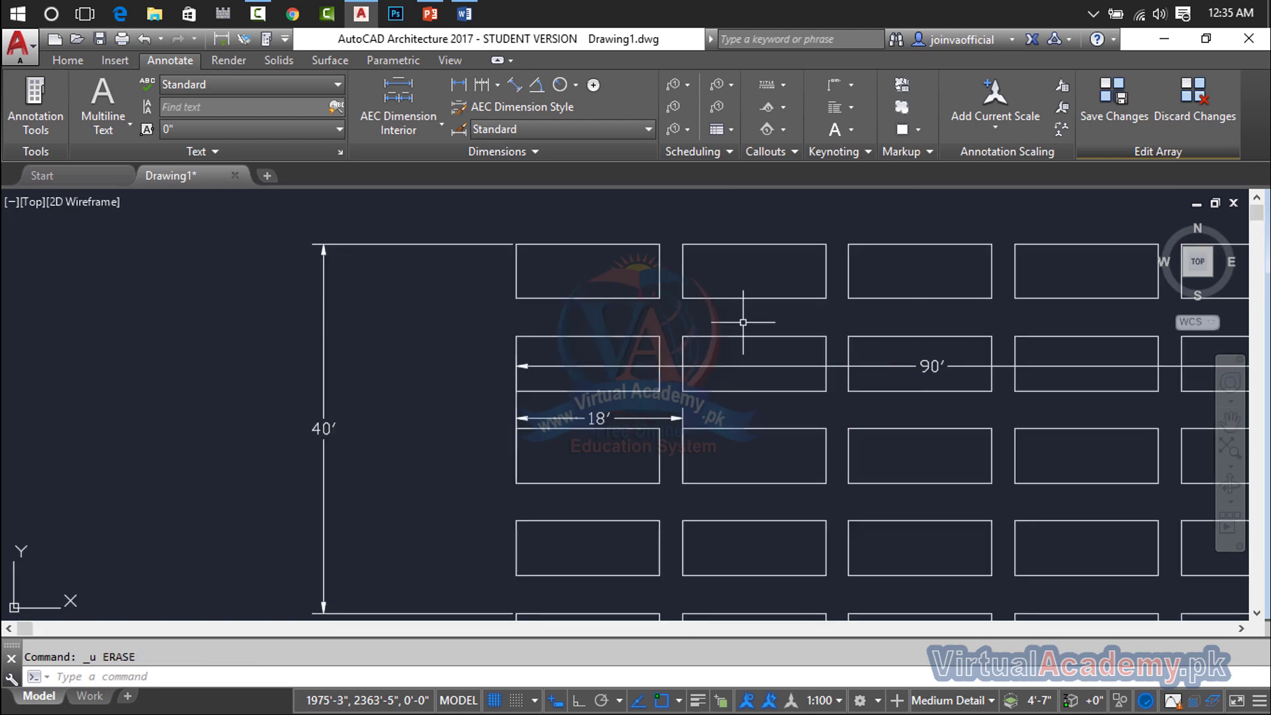
Step: Erase the whole rectangular array together with its three dimensions using a crossing window
scroll(740, 327, down, 3)
scroll(896, 259, up, 2)
click(1024, 287)
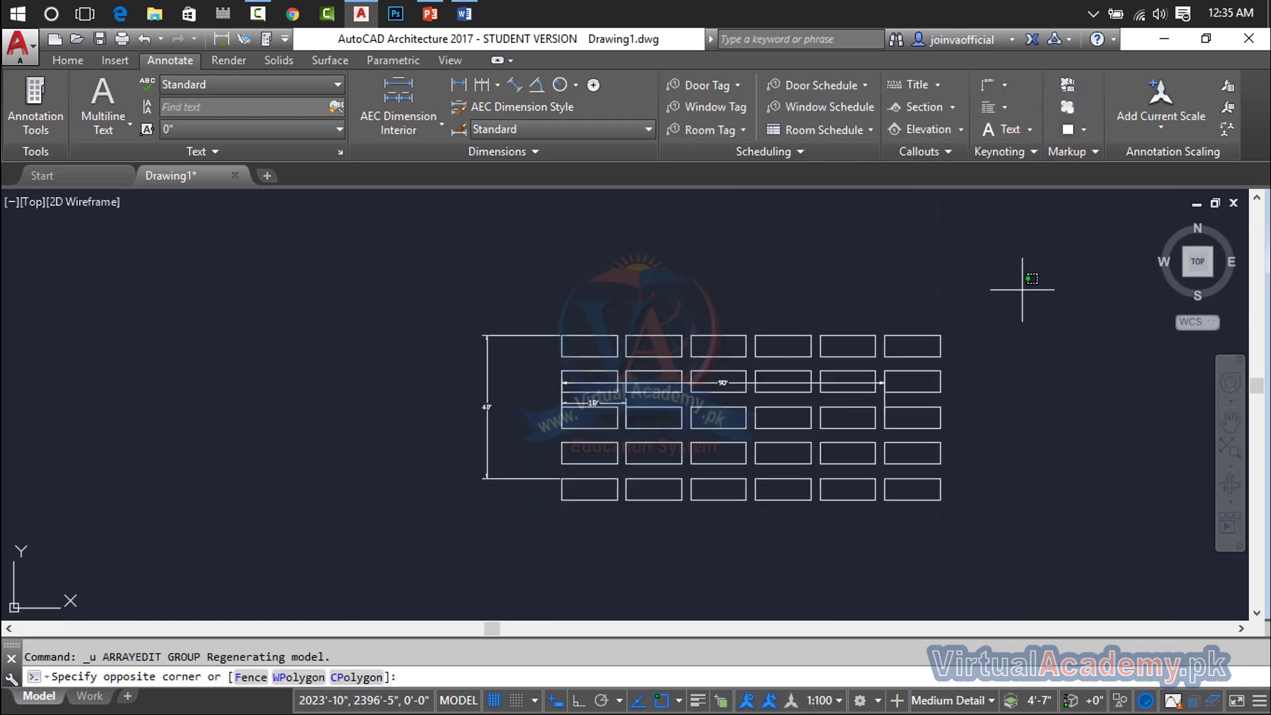
click(407, 593)
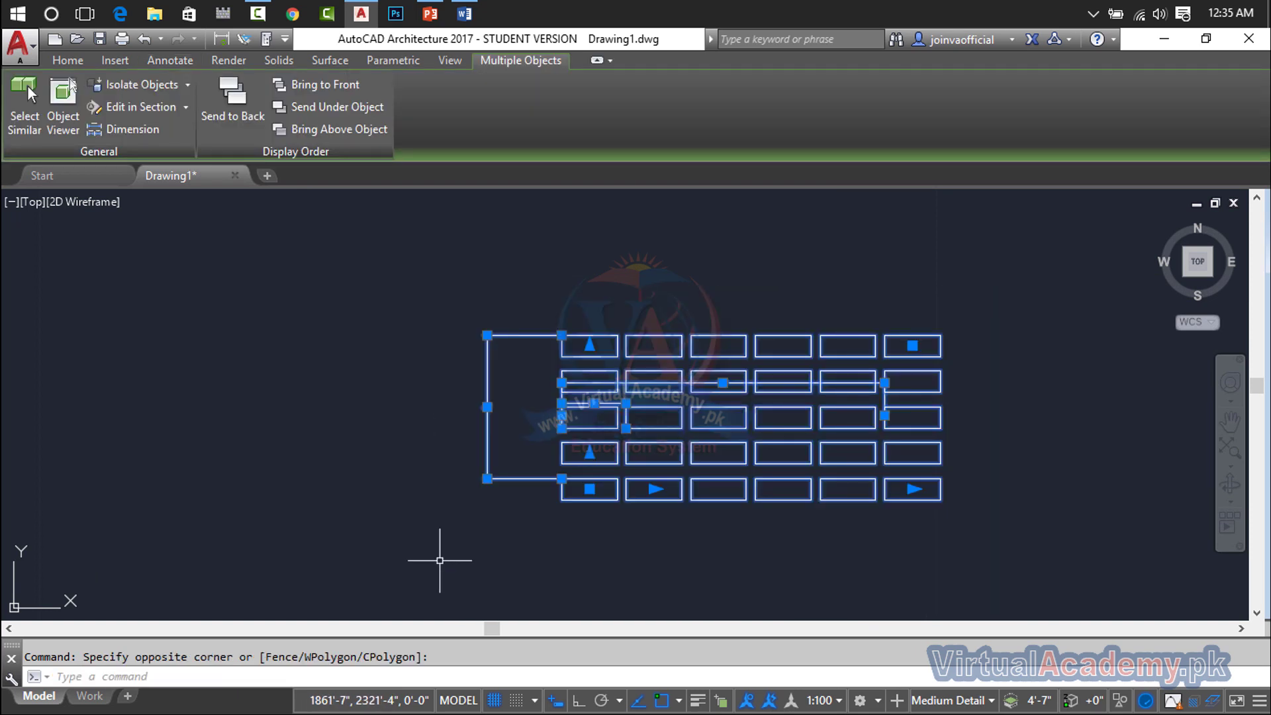
key(Delete)
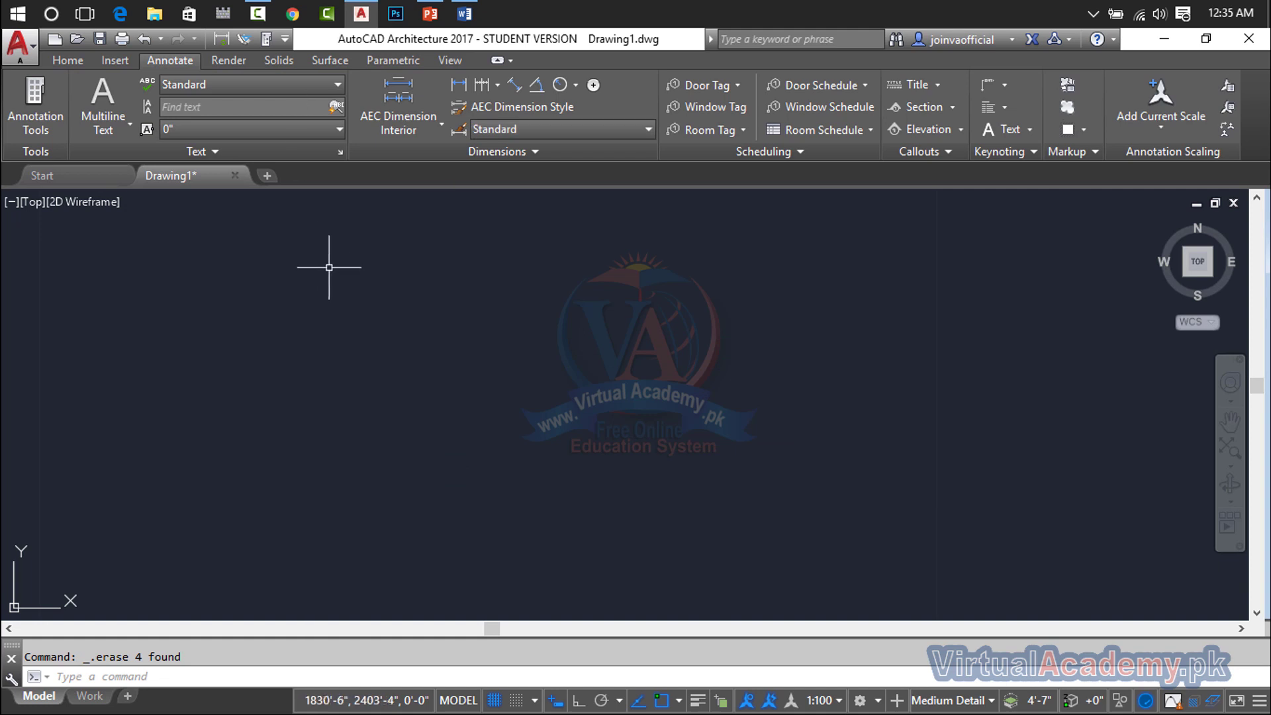
Step: Draw a large circle with a radius of about 77'-10" in the empty drawing
click(68, 60)
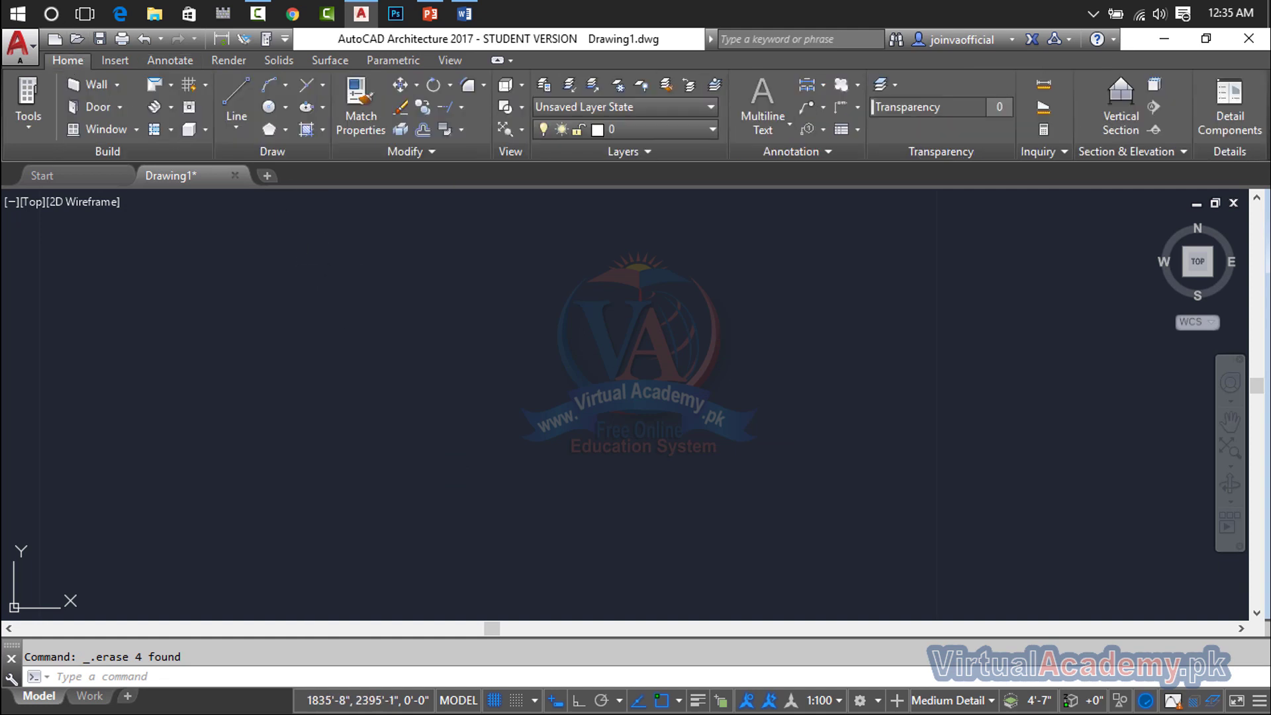
key(Escape)
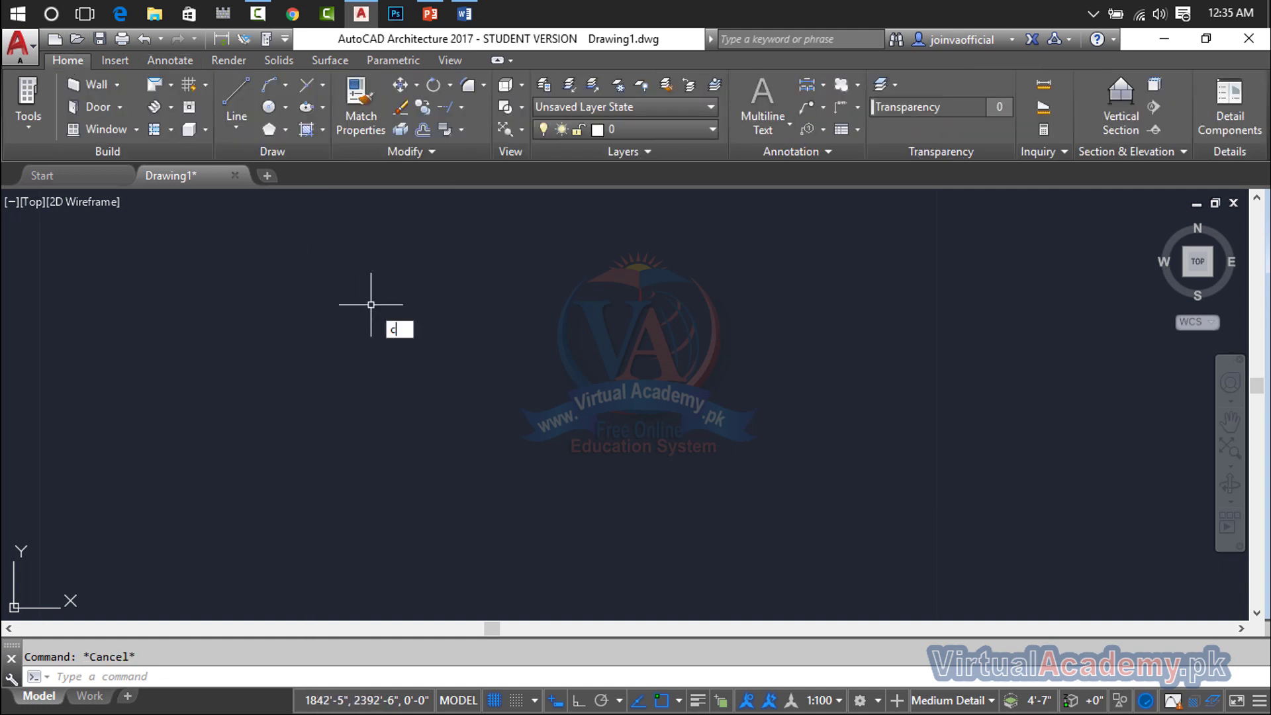
key(Return)
click(472, 352)
middle_drag(537, 352, 652, 396)
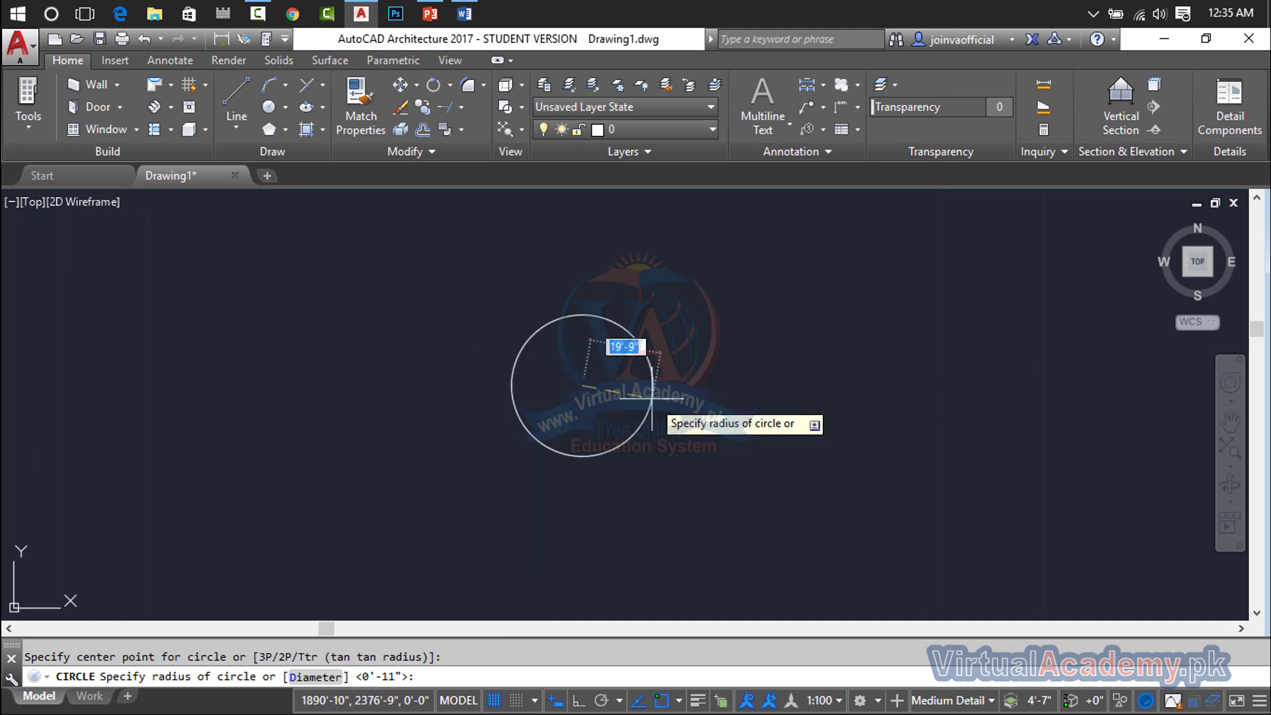
middle_drag(800, 404, 692, 419)
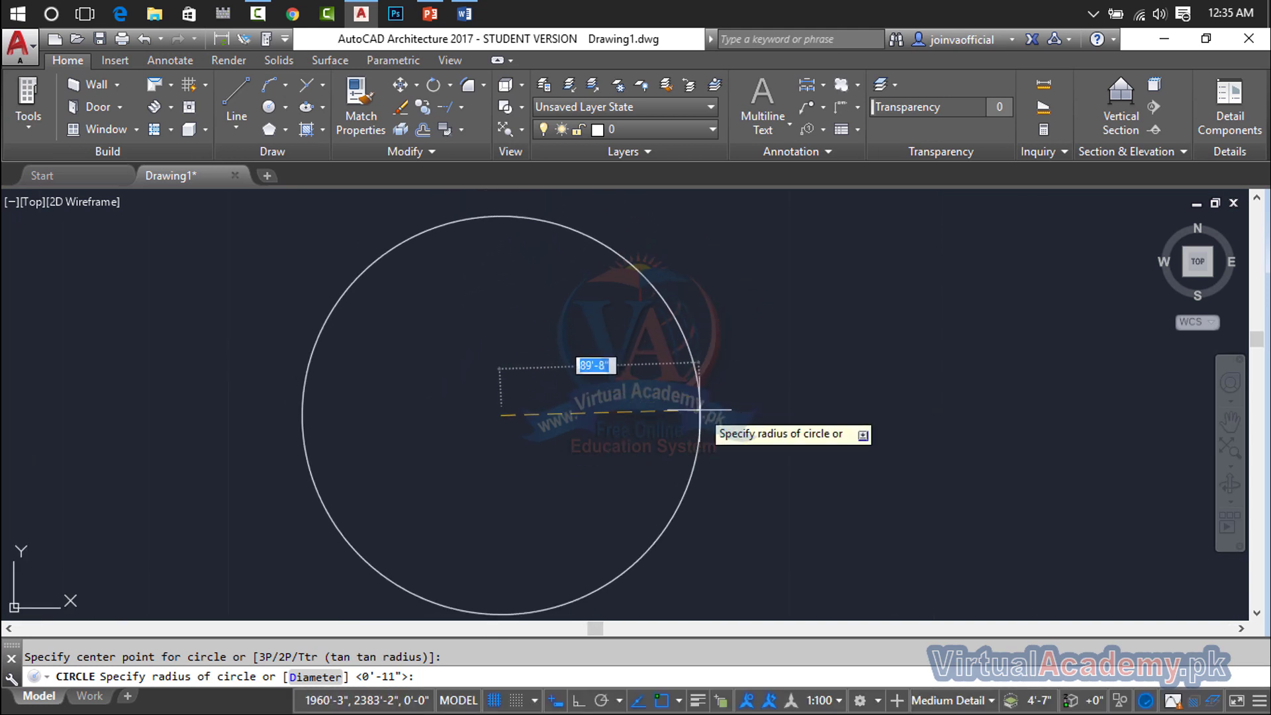
click(675, 415)
middle_drag(643, 413, 692, 368)
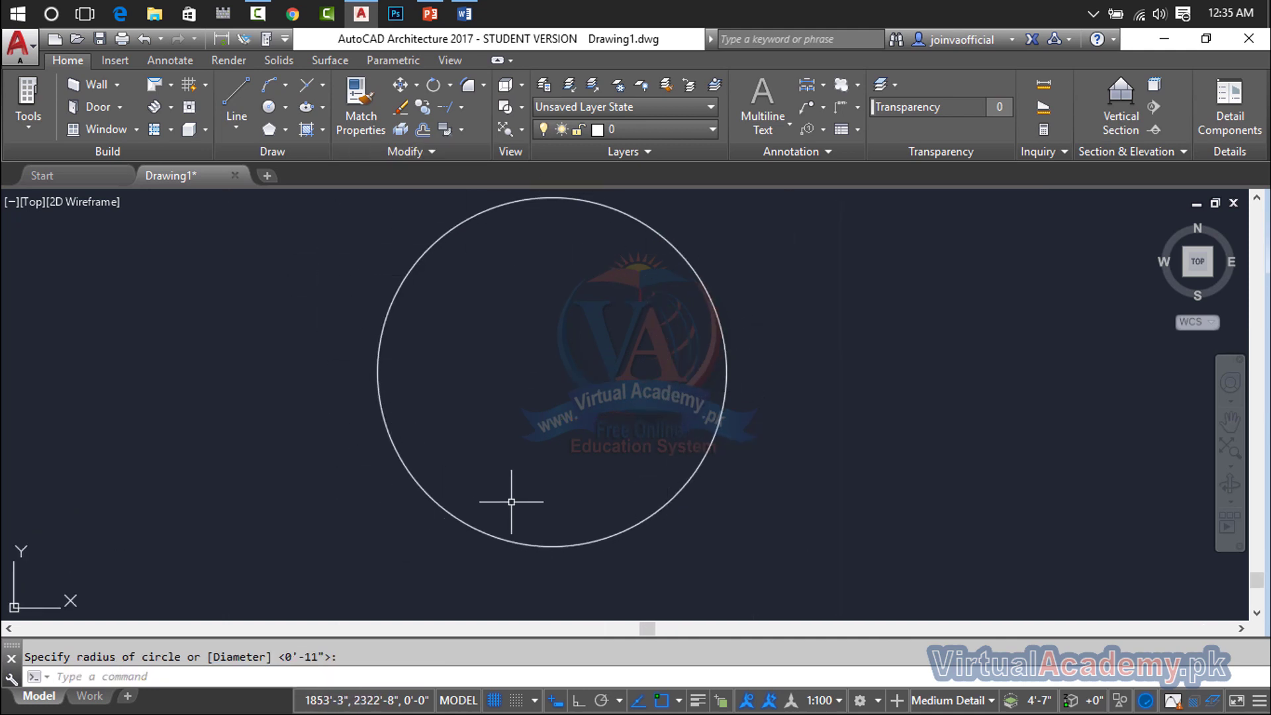
Step: Draw a small circle centred on the large circle's circumference, slightly above its rightmost point
middle_drag(693, 327, 619, 363)
scroll(620, 364, up, 2)
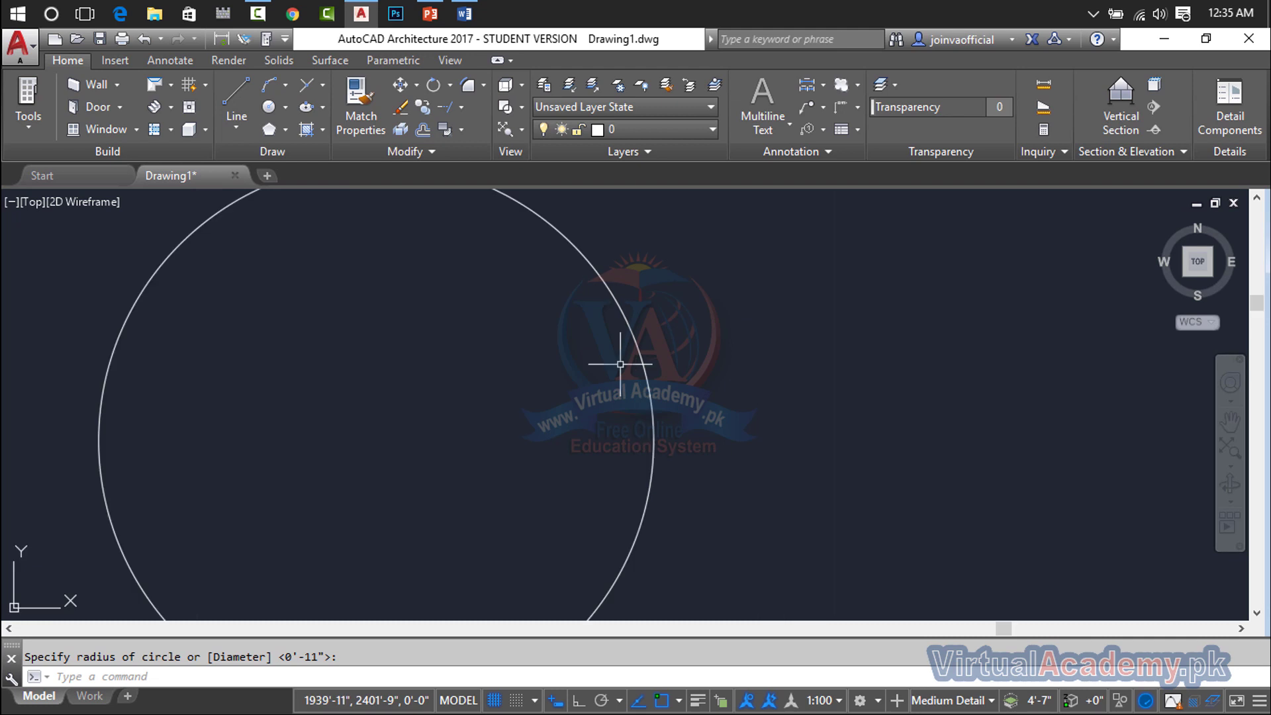
key(Return)
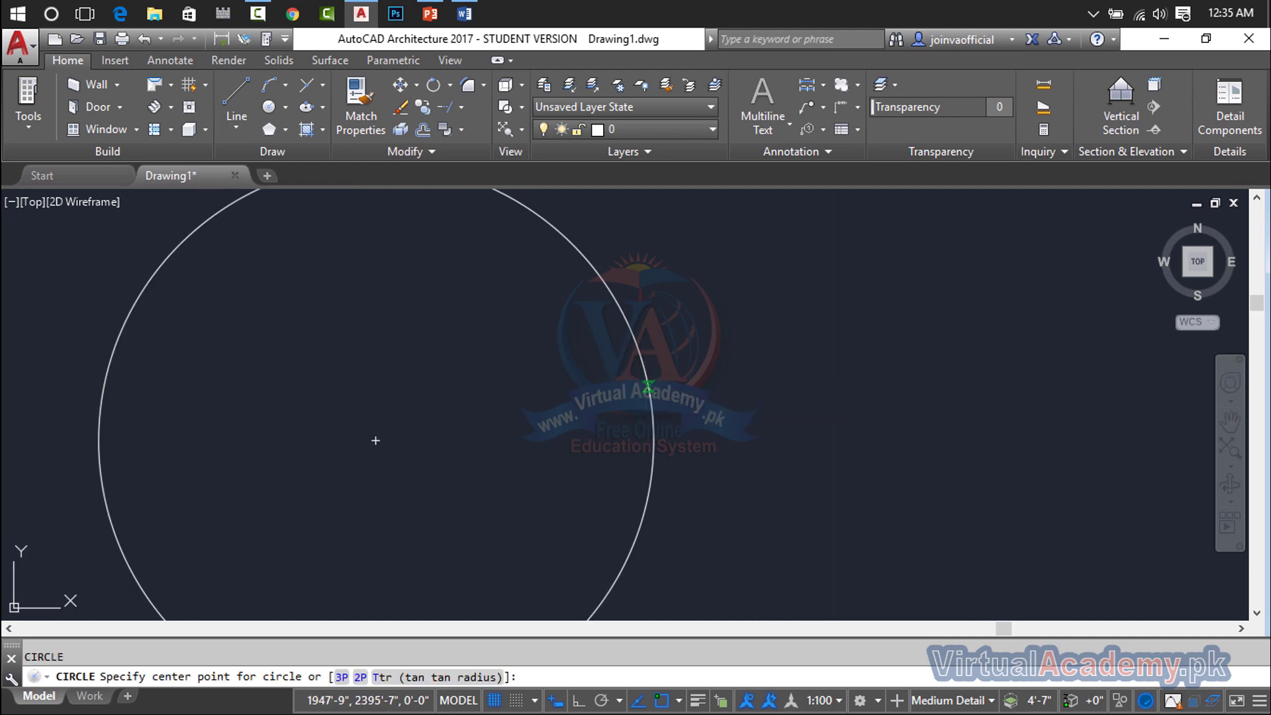
click(648, 386)
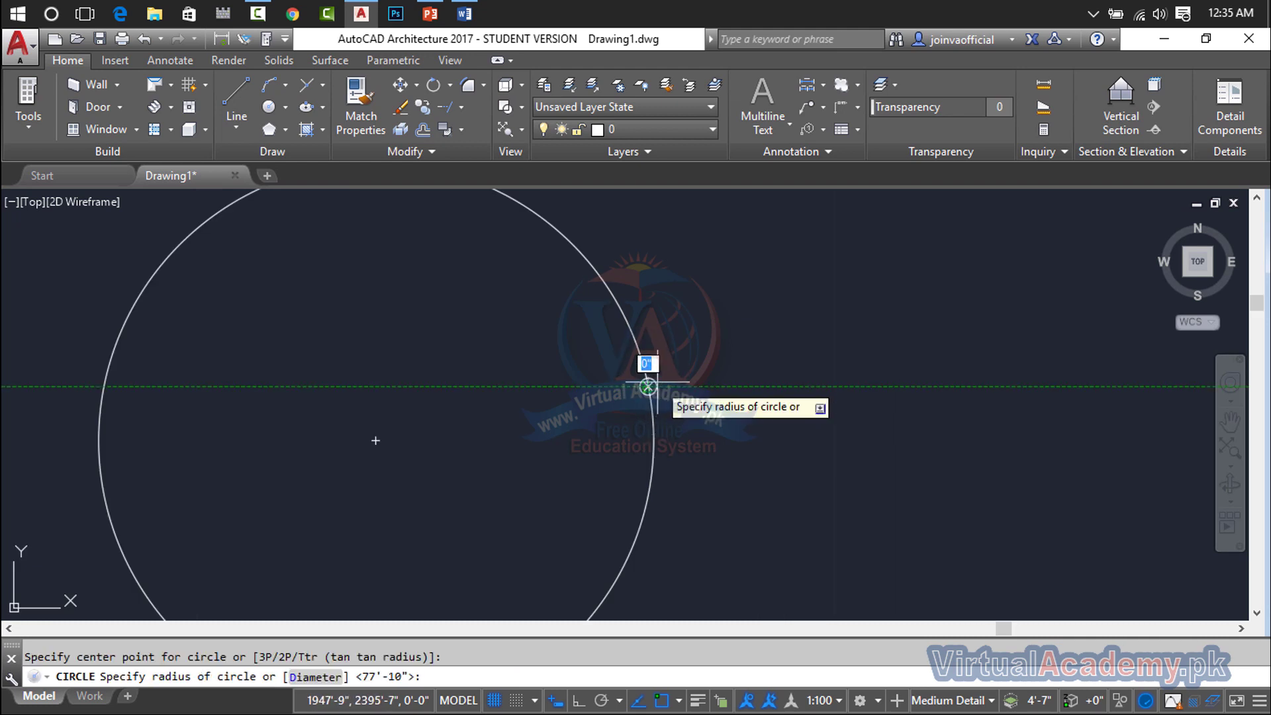
click(658, 369)
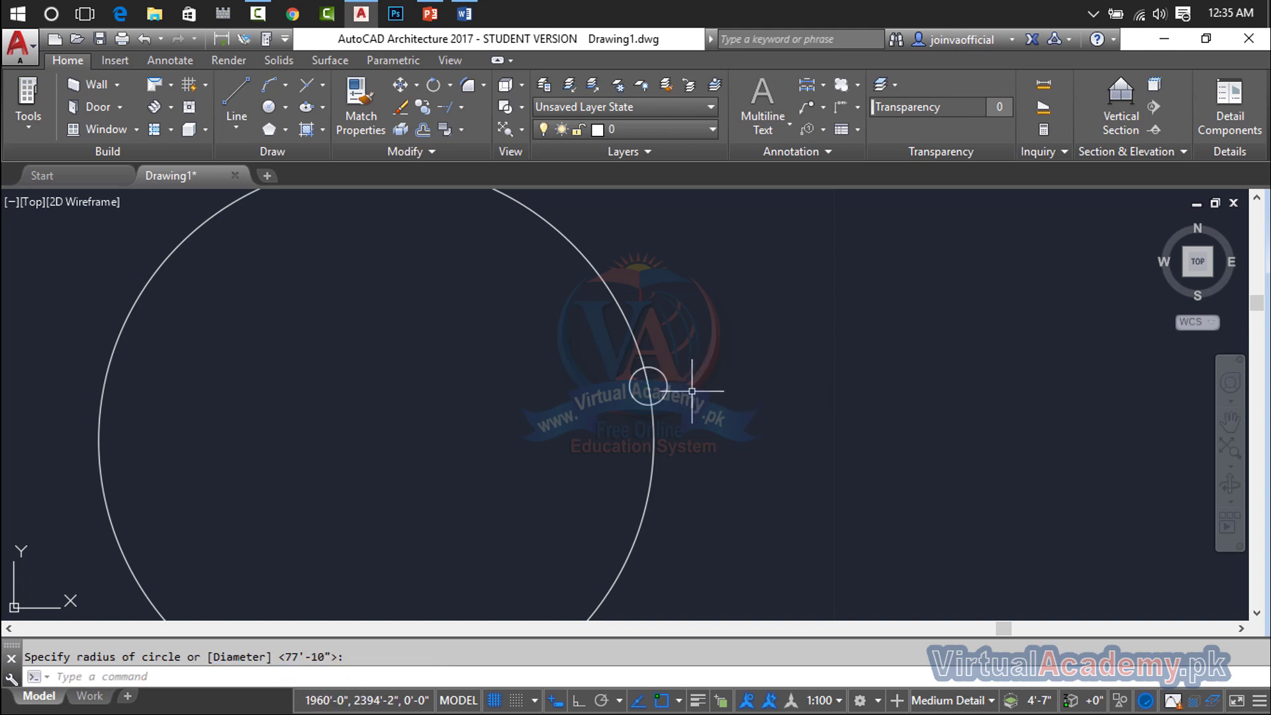
Step: Create a polar array of the small circle, using the large circle's centre as the array's centre point
key(Escape)
middle_drag(685, 390, 729, 379)
scroll(750, 381, down, 2)
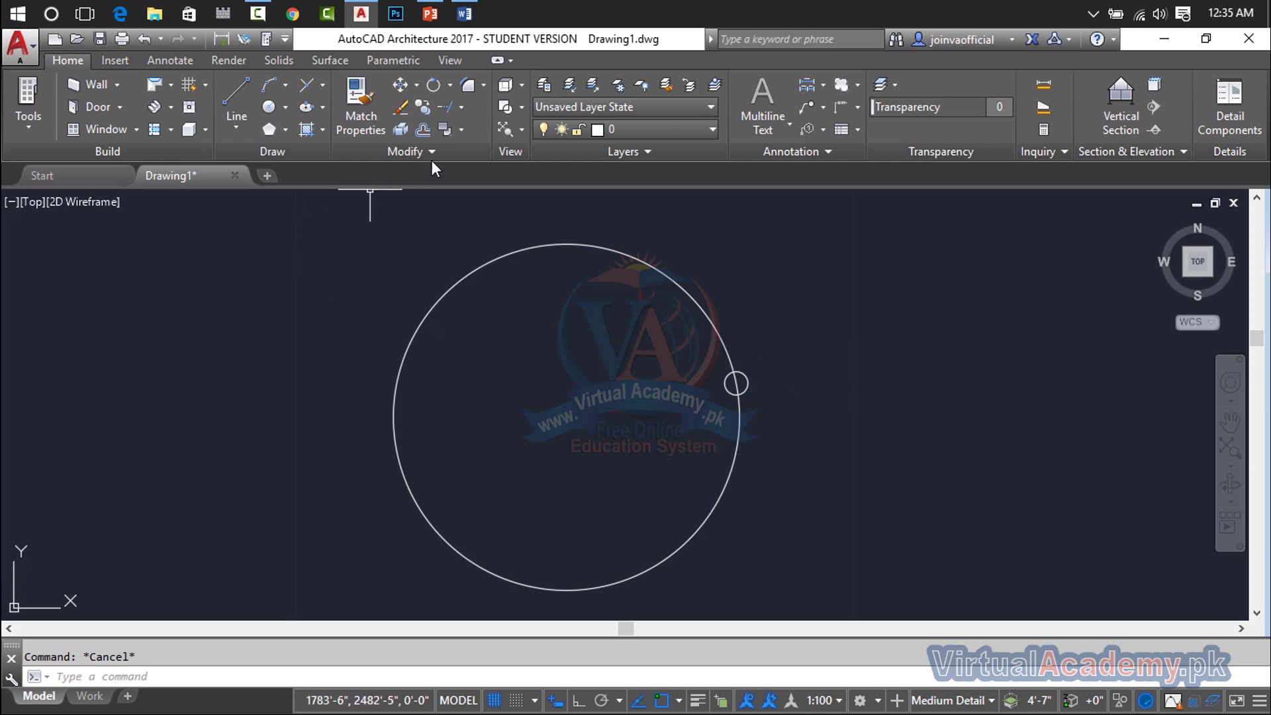
click(452, 153)
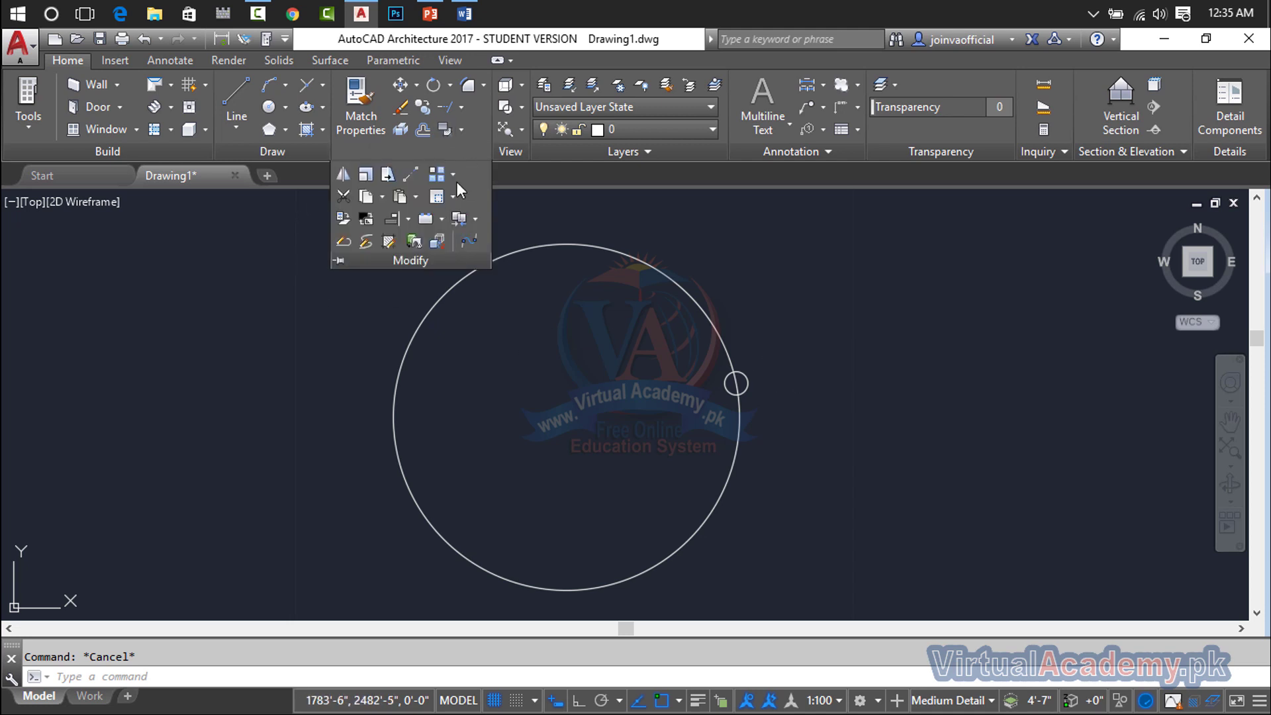
click(456, 178)
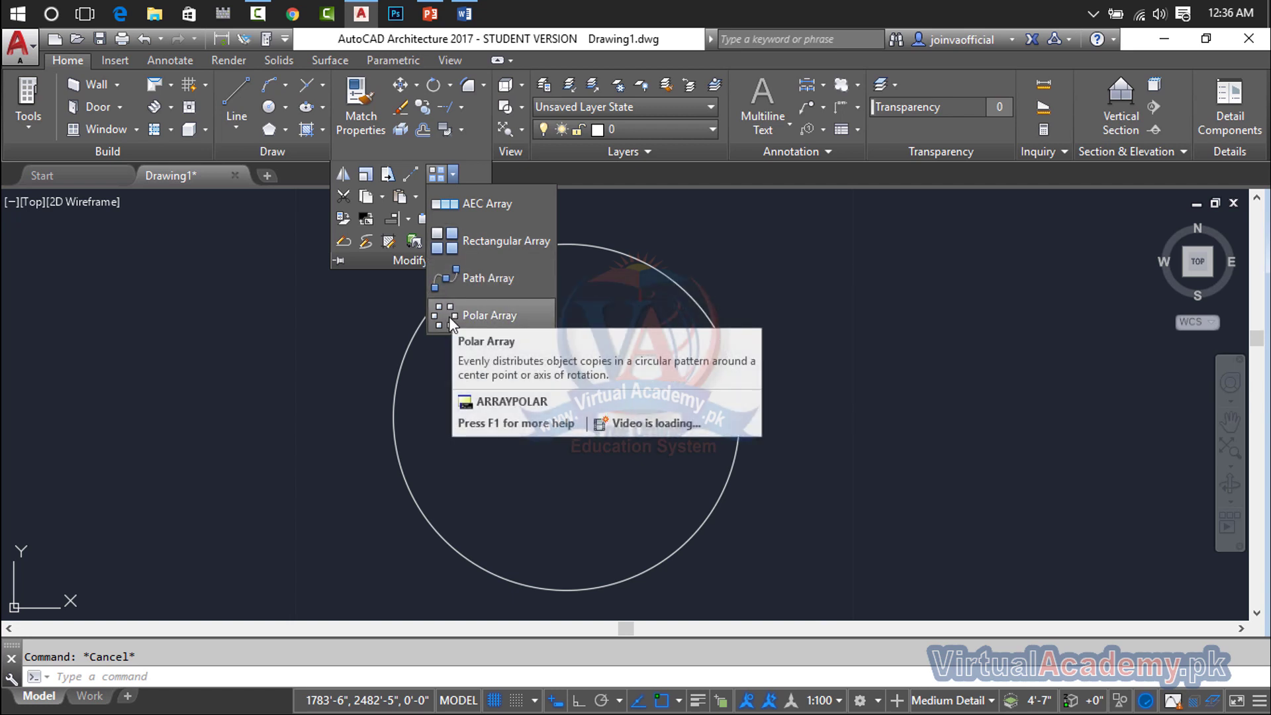
click(468, 318)
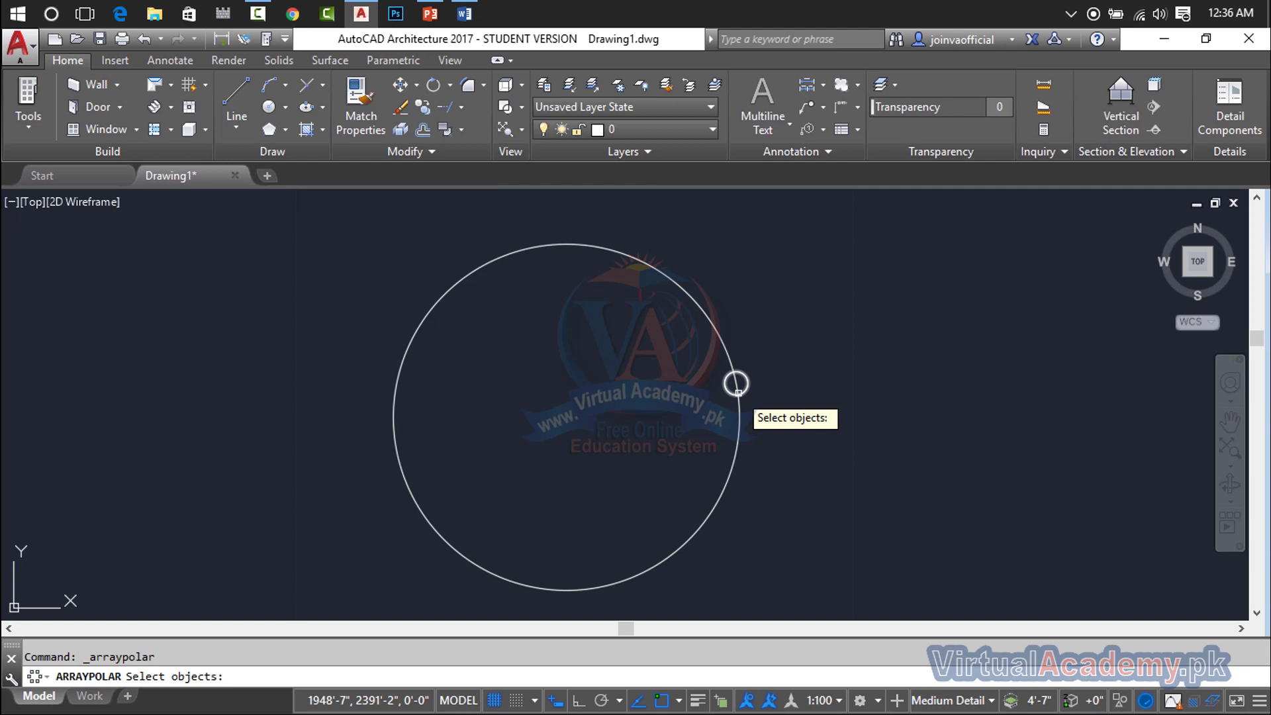
click(736, 383)
key(Return)
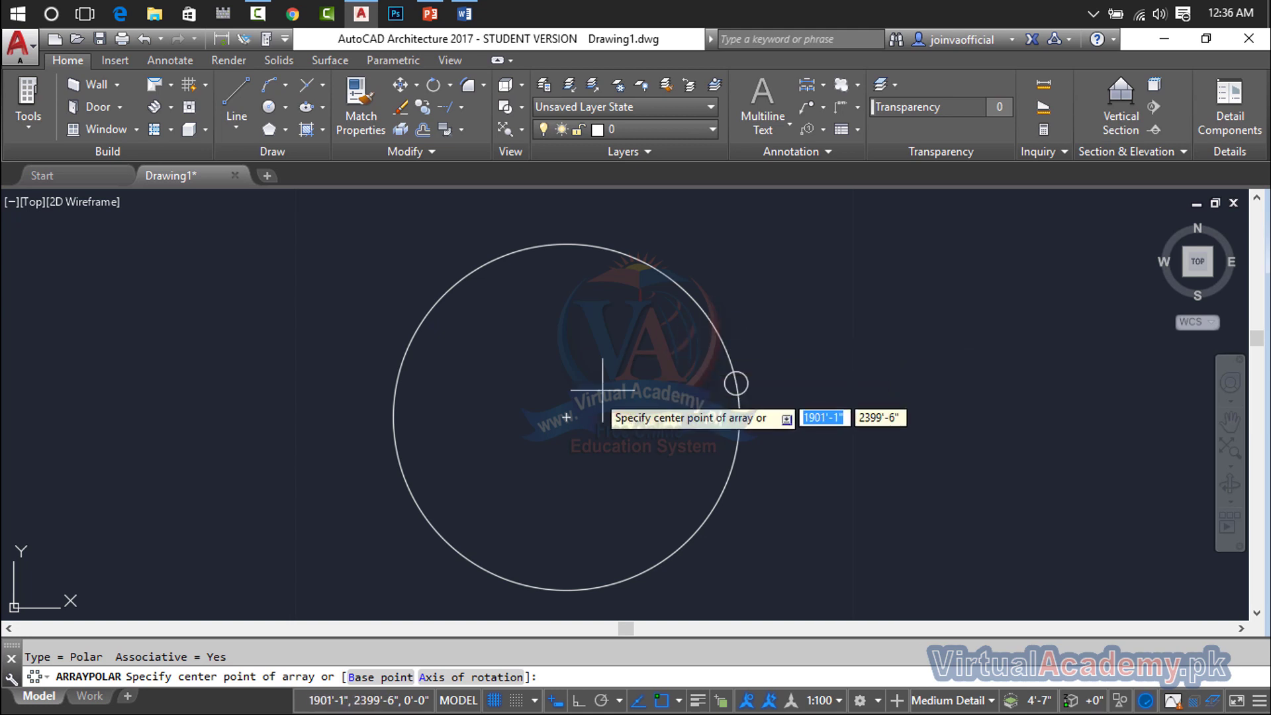
click(567, 417)
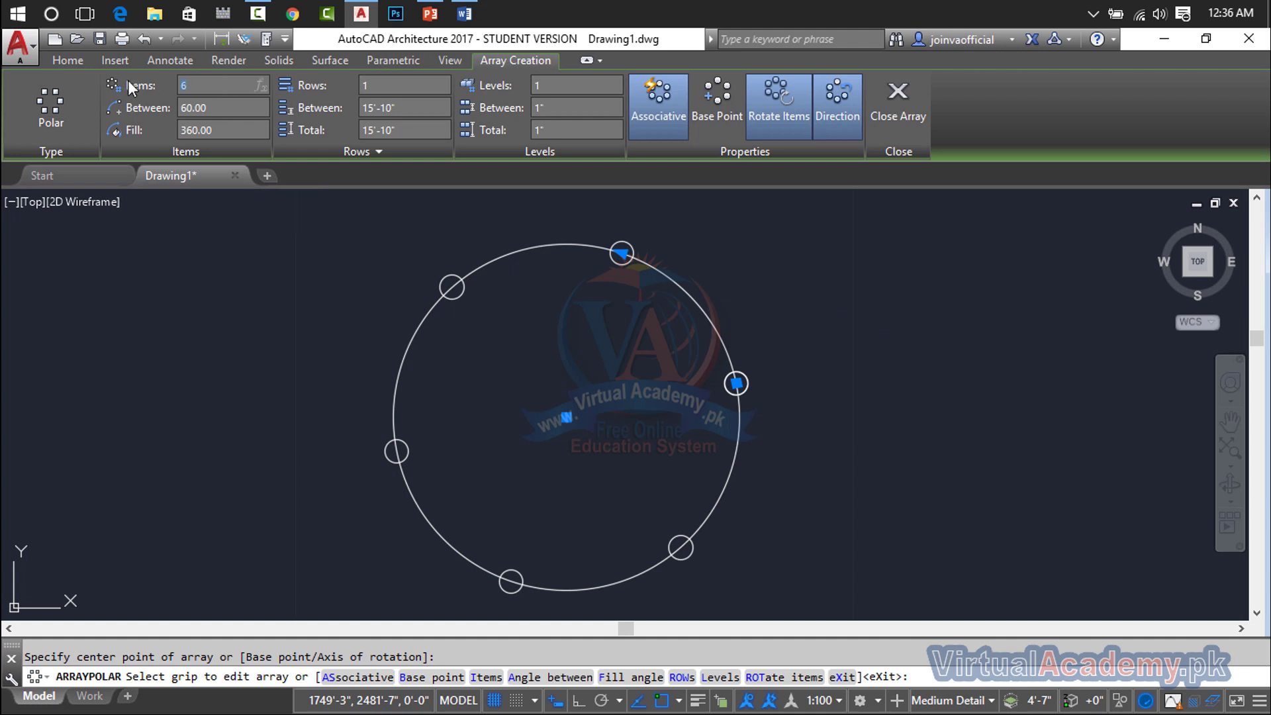
Step: Set the polar array to 15 items with a fill angle of 270 degrees
text(15)
key(Return)
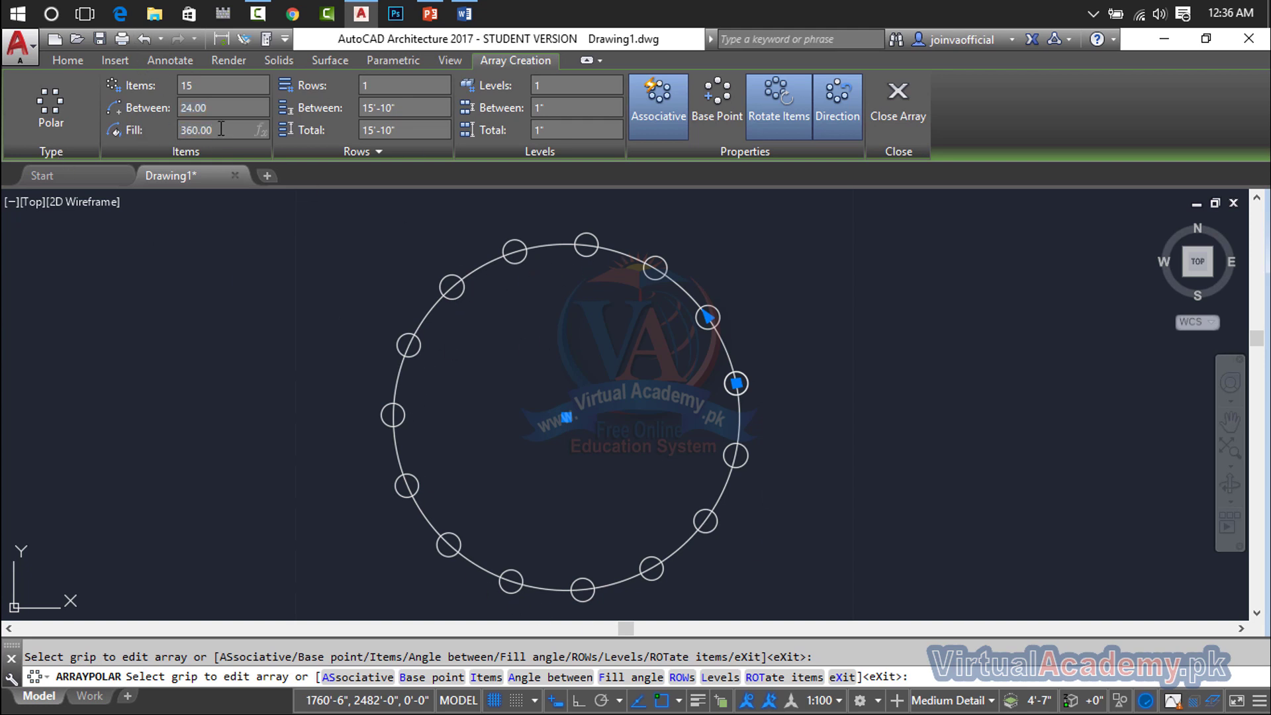
text(270)
key(Return)
Step: Try a fill angle of 90 degrees on the polar array, and return it to 360 degrees with 24 degrees between items
click(225, 102)
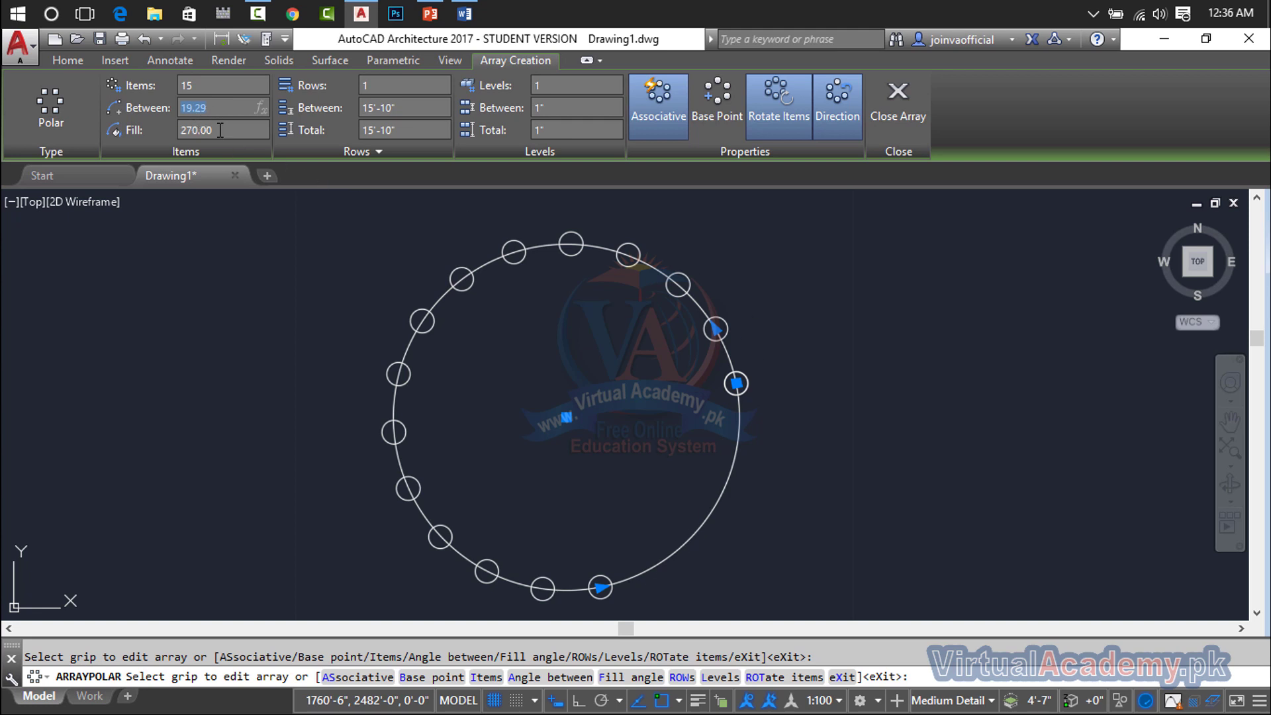
text(90)
key(Return)
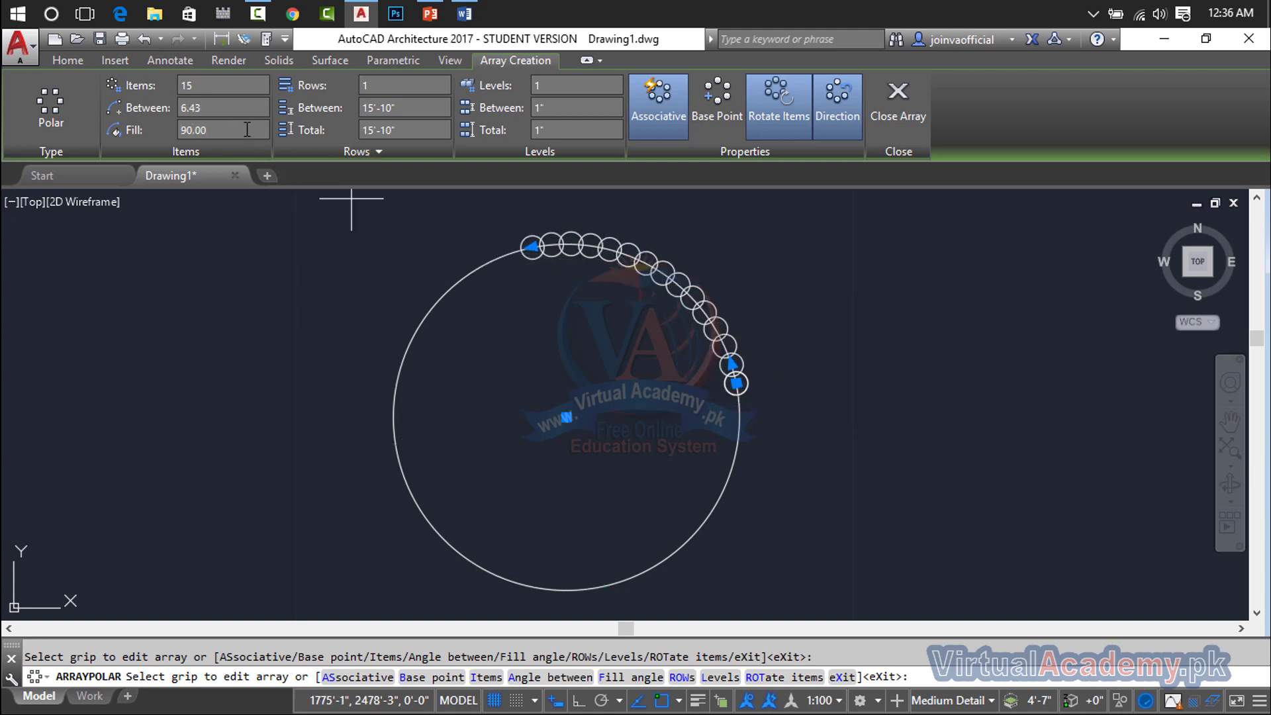
text(360)
text(24)
key(Return)
Step: Set the angle between the polar array's items to 20 degrees
click(213, 108)
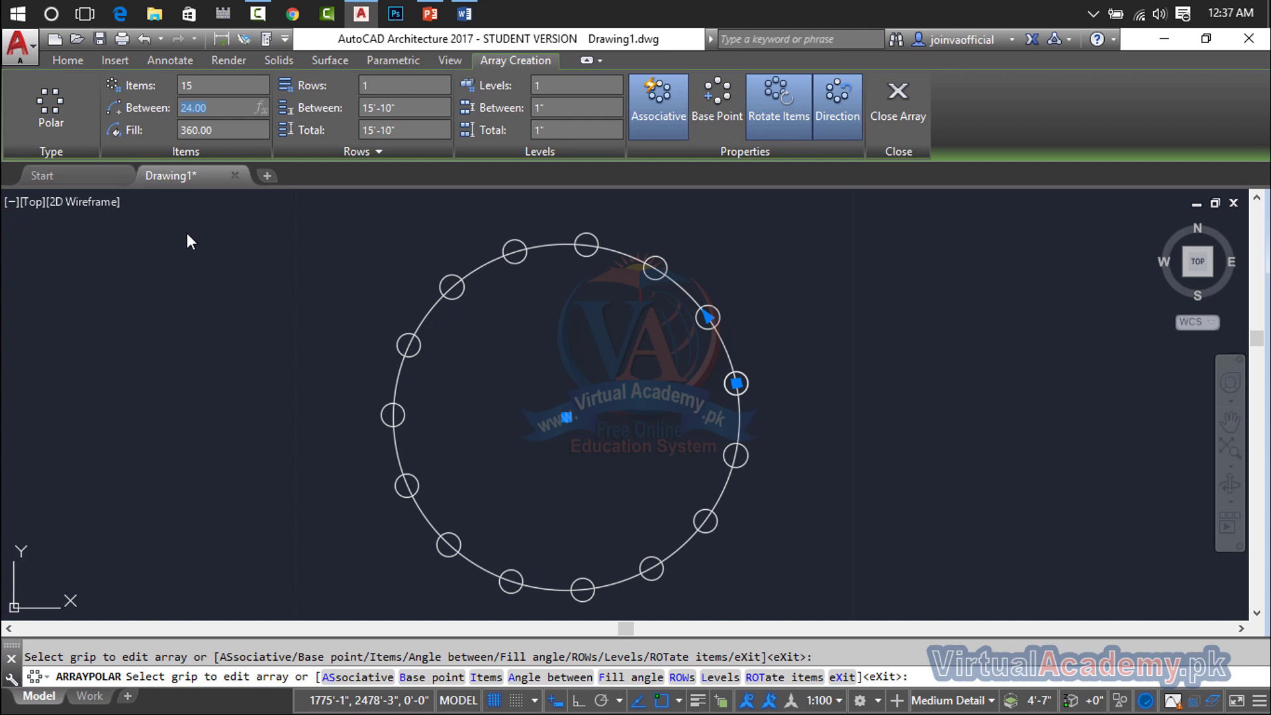
text(20)
key(Return)
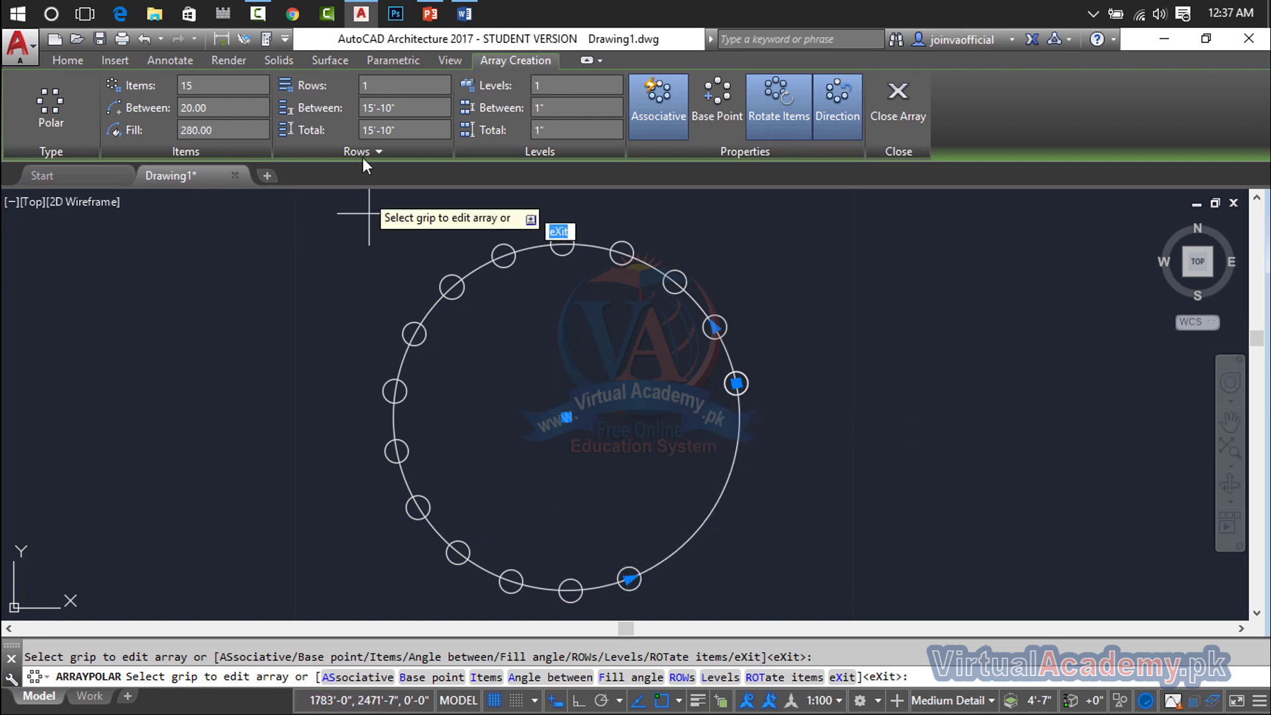
Step: Set the polar array to 20 items with an angle of 18 degrees between them
click(187, 86)
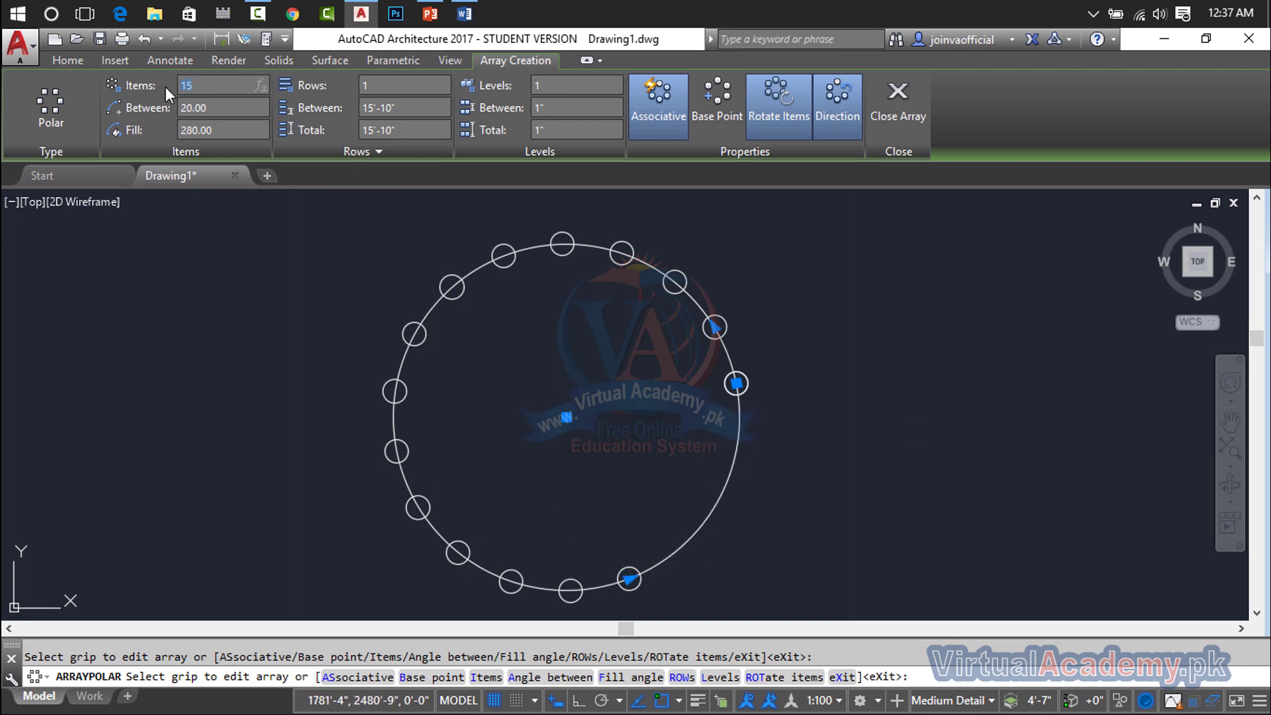
text(20)
key(Return)
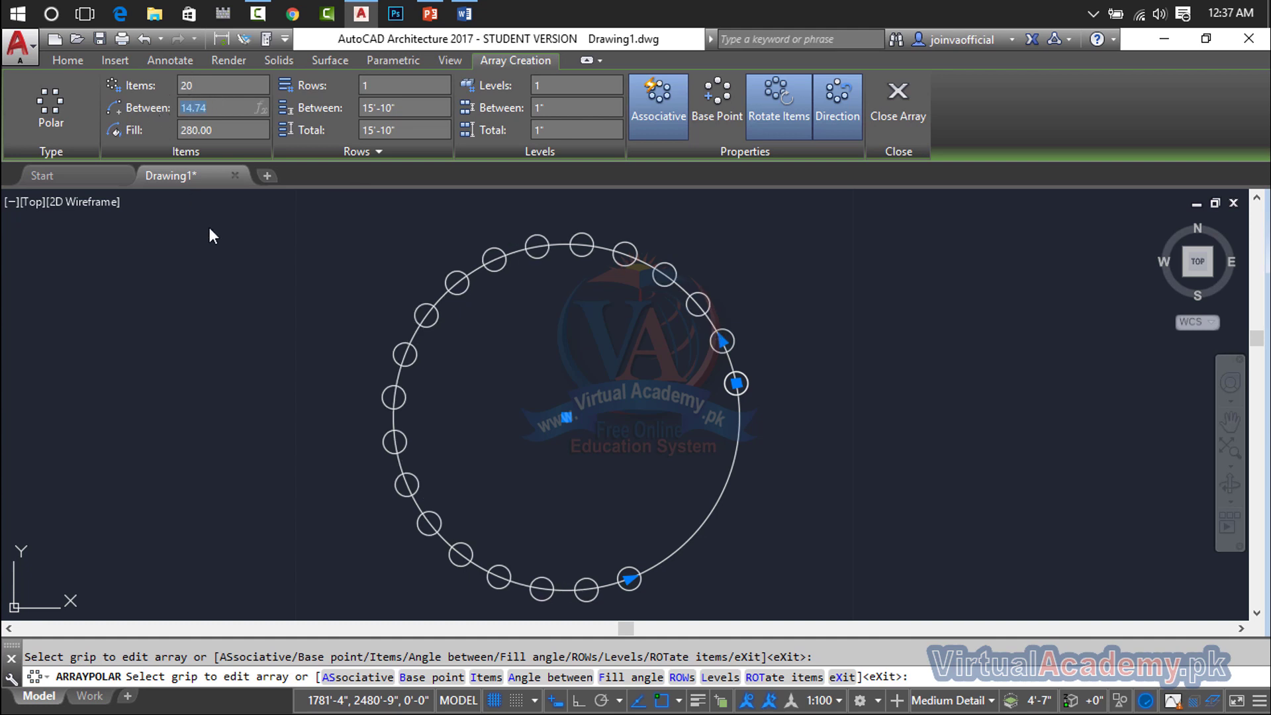
text(18)
key(Return)
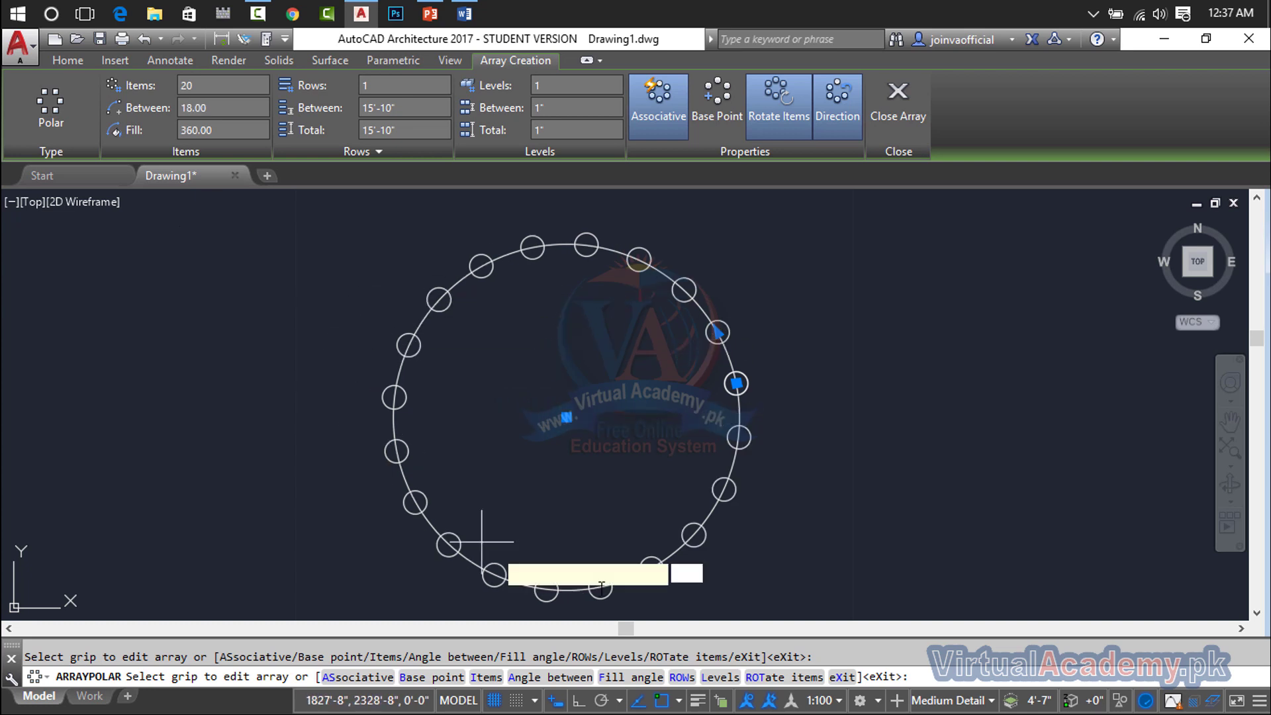
click(235, 114)
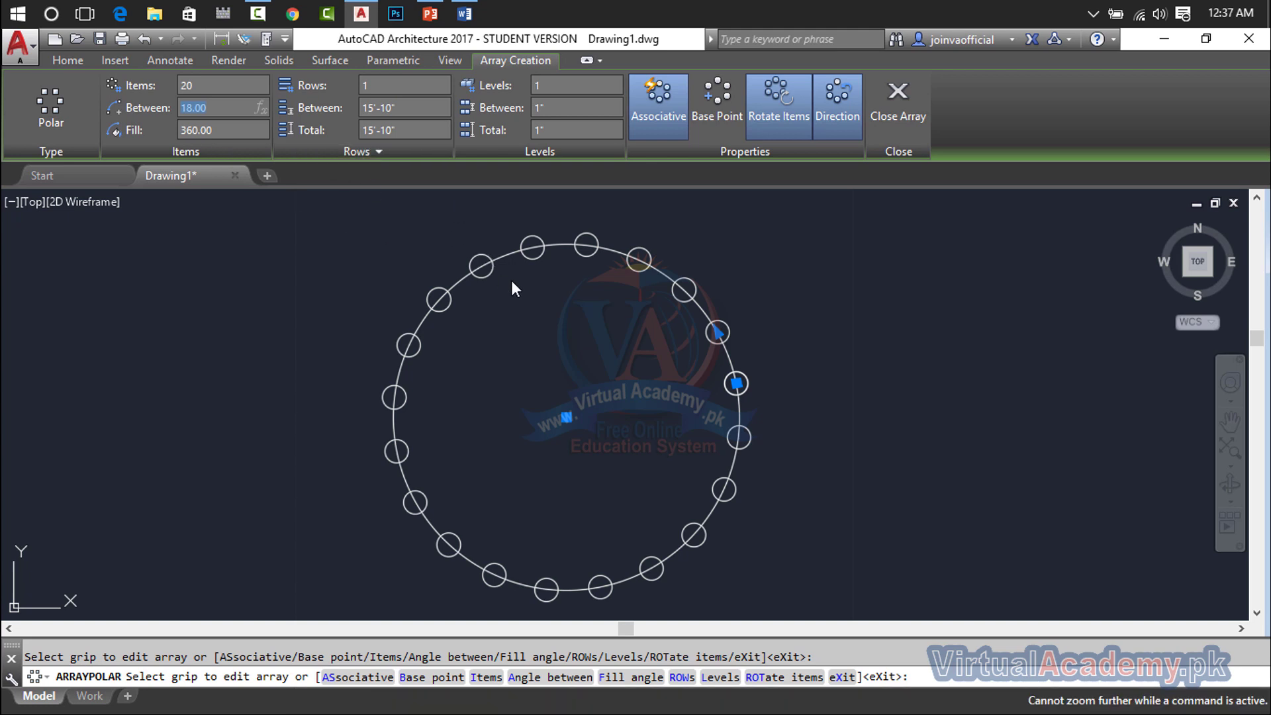
Step: Try two rows in the polar array, and set the row count to 3
middle_drag(511, 280, 482, 343)
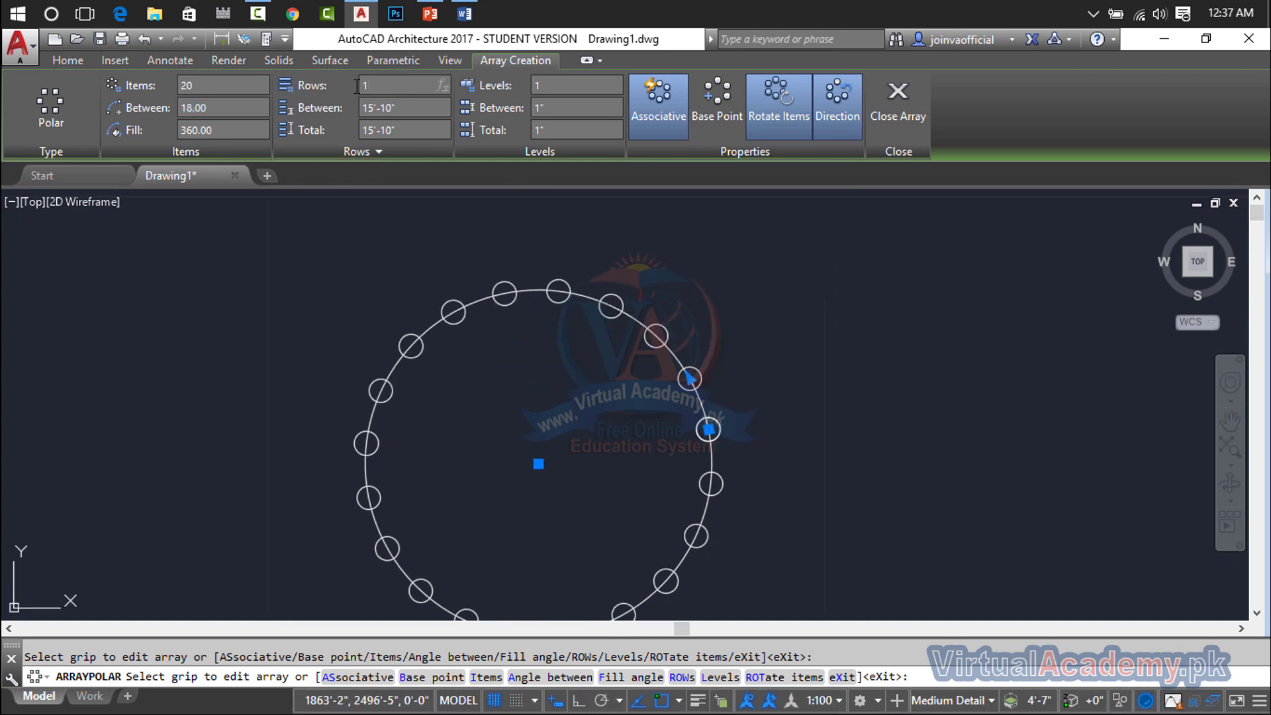
text(2)
key(Return)
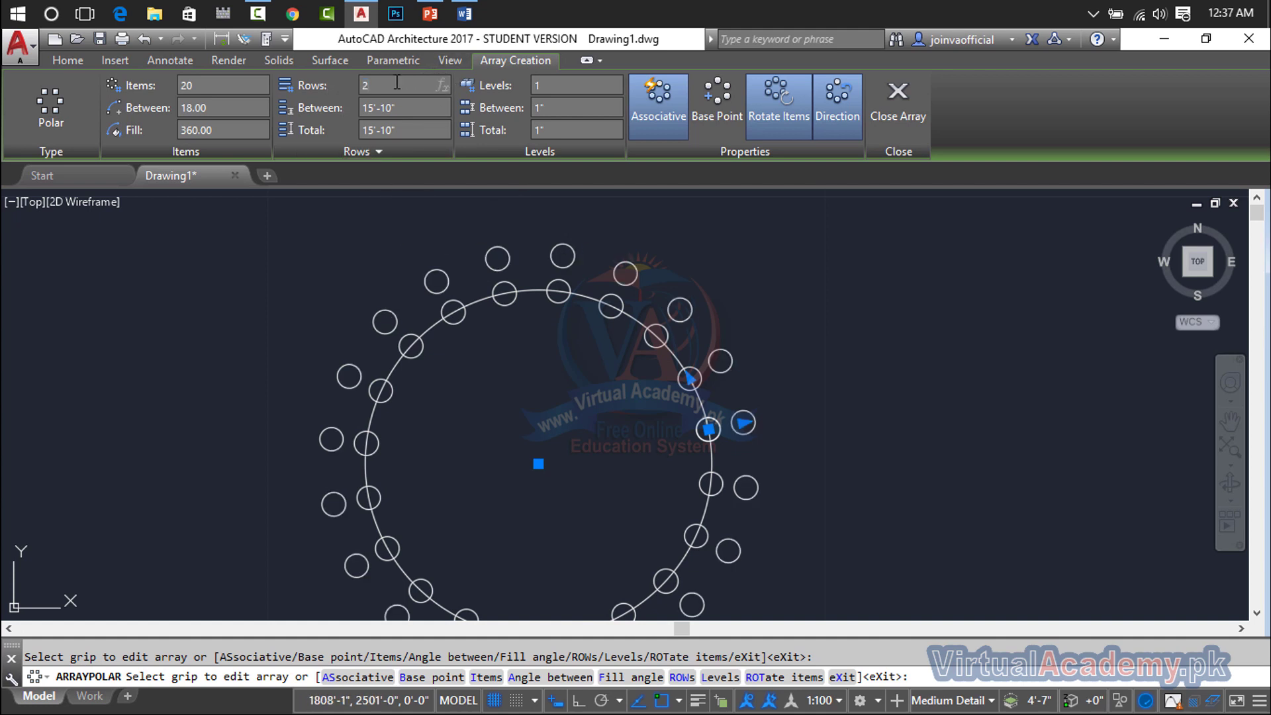
click(360, 82)
text(3)
key(Return)
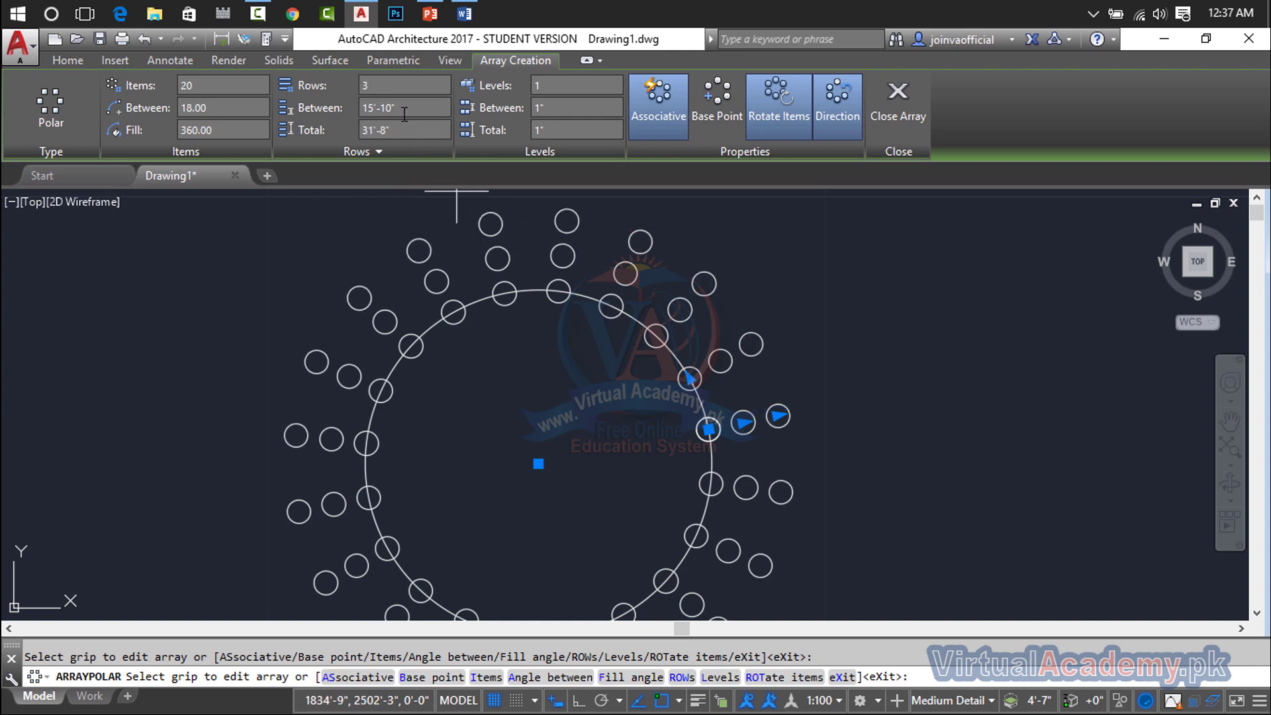
Step: Try a row spacing of 20 inches, and set the distance between the array's rows to 20 feet
click(383, 107)
text(20)
key(Return)
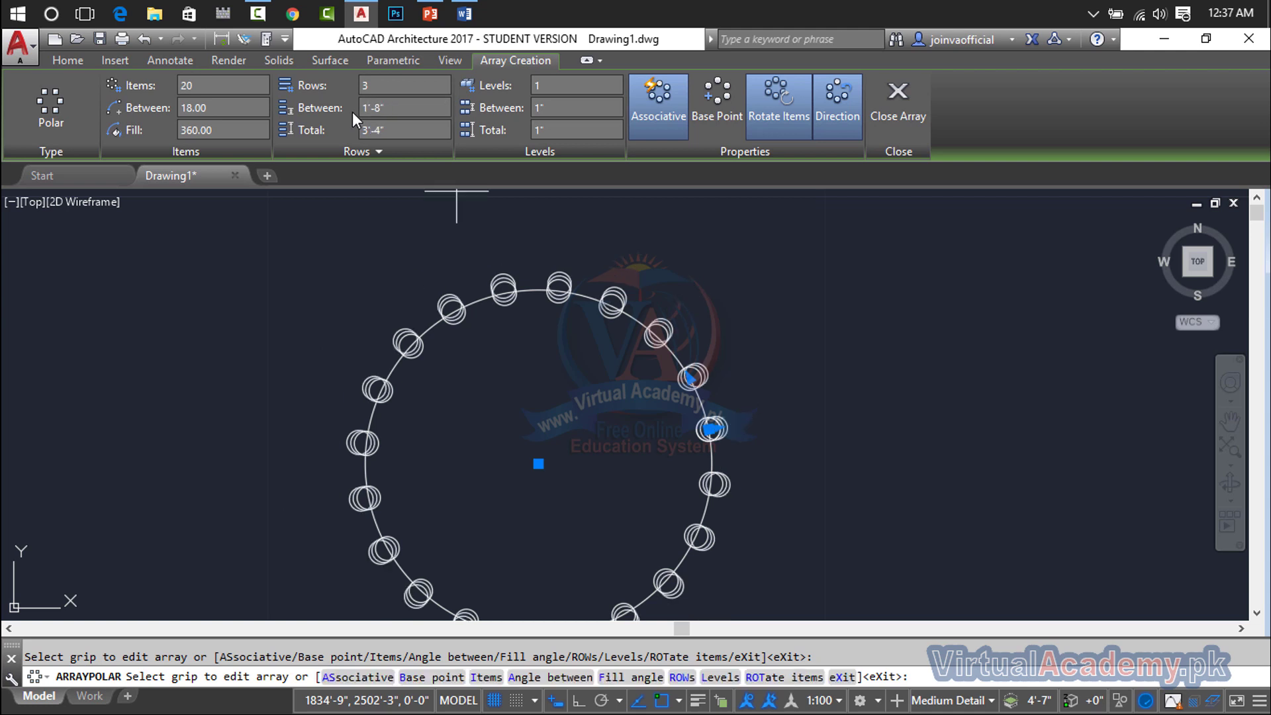
click(381, 107)
key(Return)
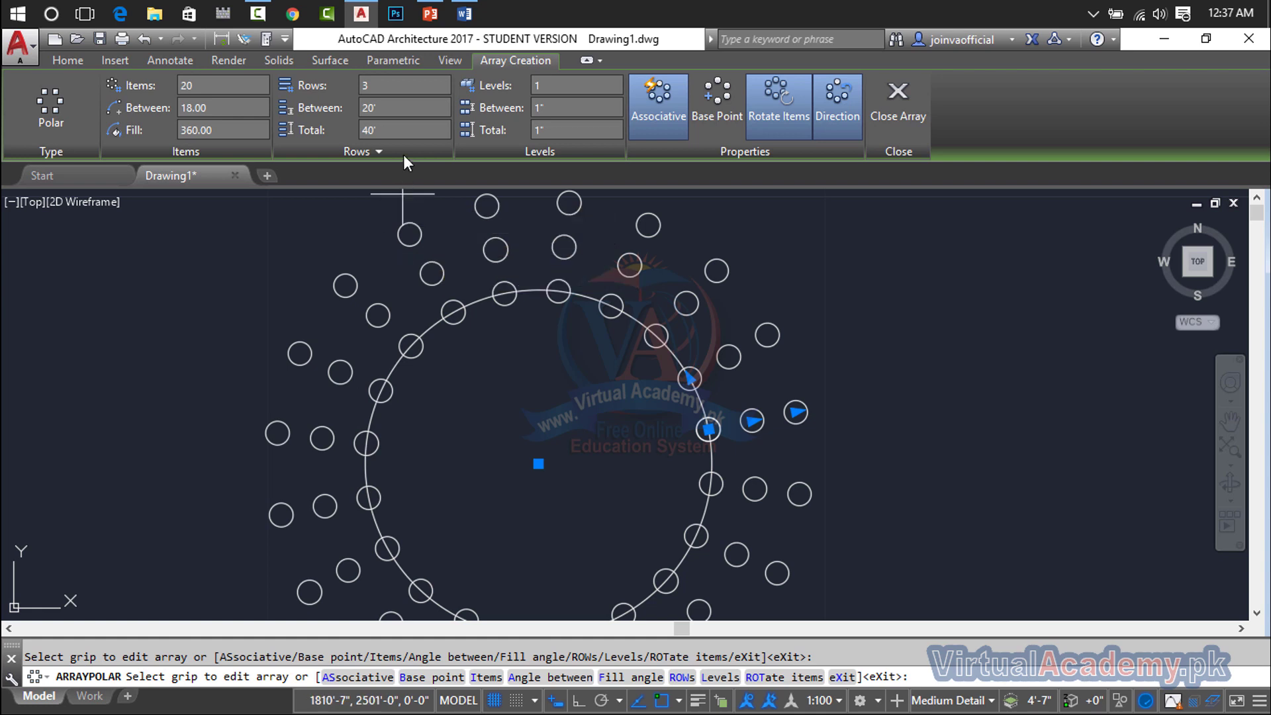
Step: Set the total distance between the array's first and last rows to 50 feet
click(388, 131)
text(50)
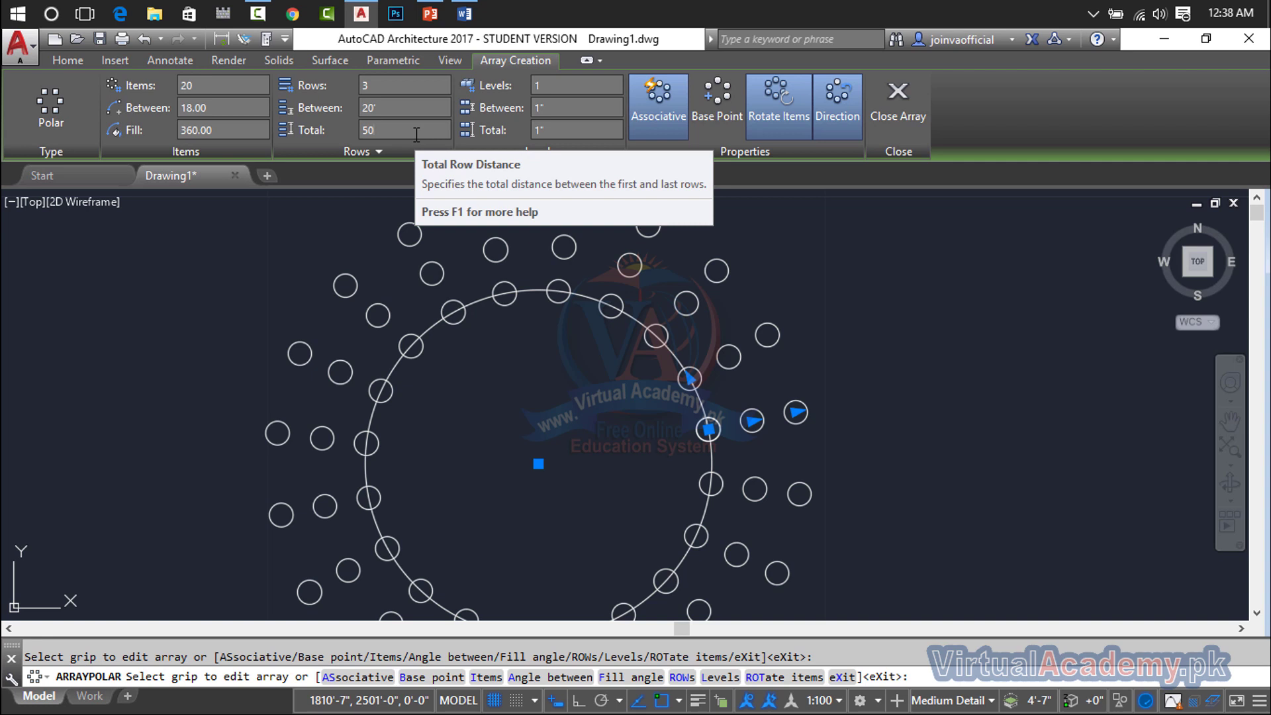
key(Return)
drag(415, 134, 354, 137)
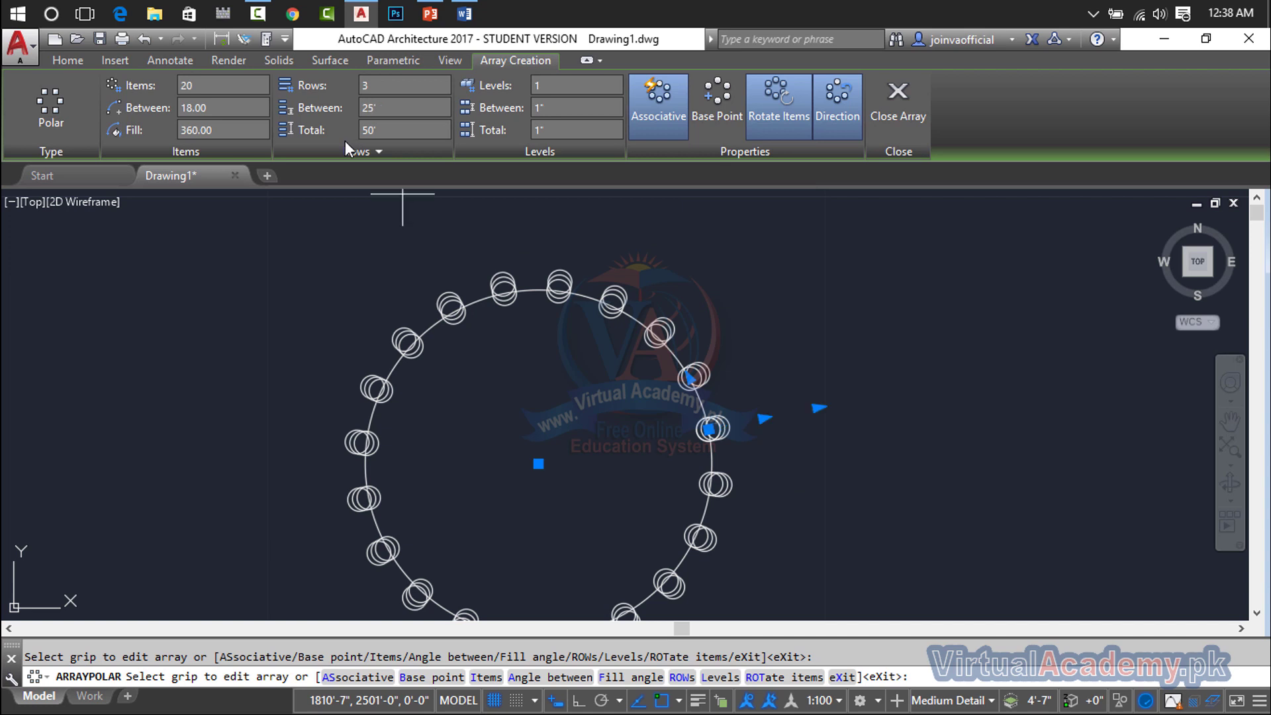
click(384, 107)
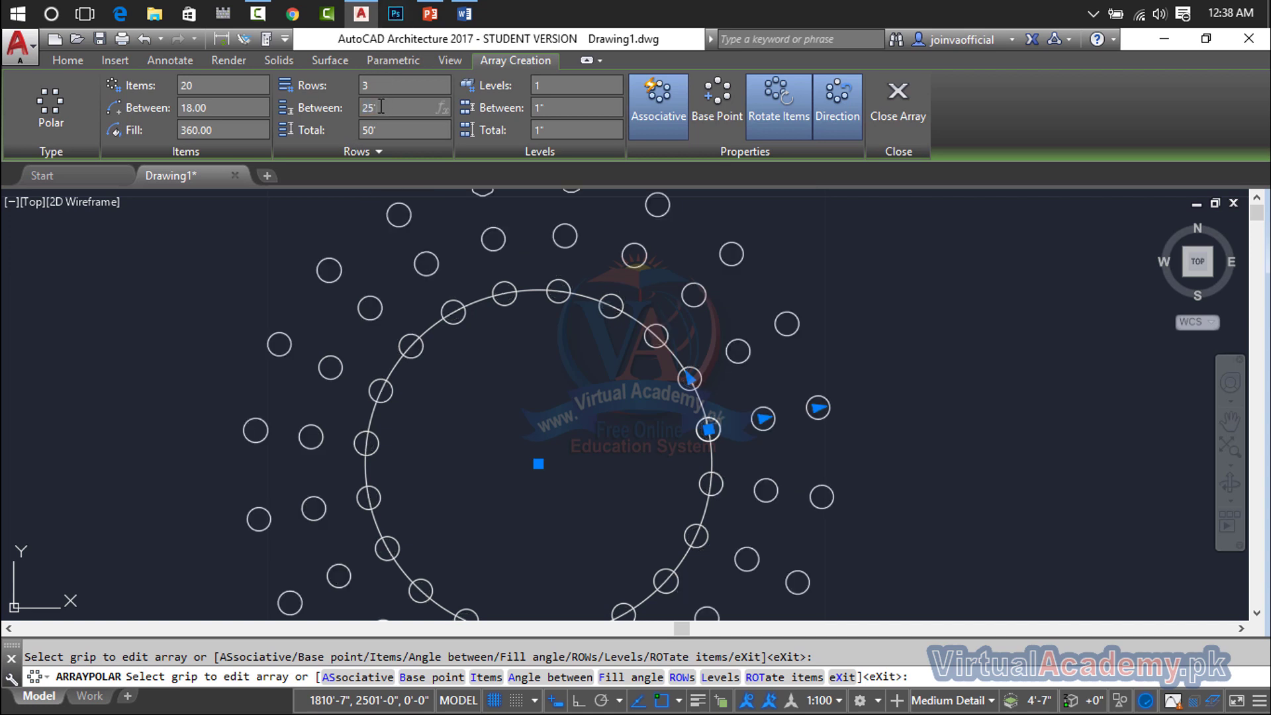
Step: Open the help article on the ARRAYEDIT command and read through its row, level, path and polar array options
scroll(454, 321, up, 1)
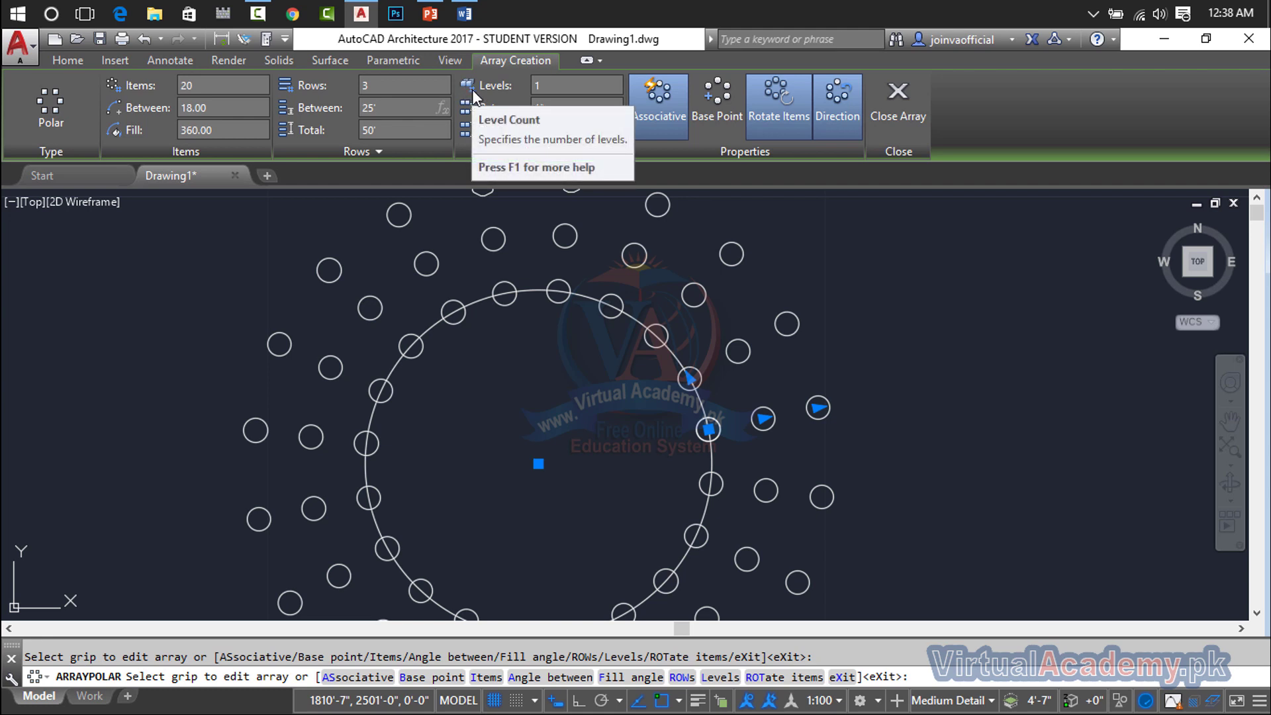
key(F1)
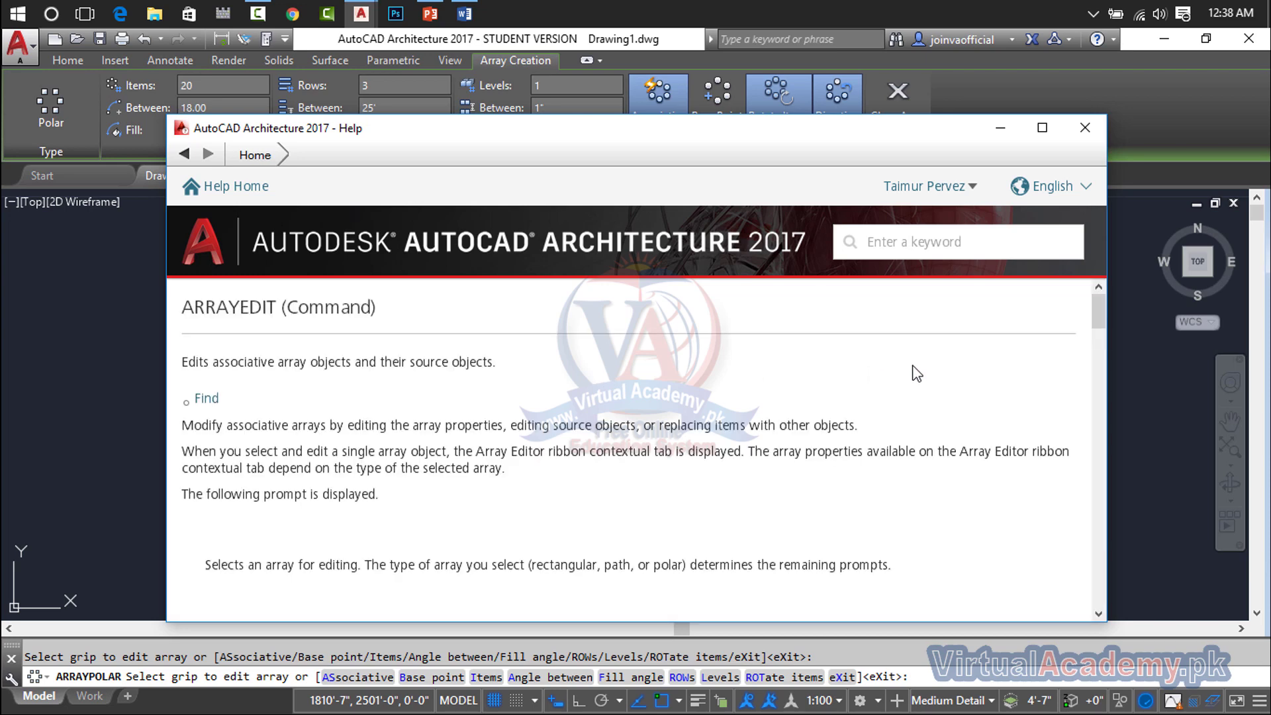
scroll(822, 383, down, 5)
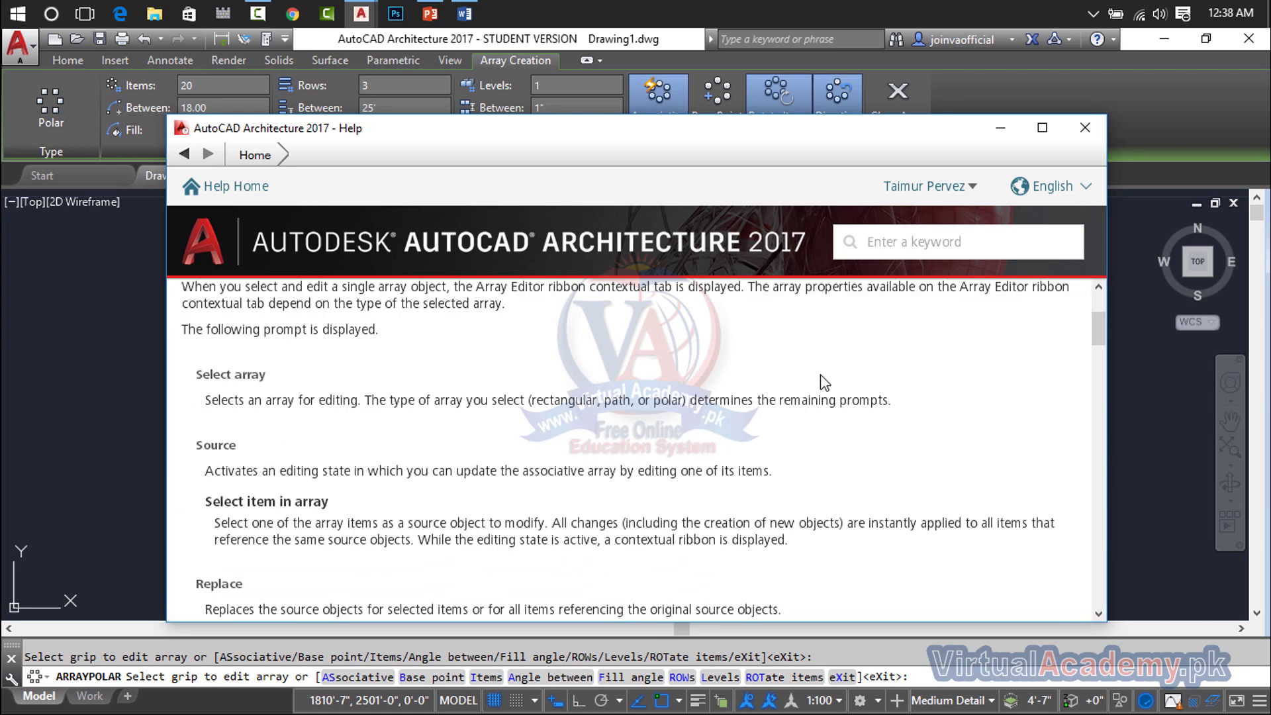
scroll(823, 383, down, 3)
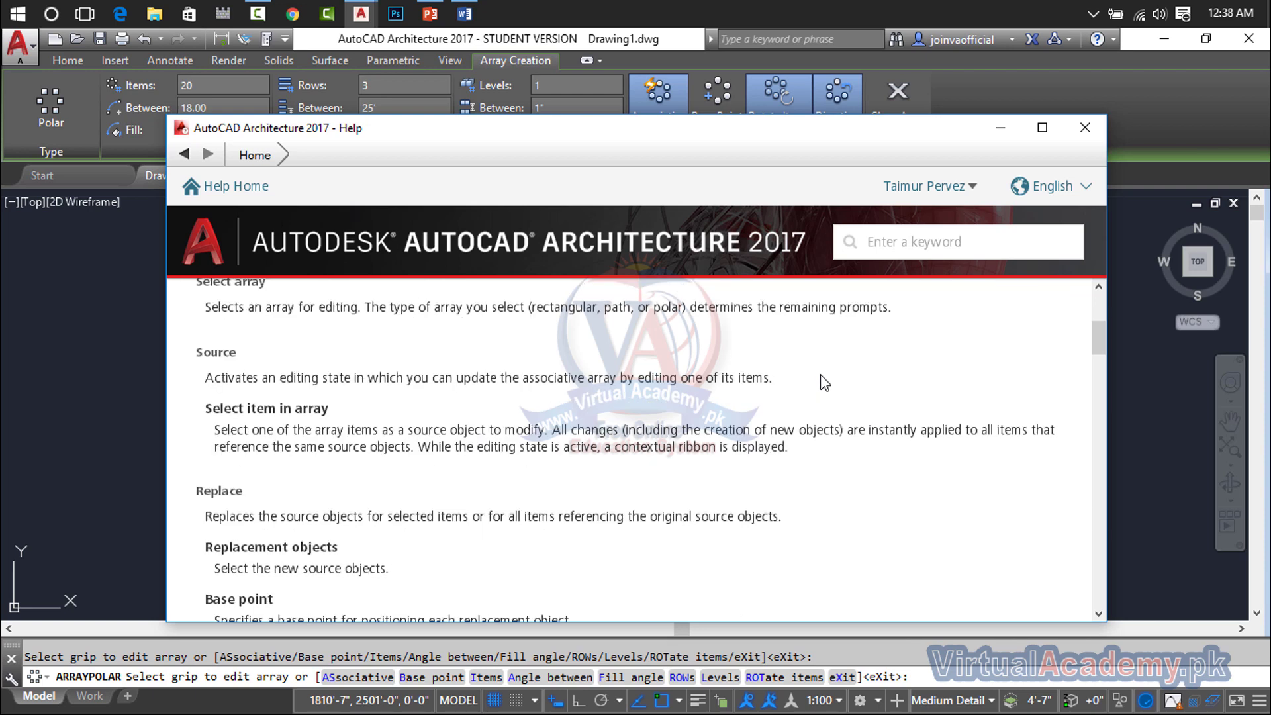
scroll(823, 382, down, 8)
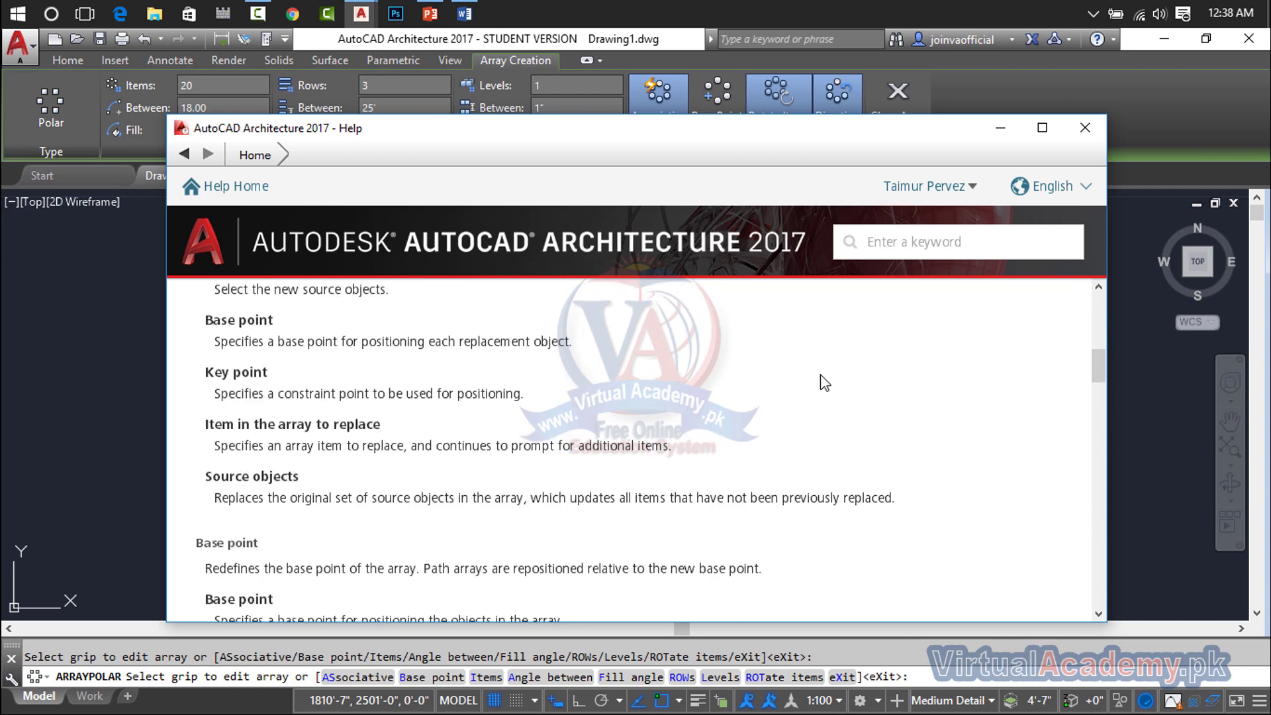
scroll(822, 382, down, 8)
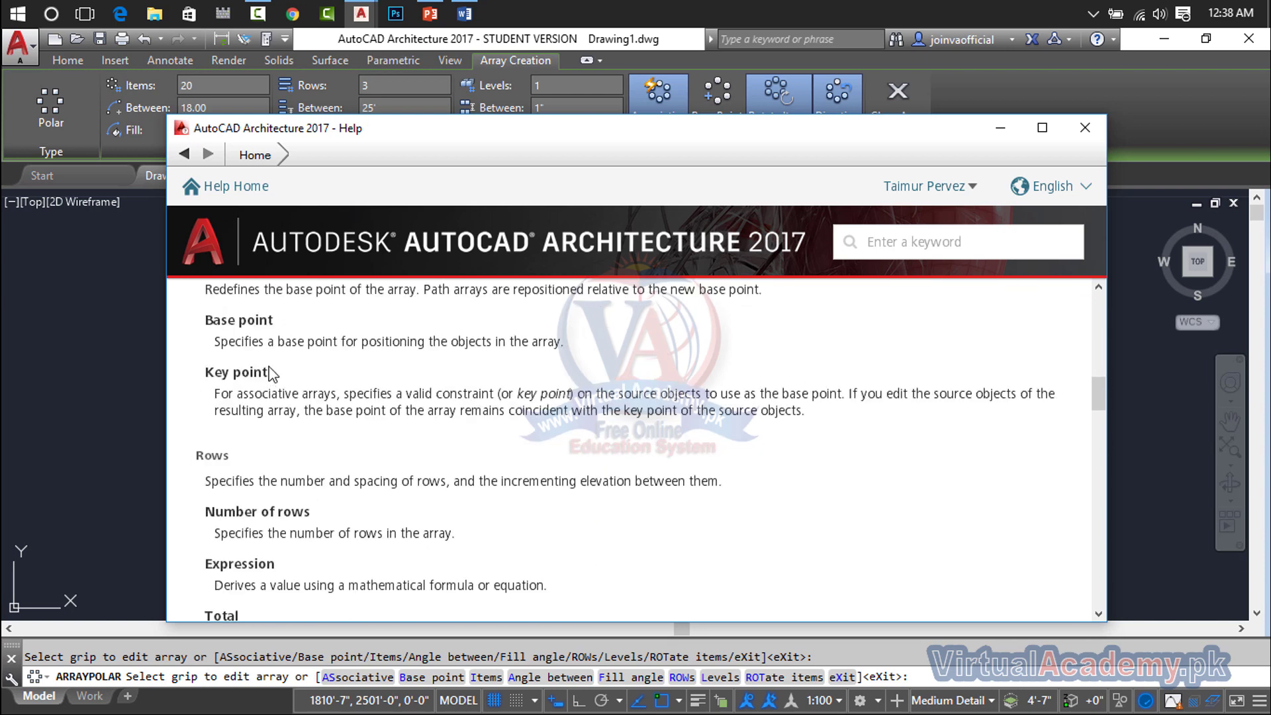
scroll(314, 408, down, 5)
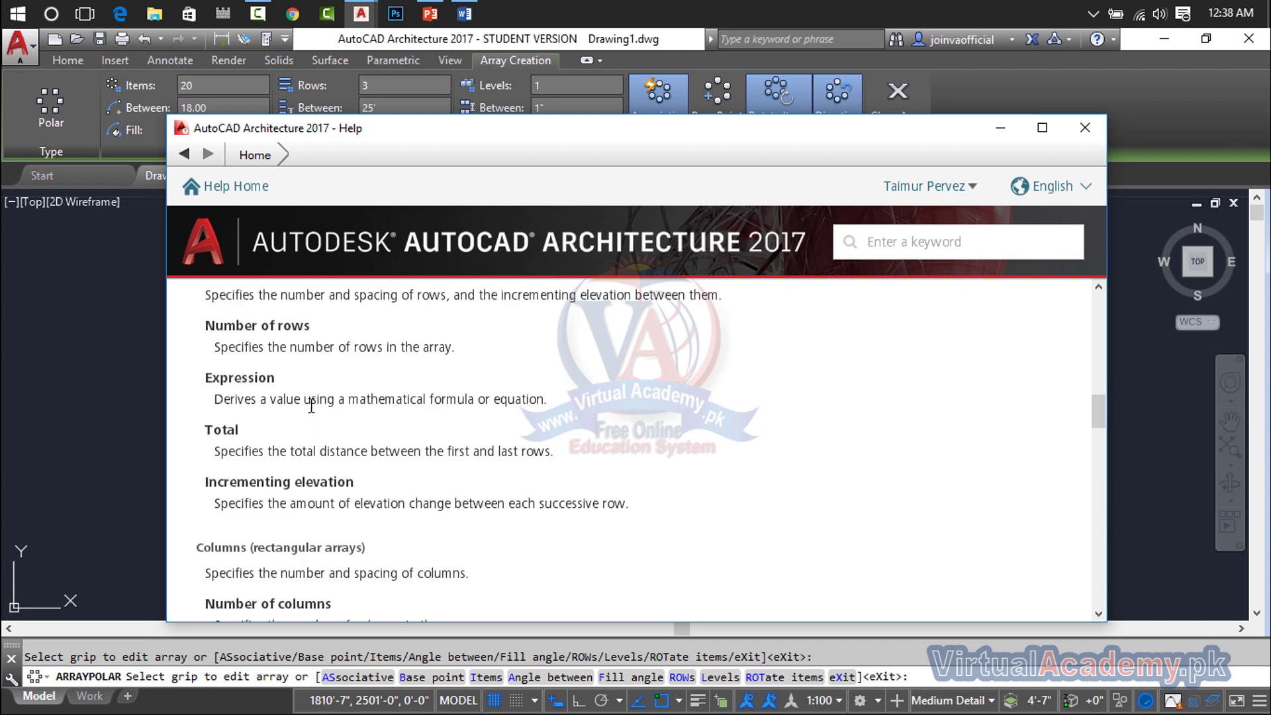
scroll(336, 456, down, 8)
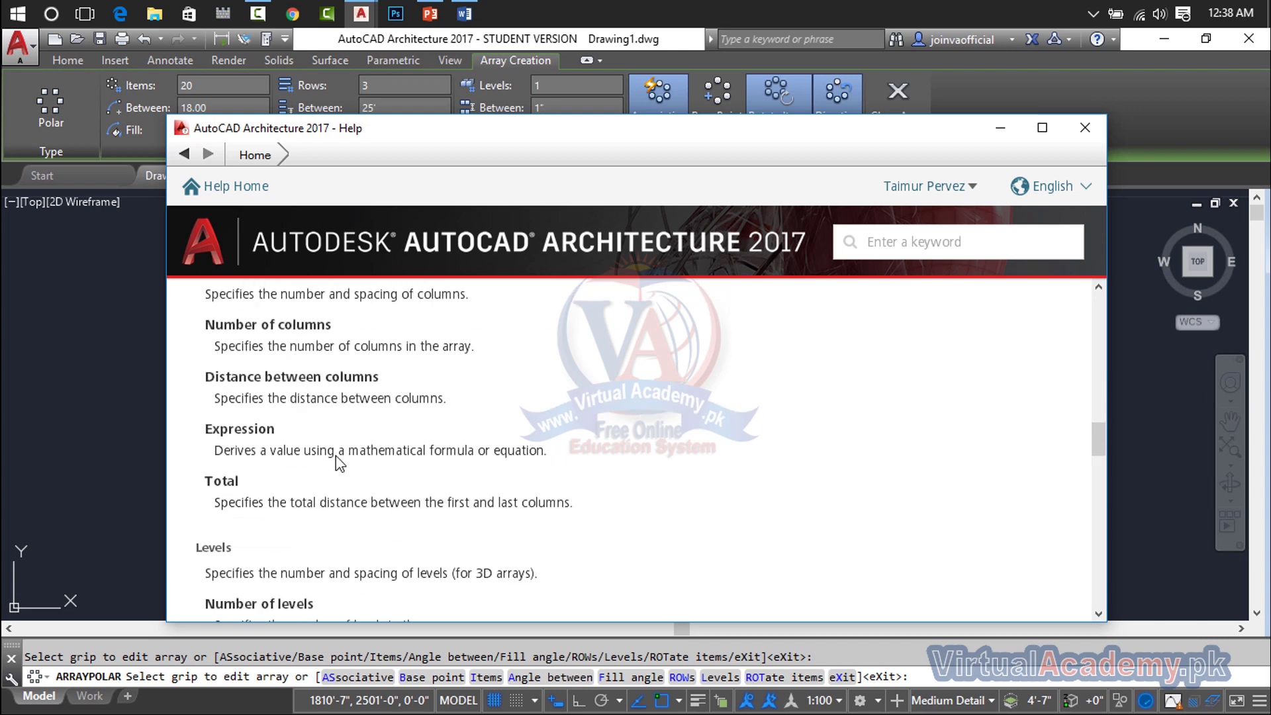
scroll(336, 455, down, 5)
scroll(338, 456, down, 5)
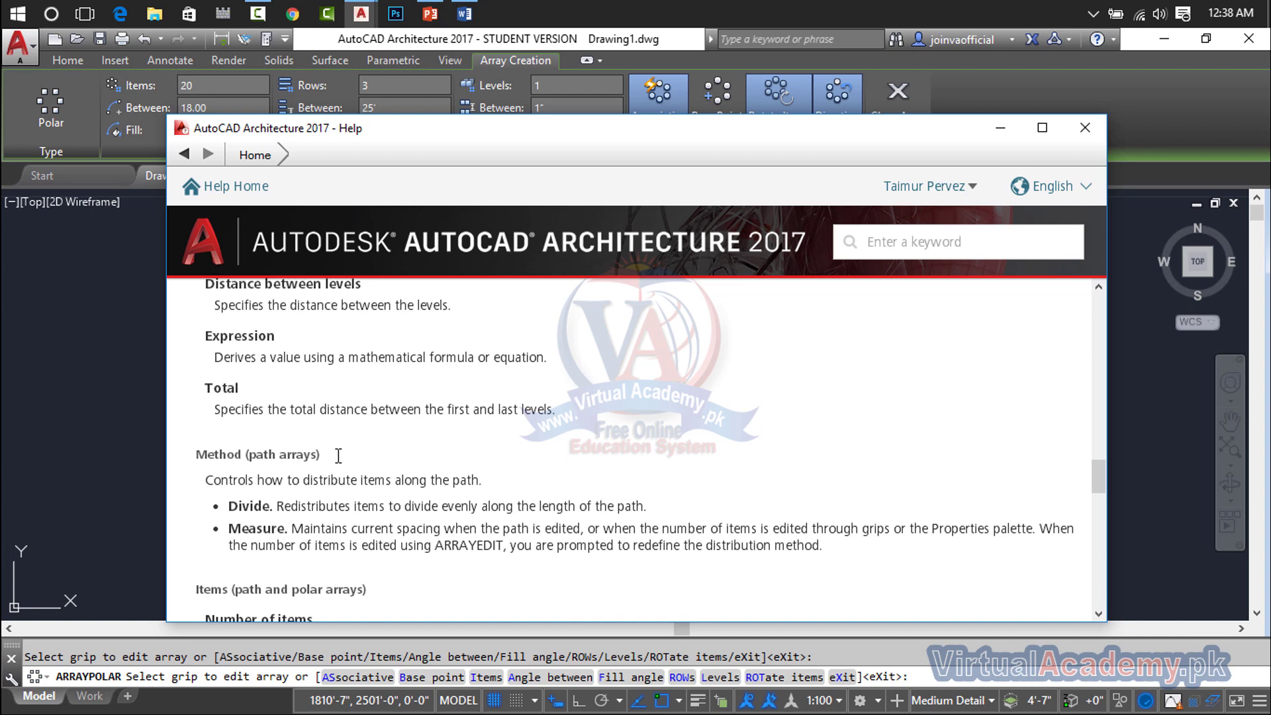
scroll(338, 455, down, 7)
scroll(338, 455, down, 7)
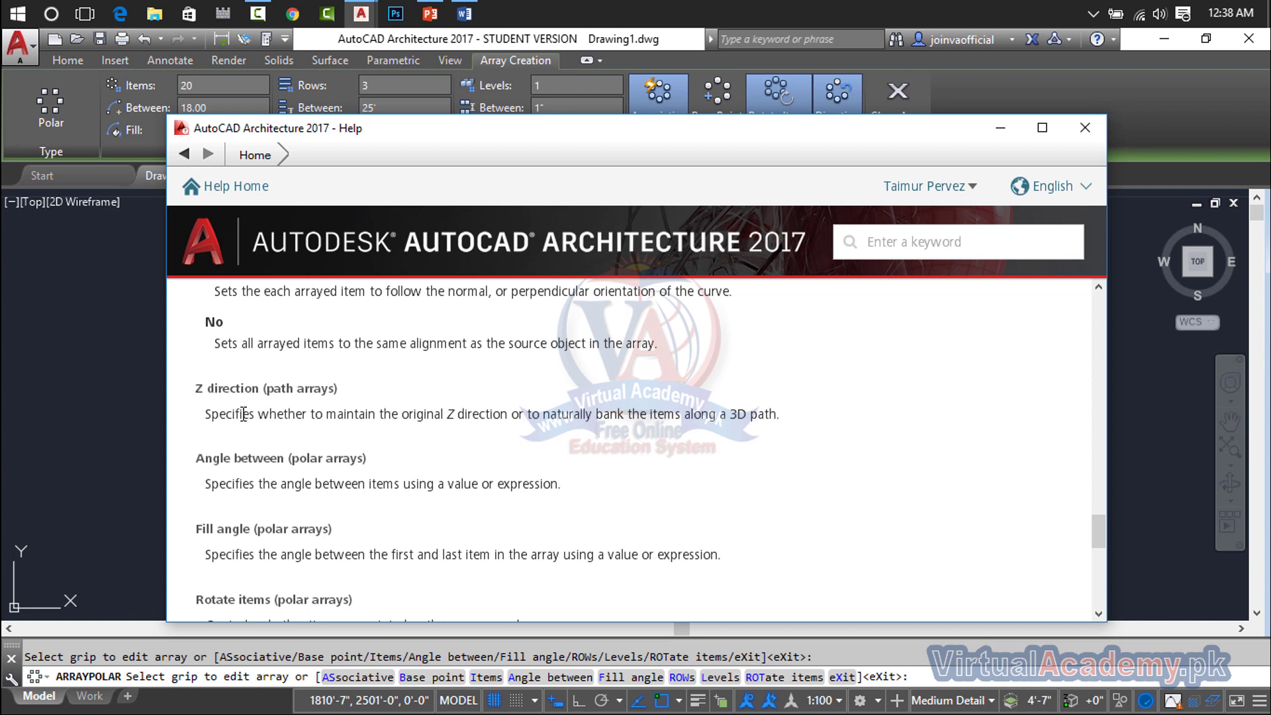
drag(203, 415, 731, 433)
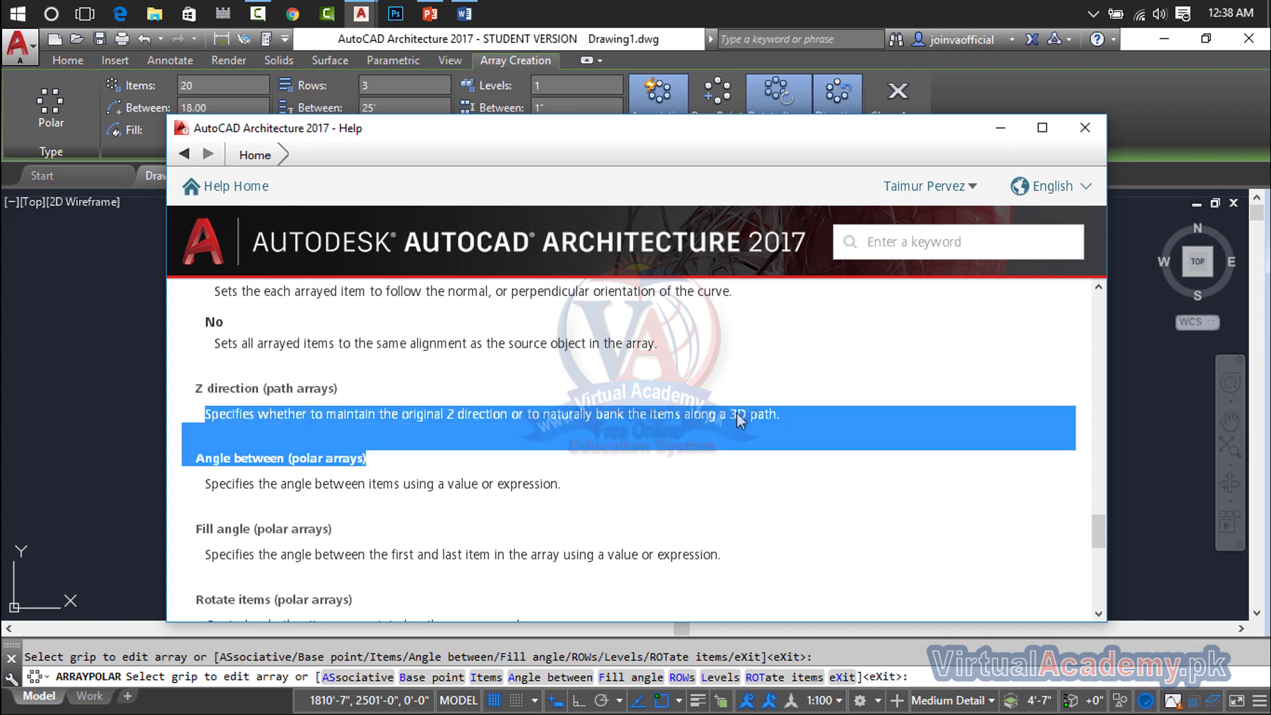
scroll(740, 468, down, 4)
scroll(740, 469, down, 3)
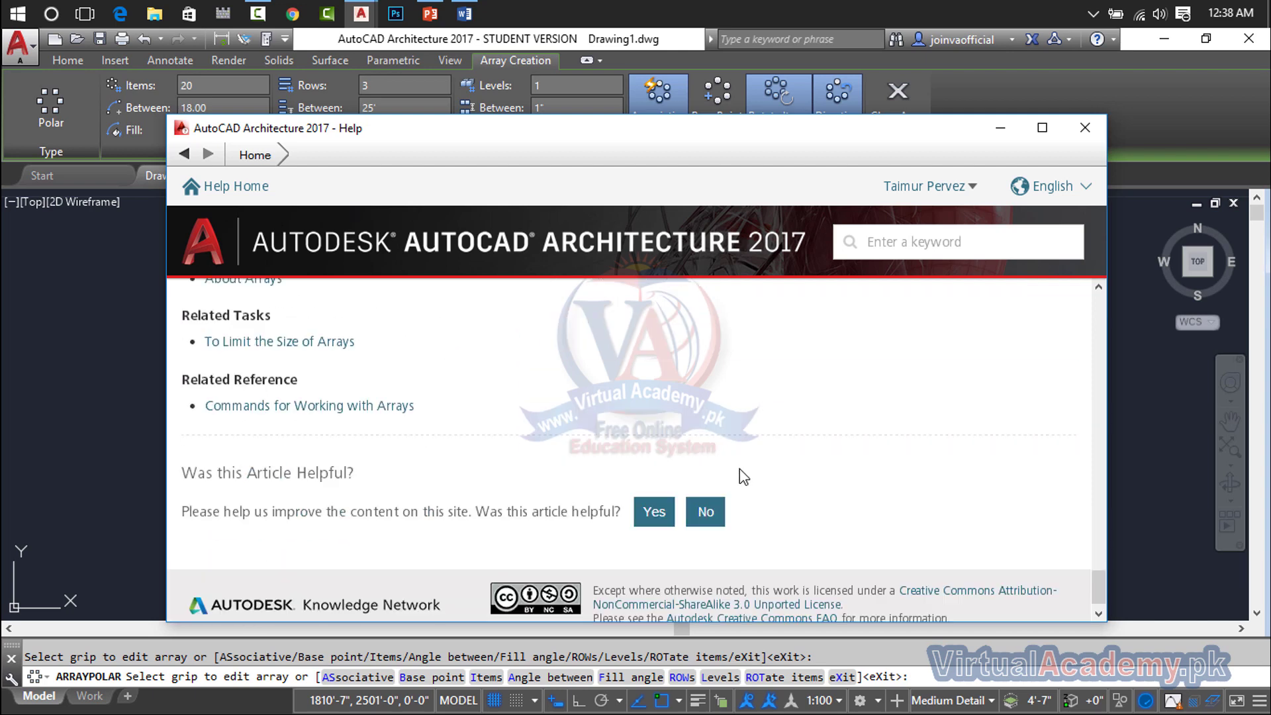
Step: Close the help article and finish the polar array
scroll(740, 469, up, 7)
scroll(740, 469, up, 5)
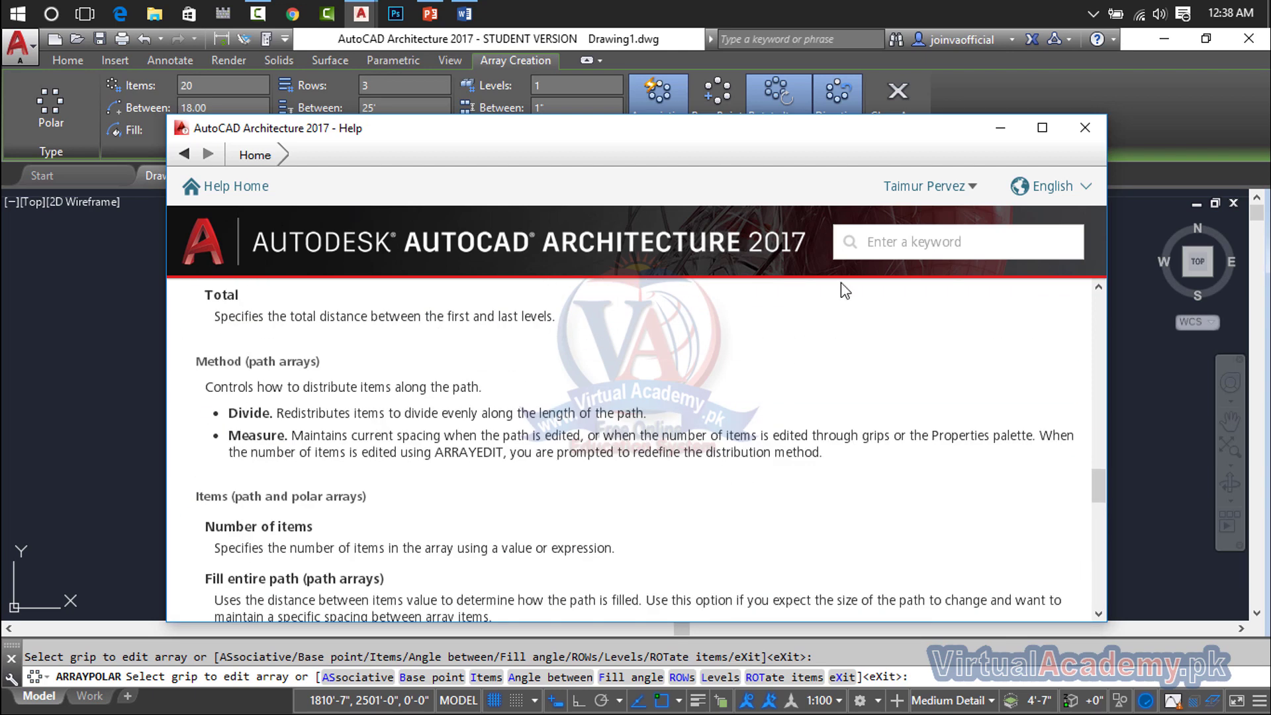
click(1085, 128)
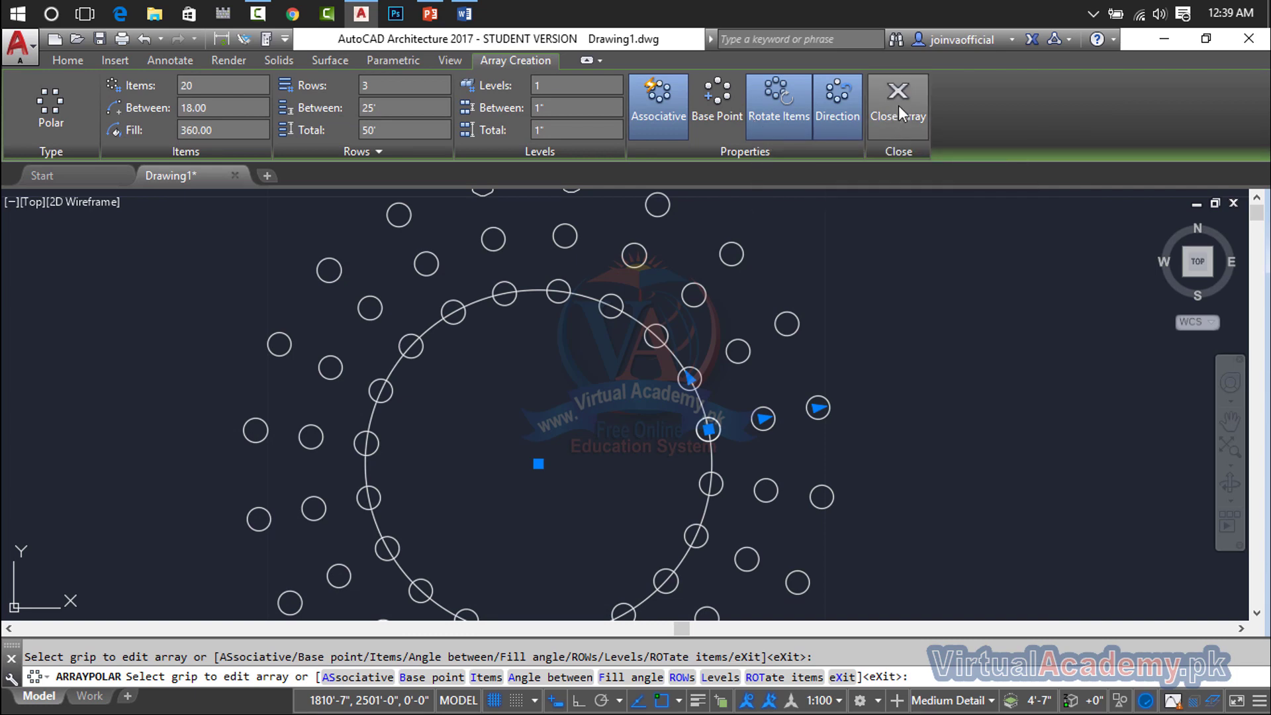
click(897, 136)
Step: Delete the large circle together with its polar array of small circles
scroll(851, 340, down, 3)
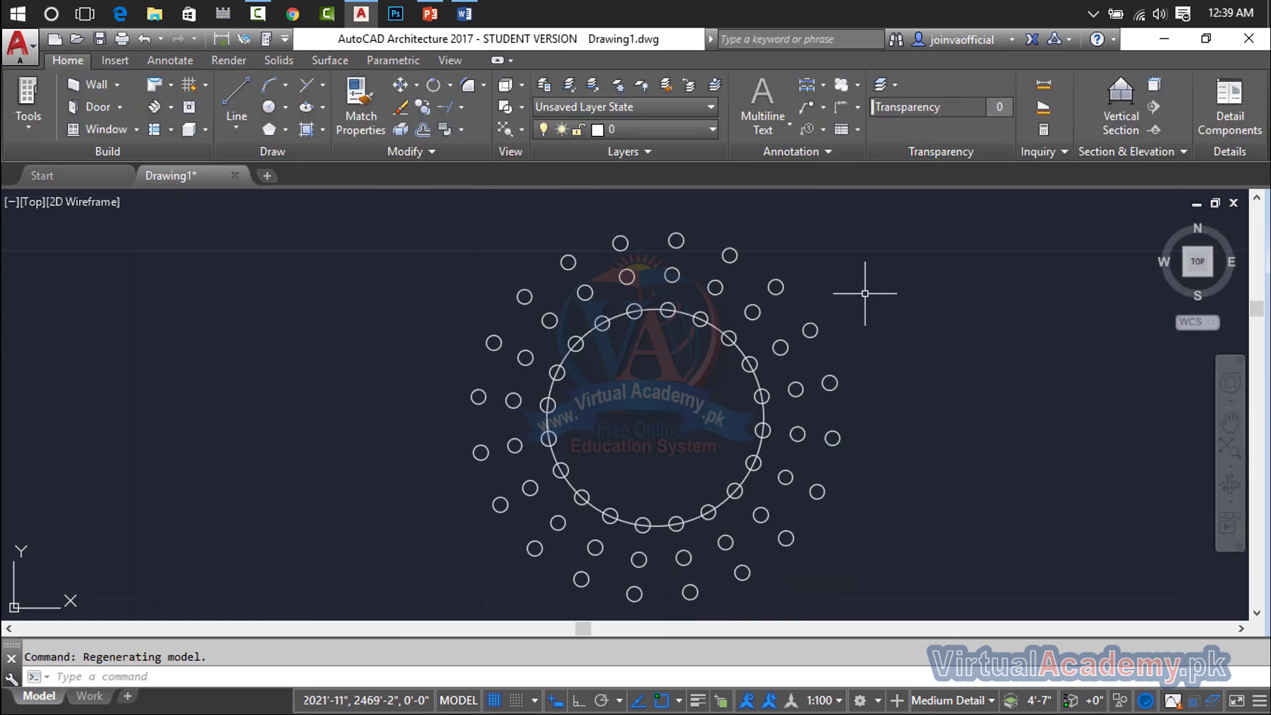
click(877, 257)
click(431, 559)
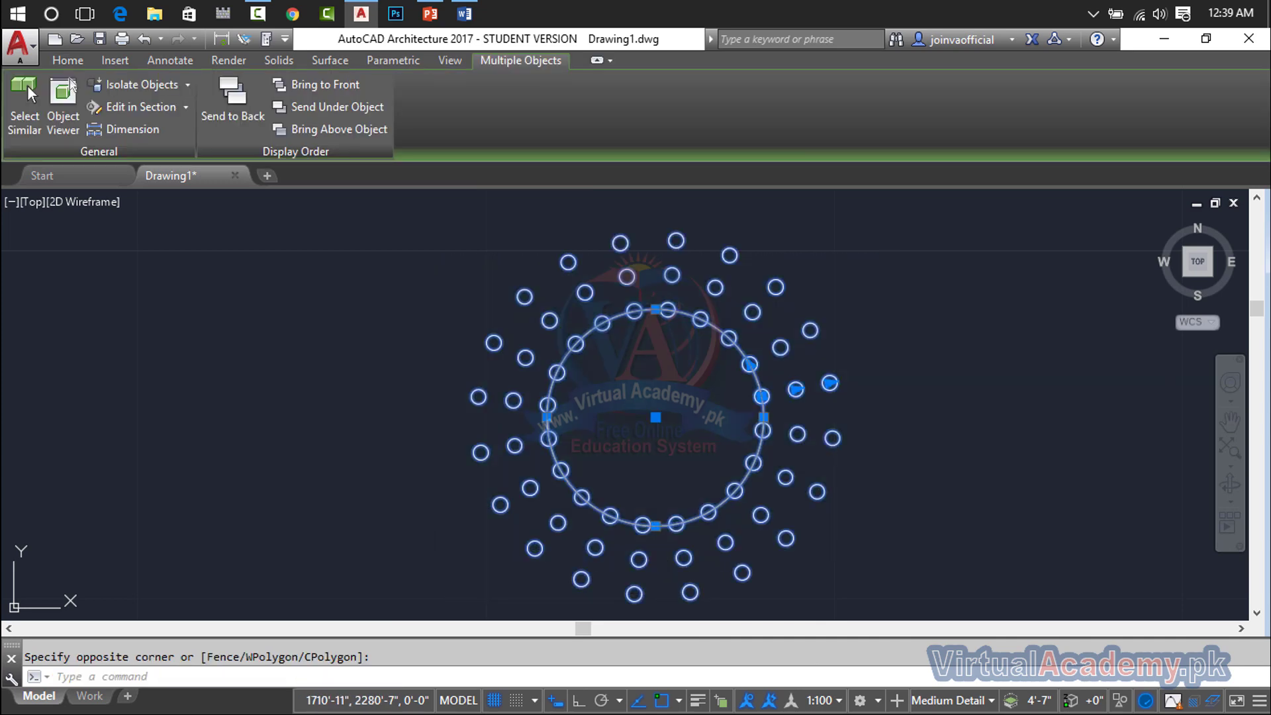
key(Delete)
key(Escape)
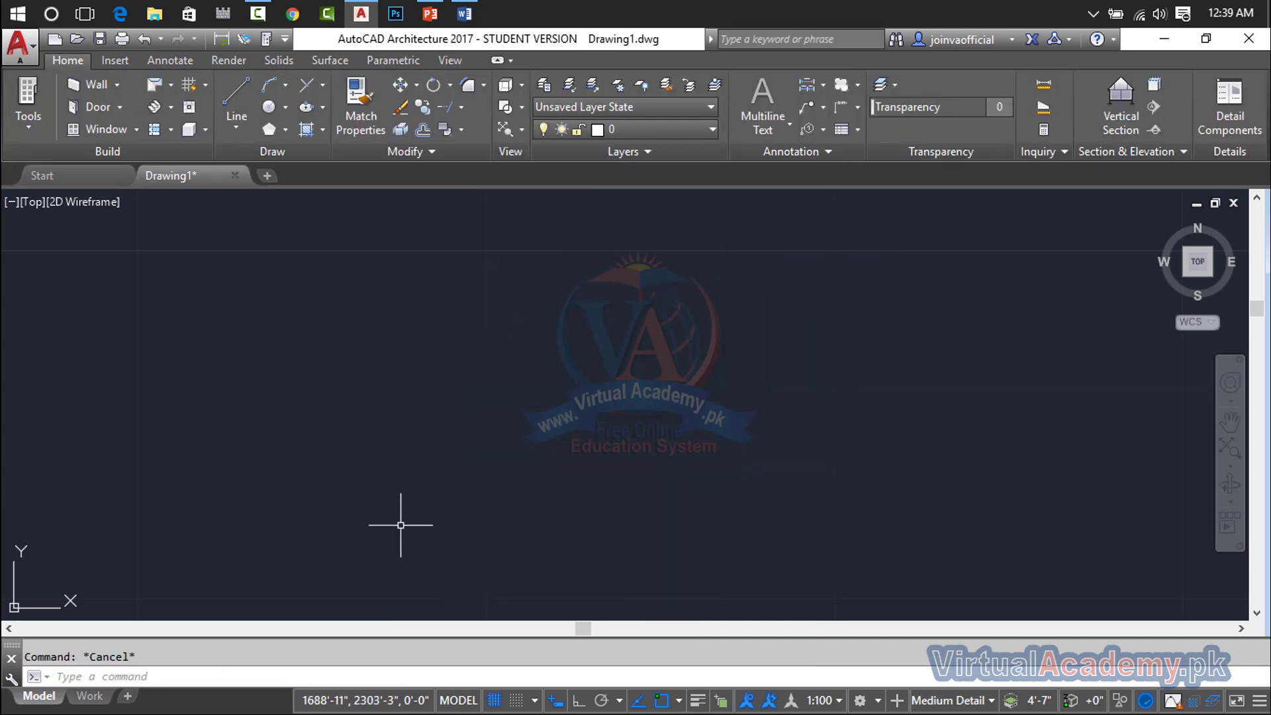
Step: Start a polyline in arc mode, set a tangent direction of about 61 degrees, and draw its first upward-bulging arc
text(PL)
key(Return)
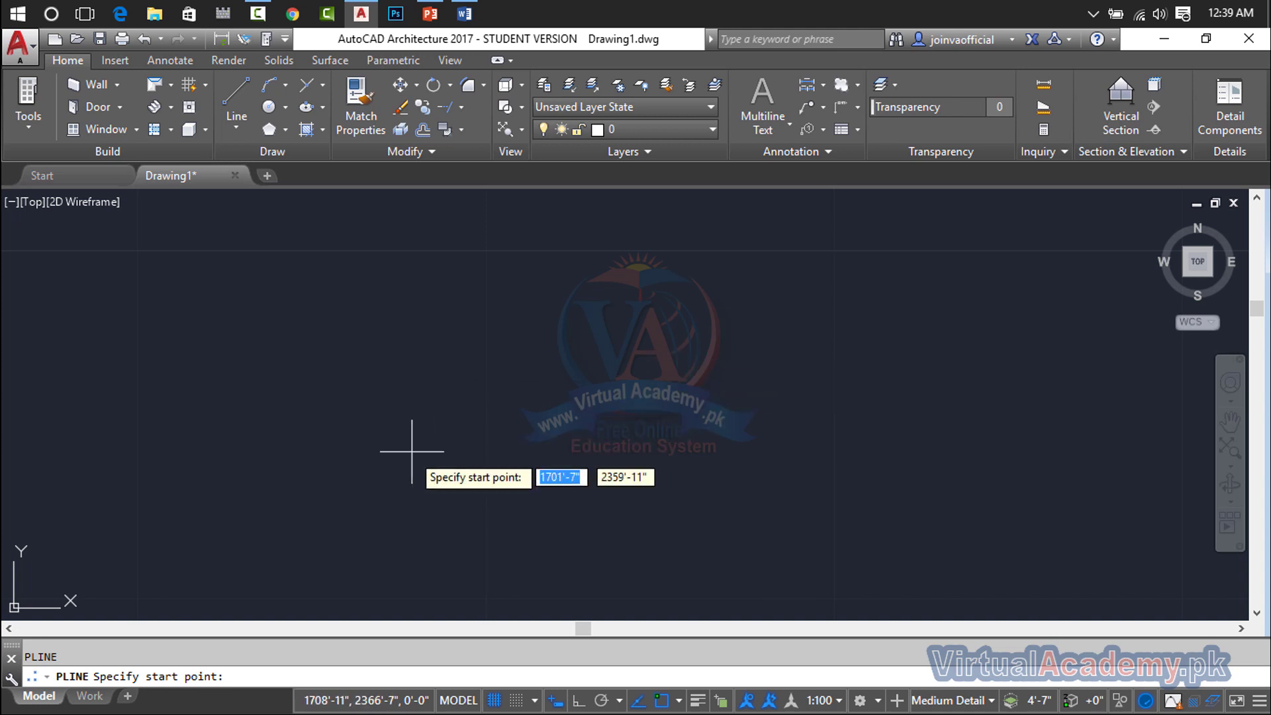
click(334, 466)
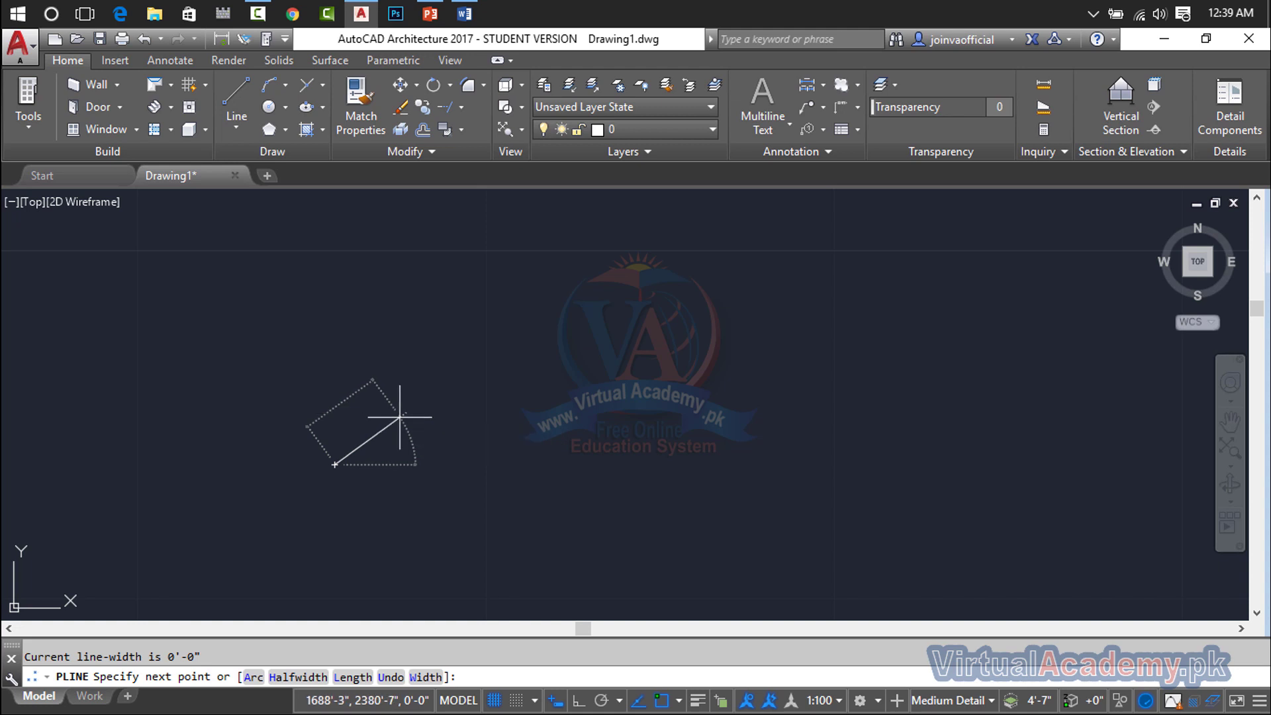
text(a)
key(Return)
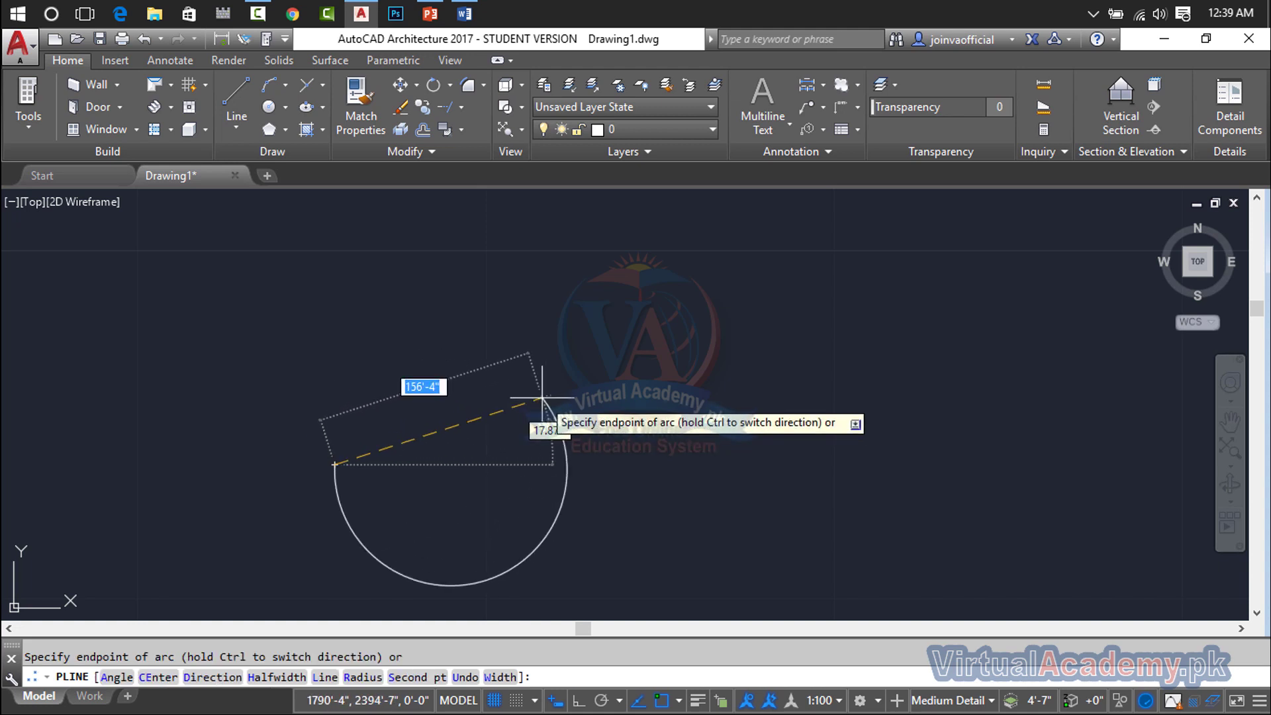
text(d)
key(Return)
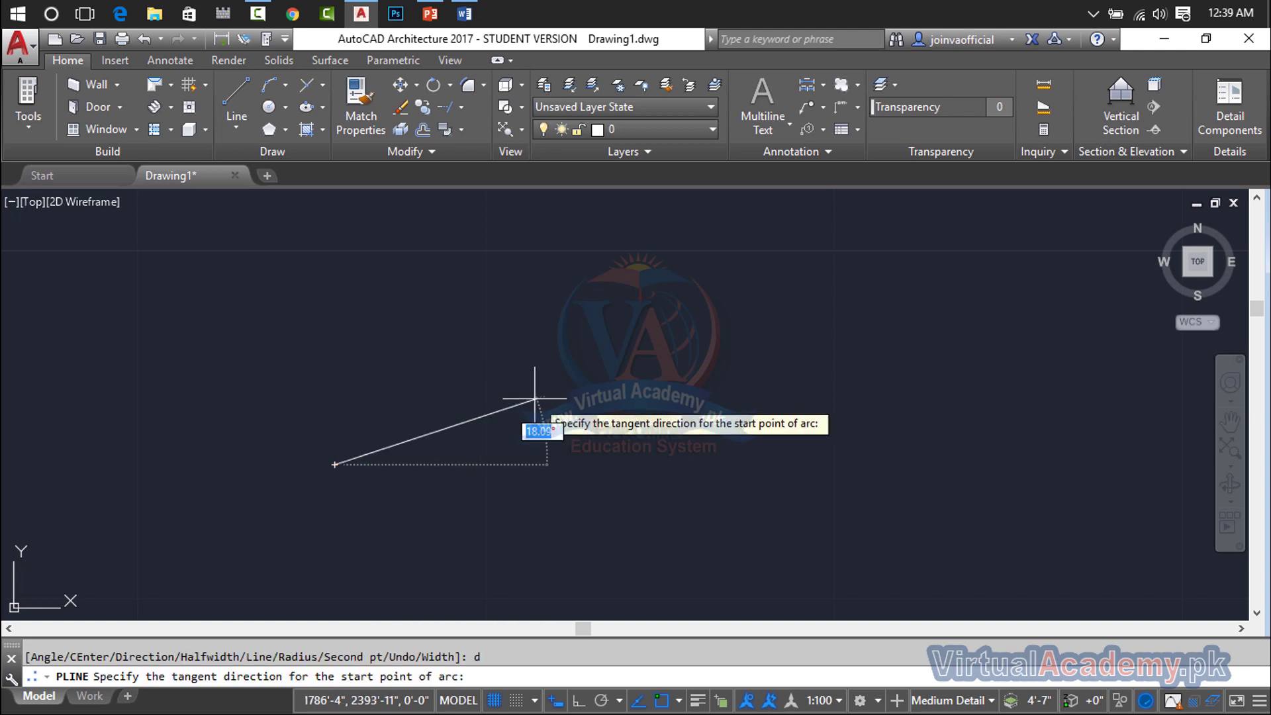
click(387, 371)
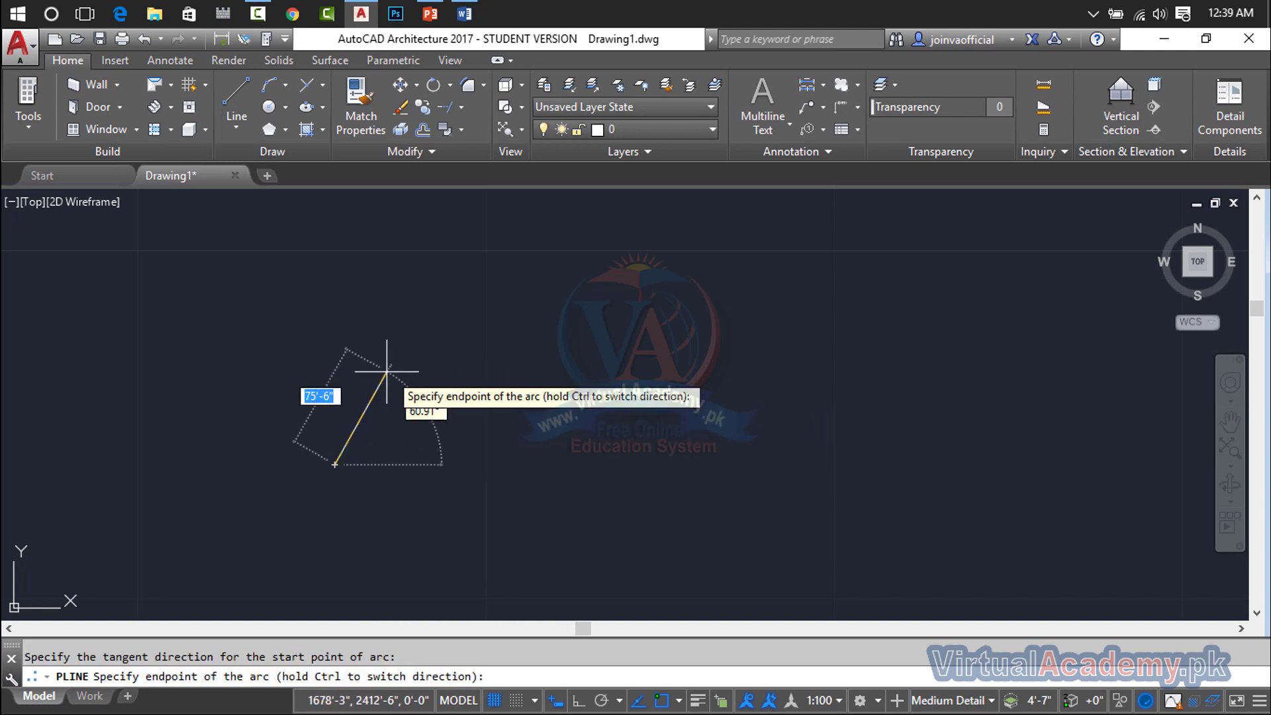
click(549, 411)
Step: Extend the polyline with three more alternating arcs so it forms a wavy curve, and finish it
click(804, 359)
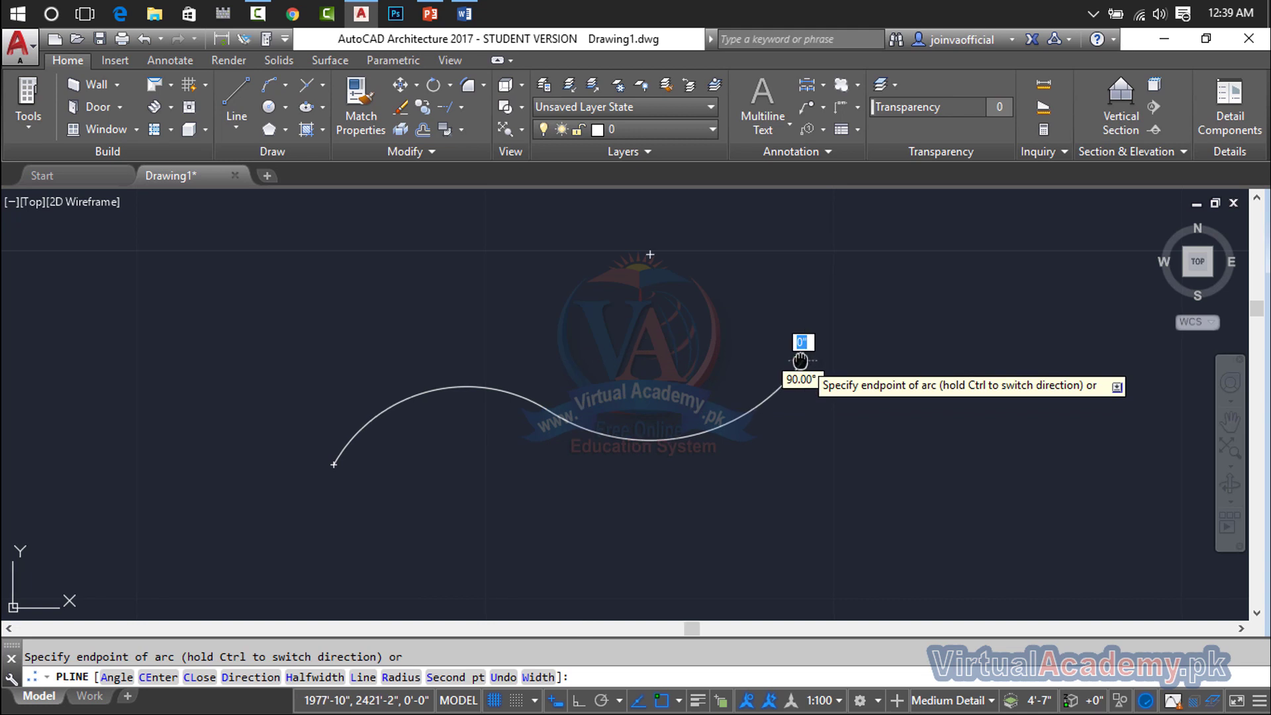
middle_drag(804, 359, 469, 402)
click(735, 364)
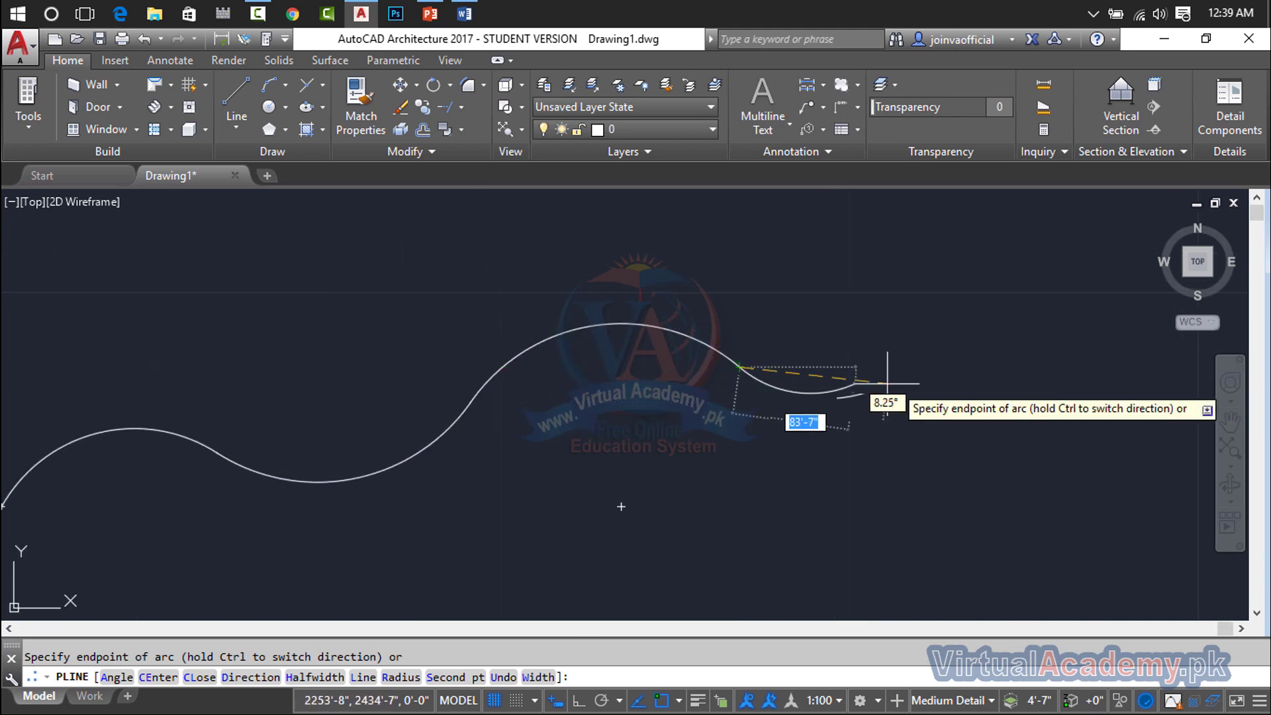
click(1025, 320)
key(Return)
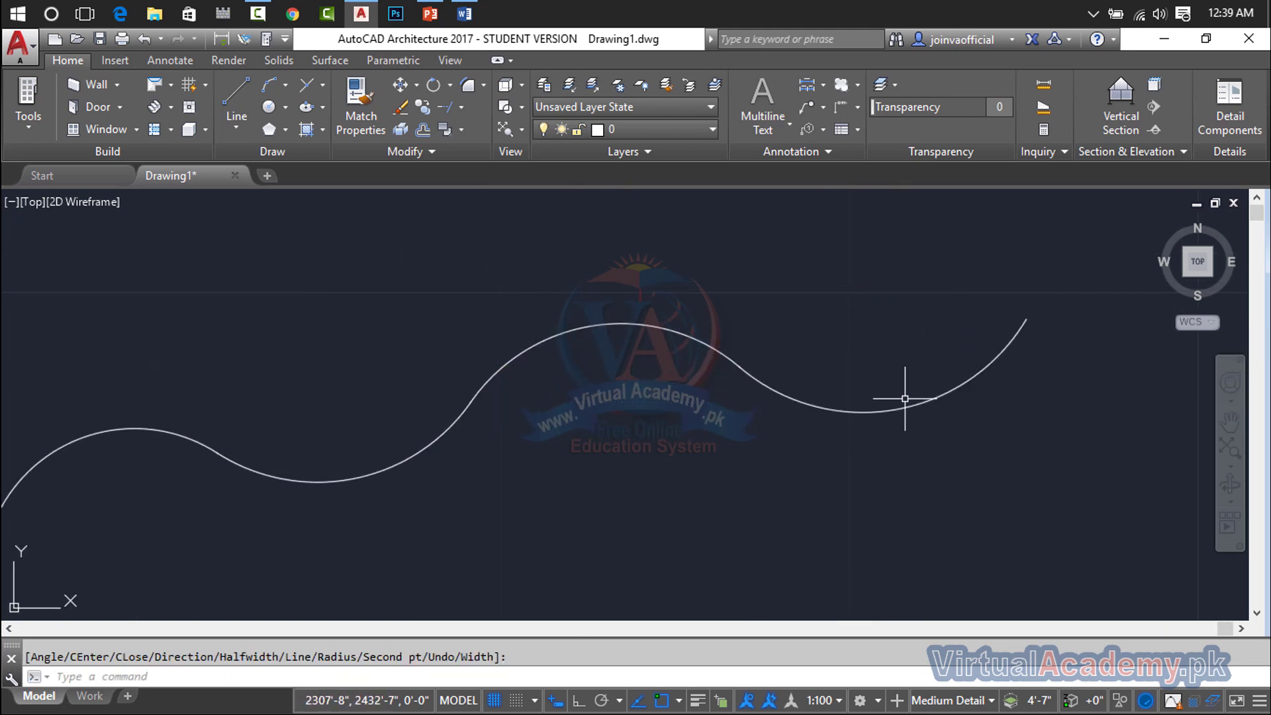
Step: Draw a zigzag polyline of five straight segments above the wavy curve
scroll(902, 397, down, 3)
middle_drag(902, 397, 760, 389)
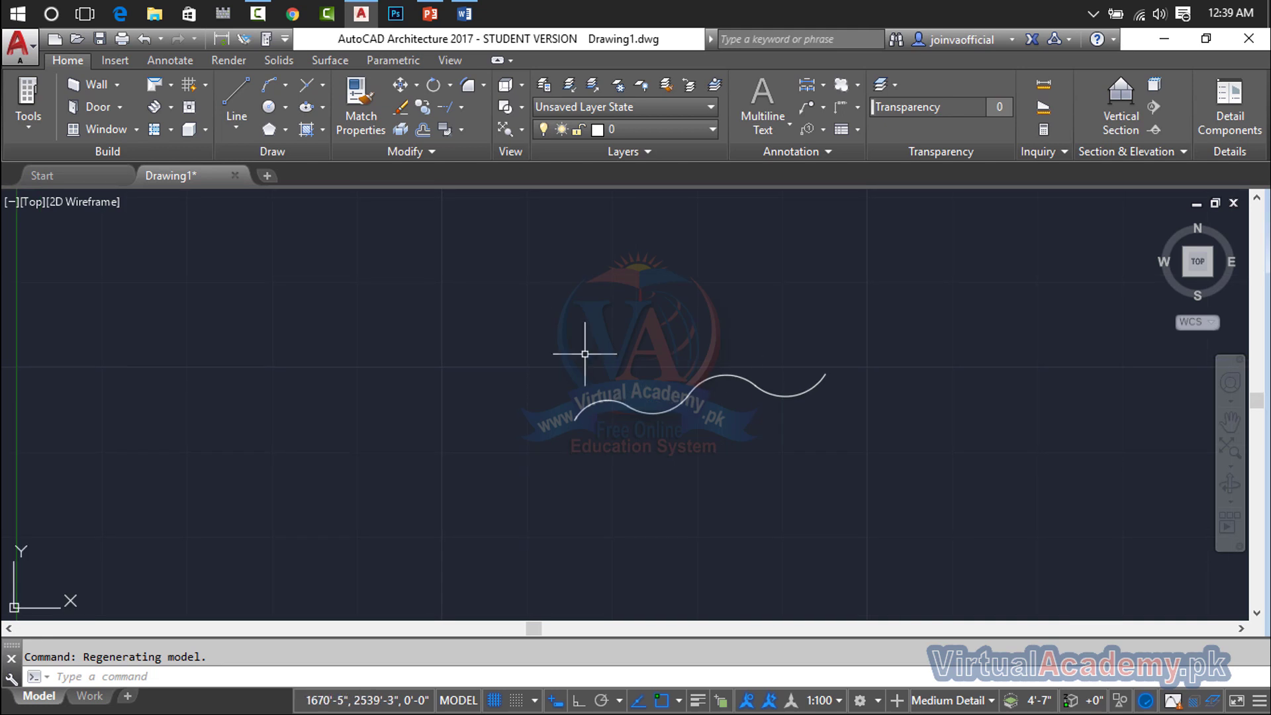
text(pl)
key(Return)
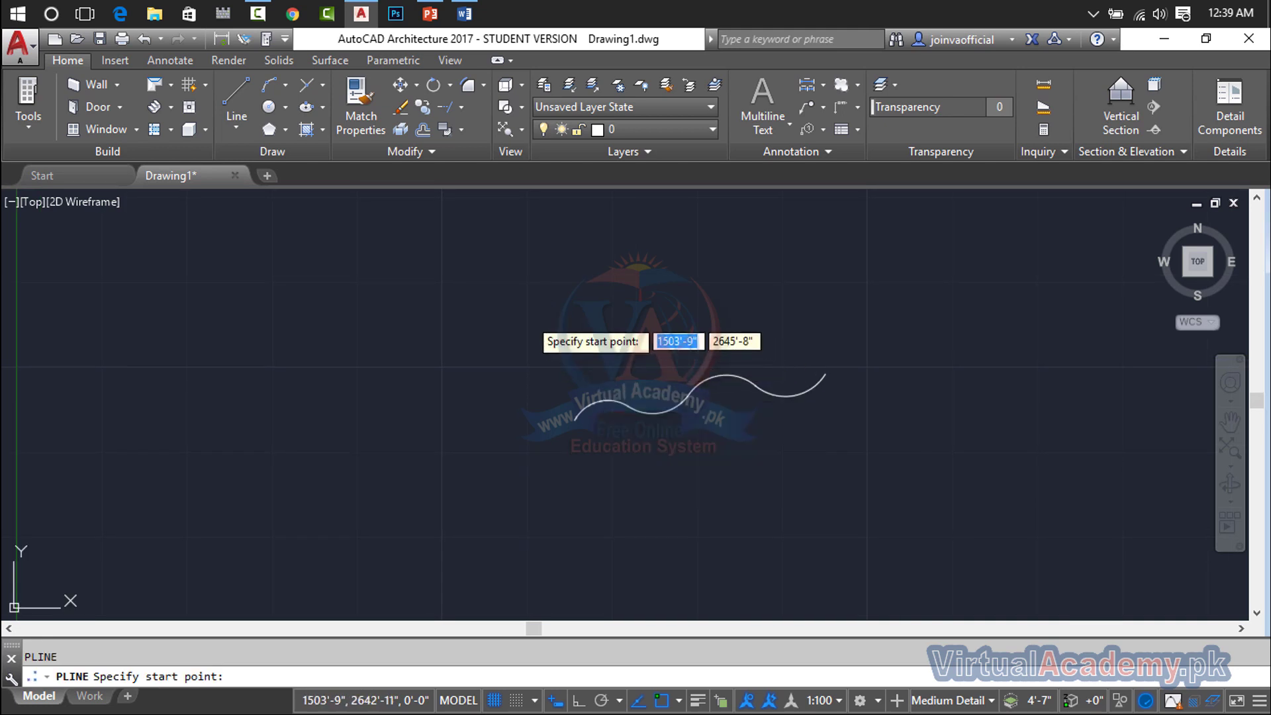
click(527, 317)
click(620, 278)
click(685, 313)
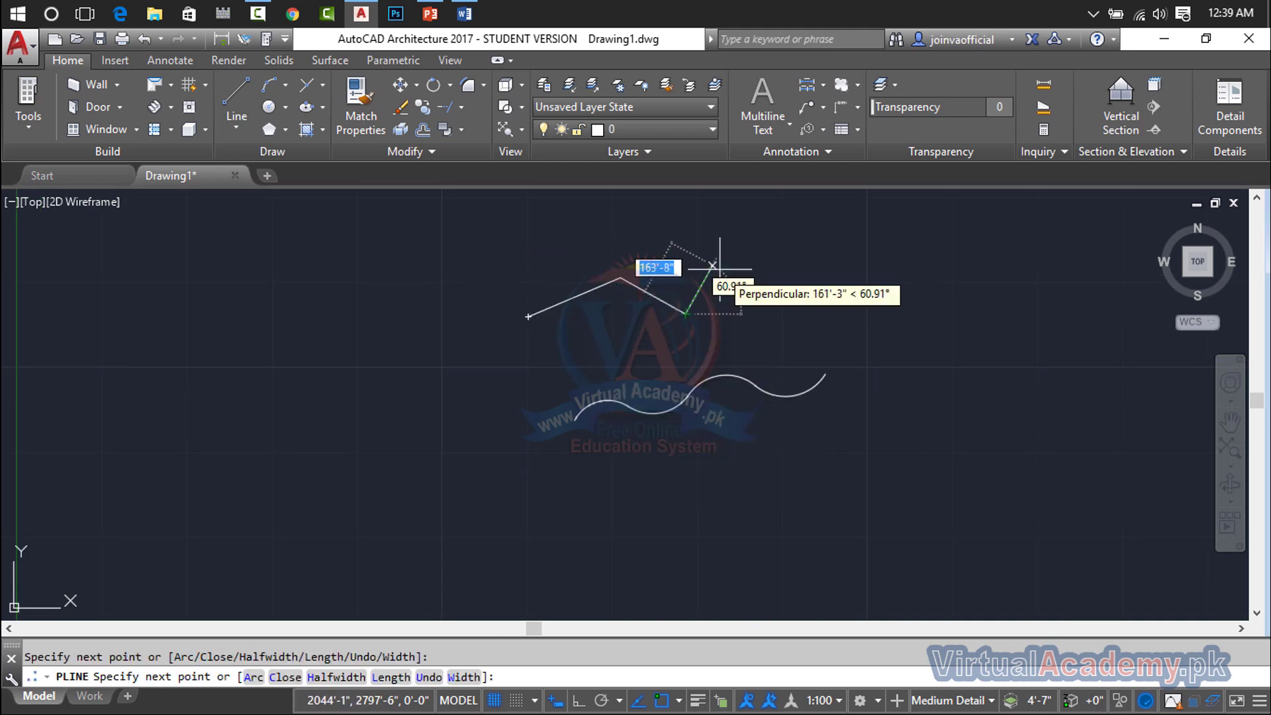
click(712, 266)
click(816, 298)
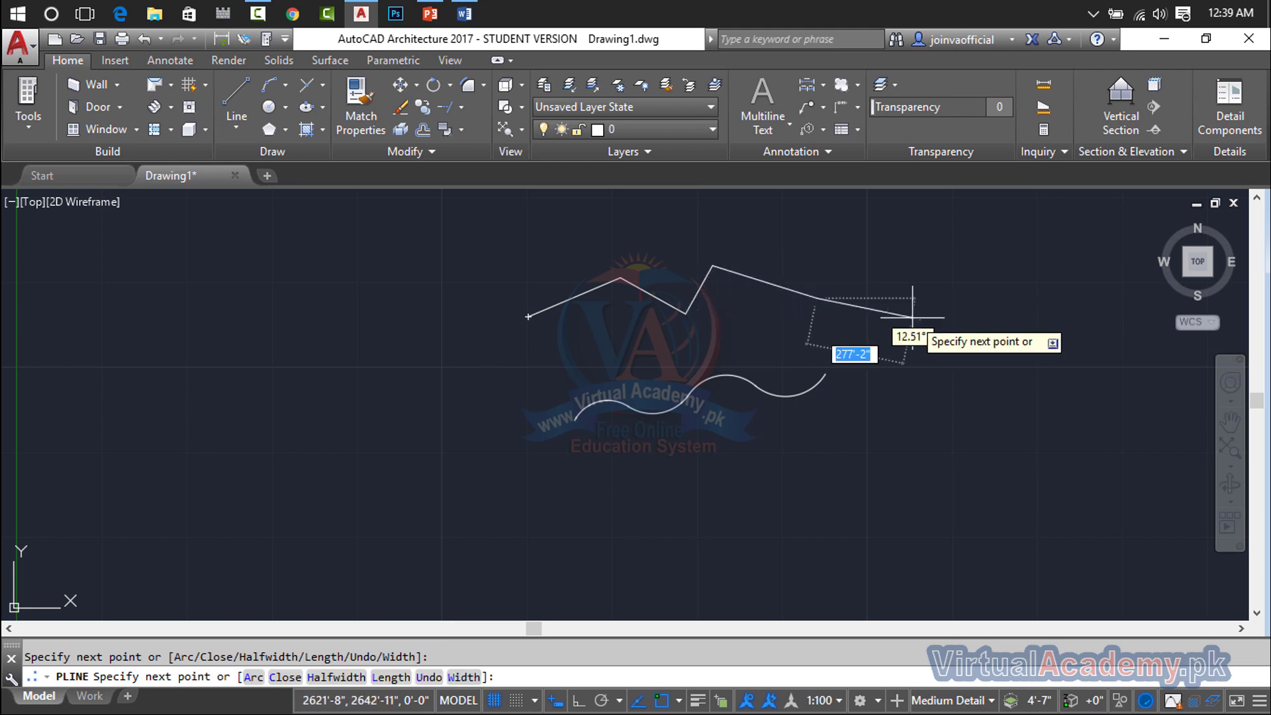
click(920, 270)
key(Return)
scroll(724, 369, up, 2)
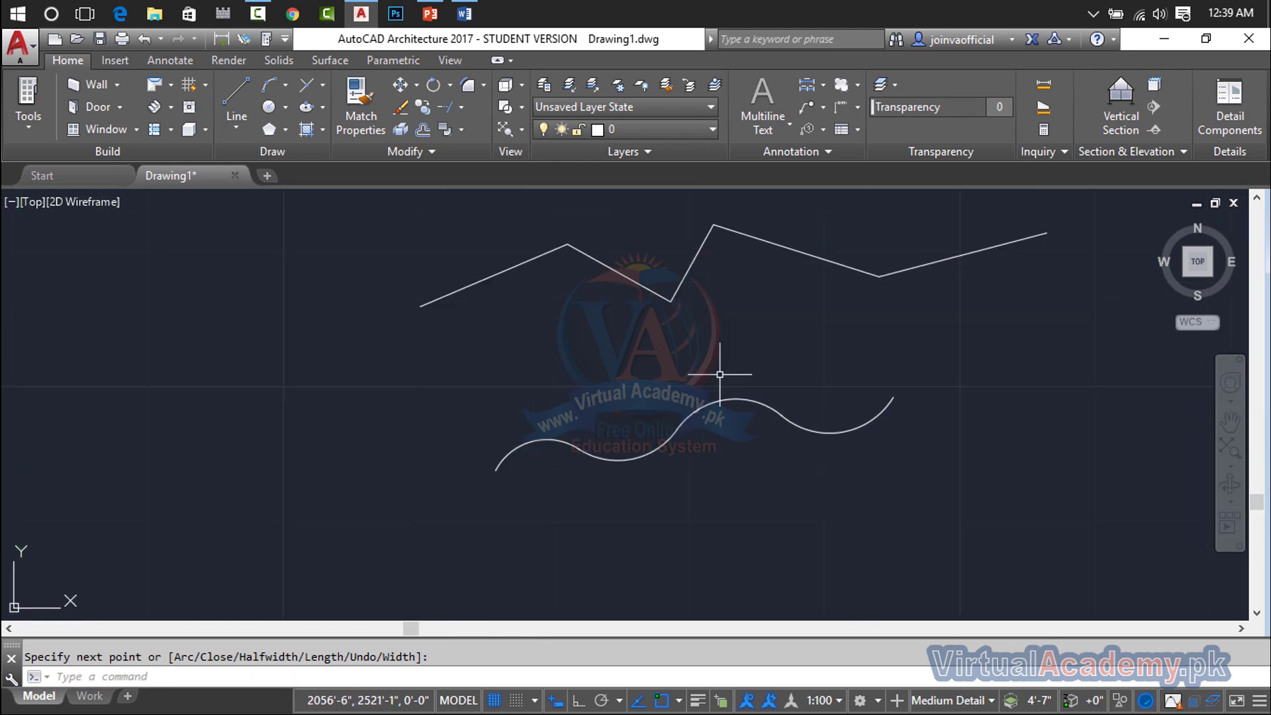
key(Escape)
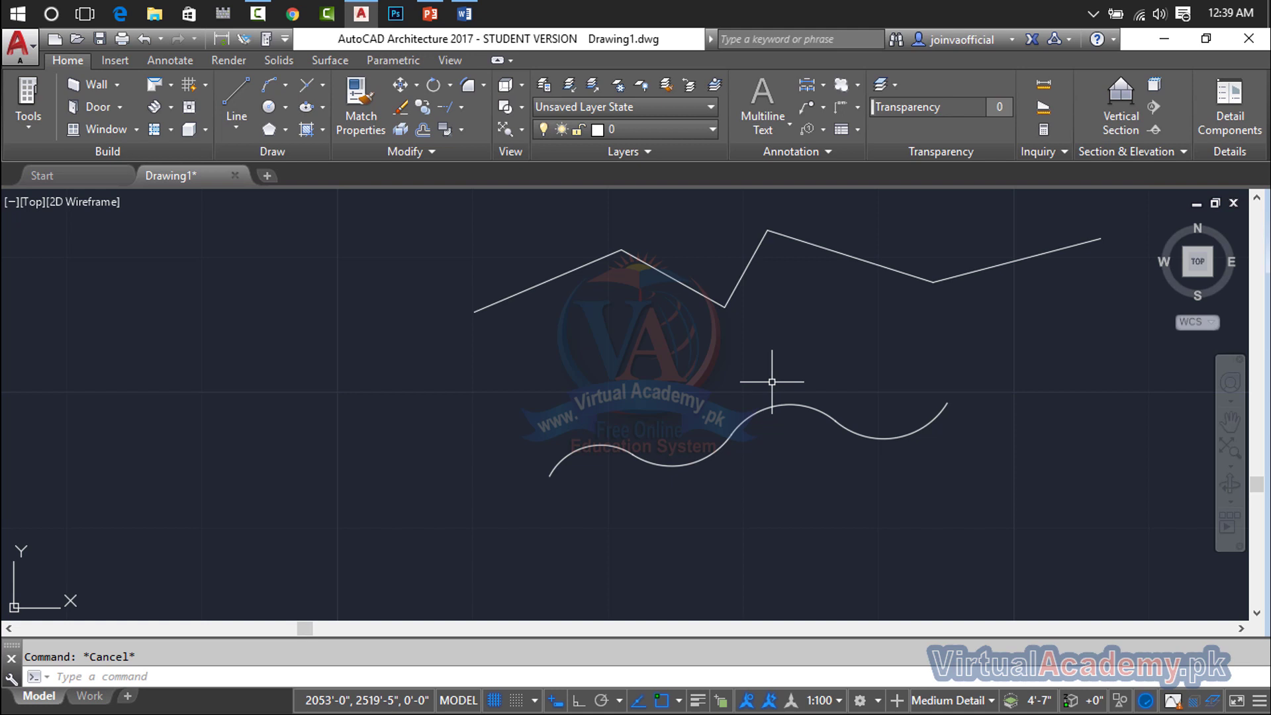
text(AR)
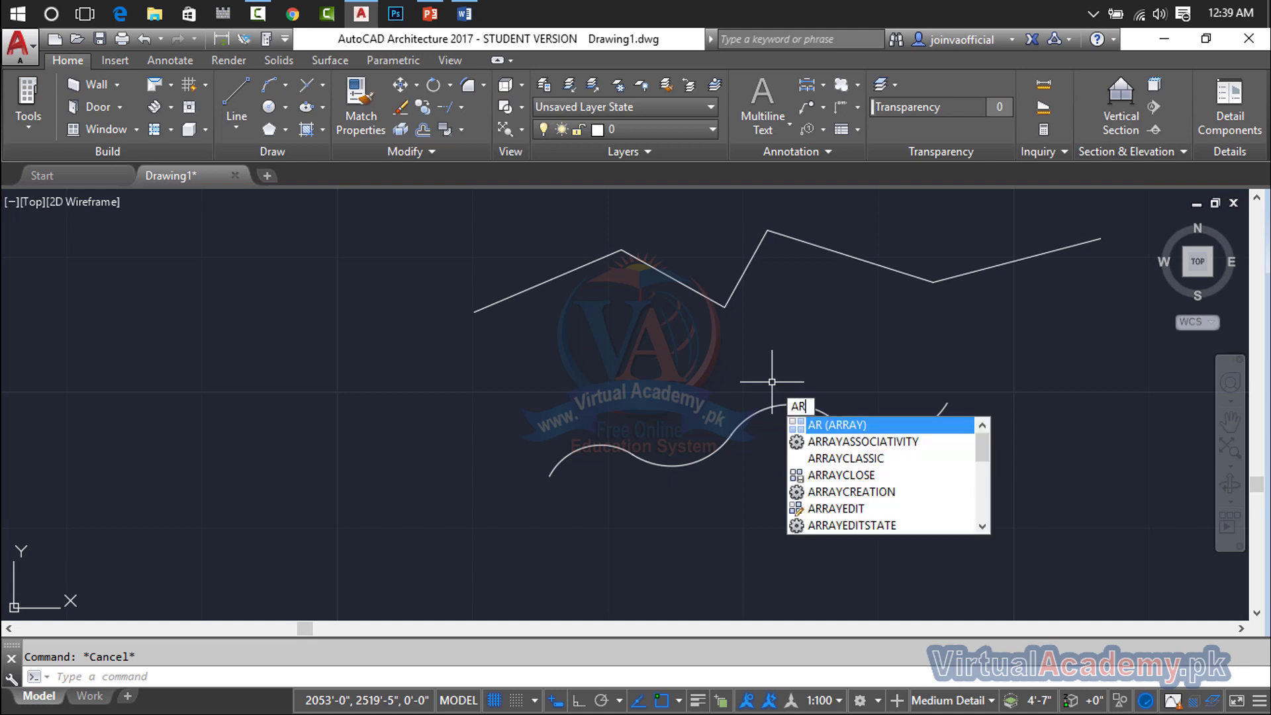
key(Return)
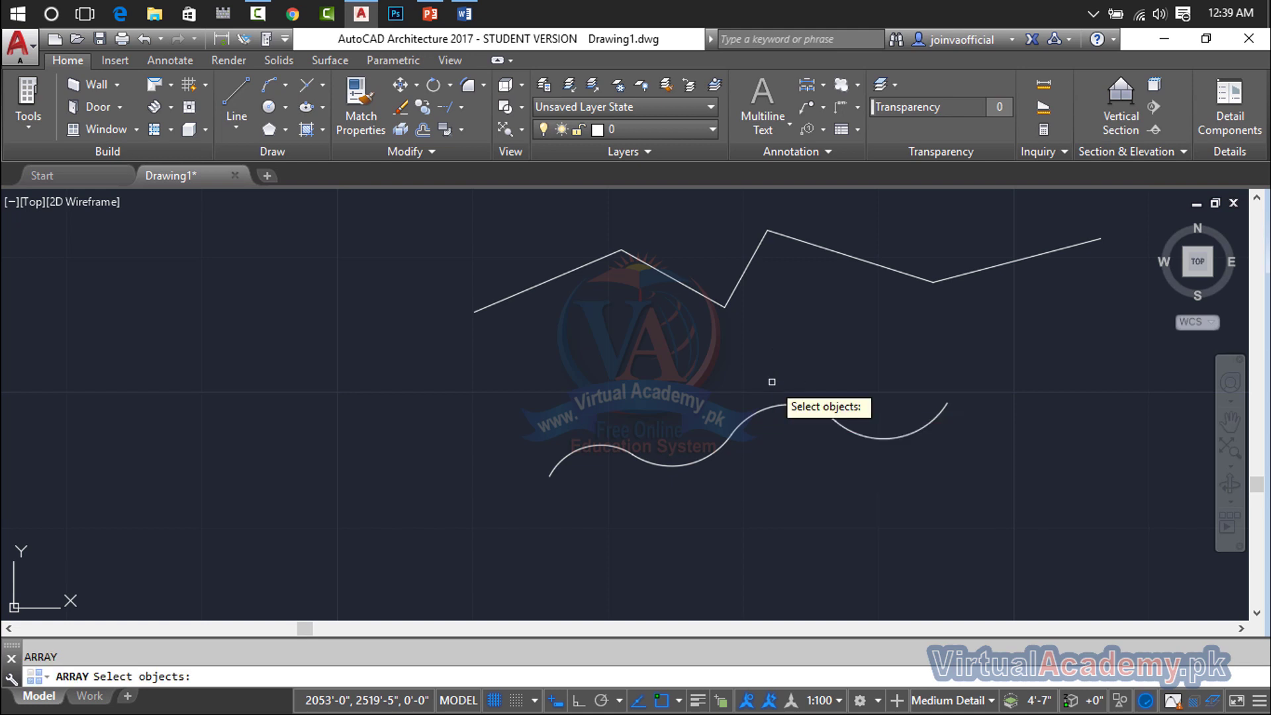
click(751, 427)
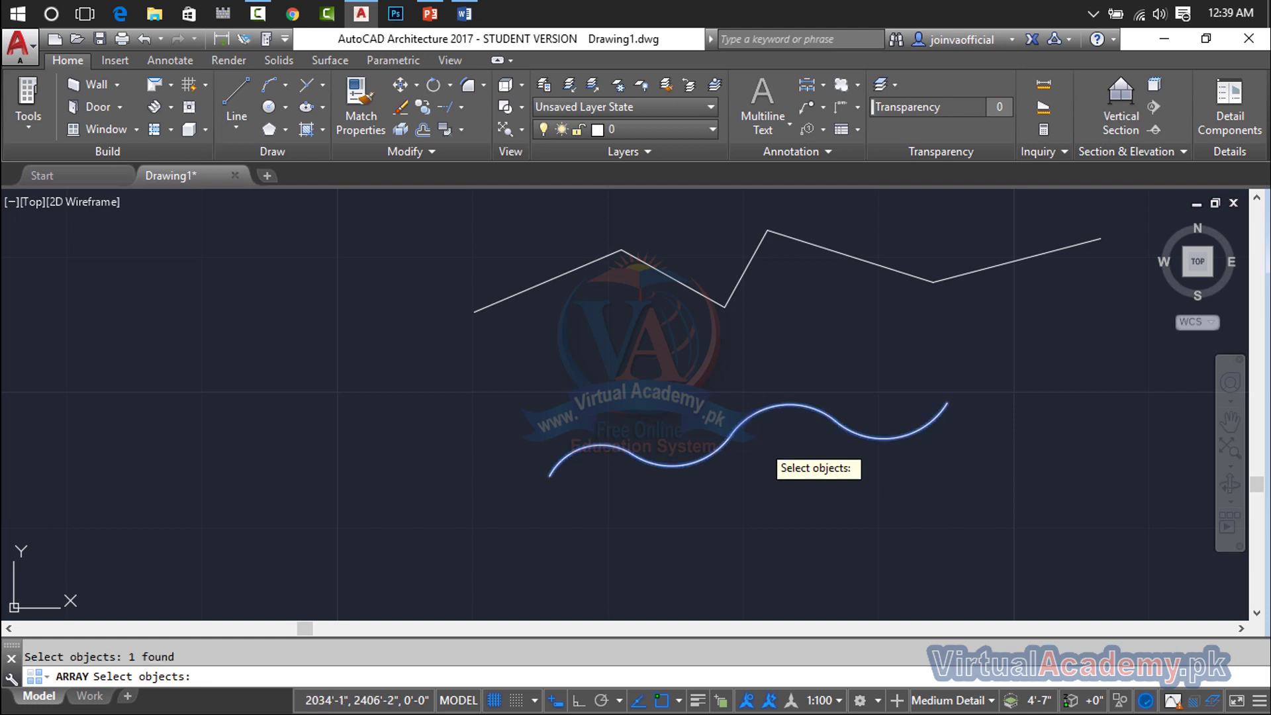
key(Return)
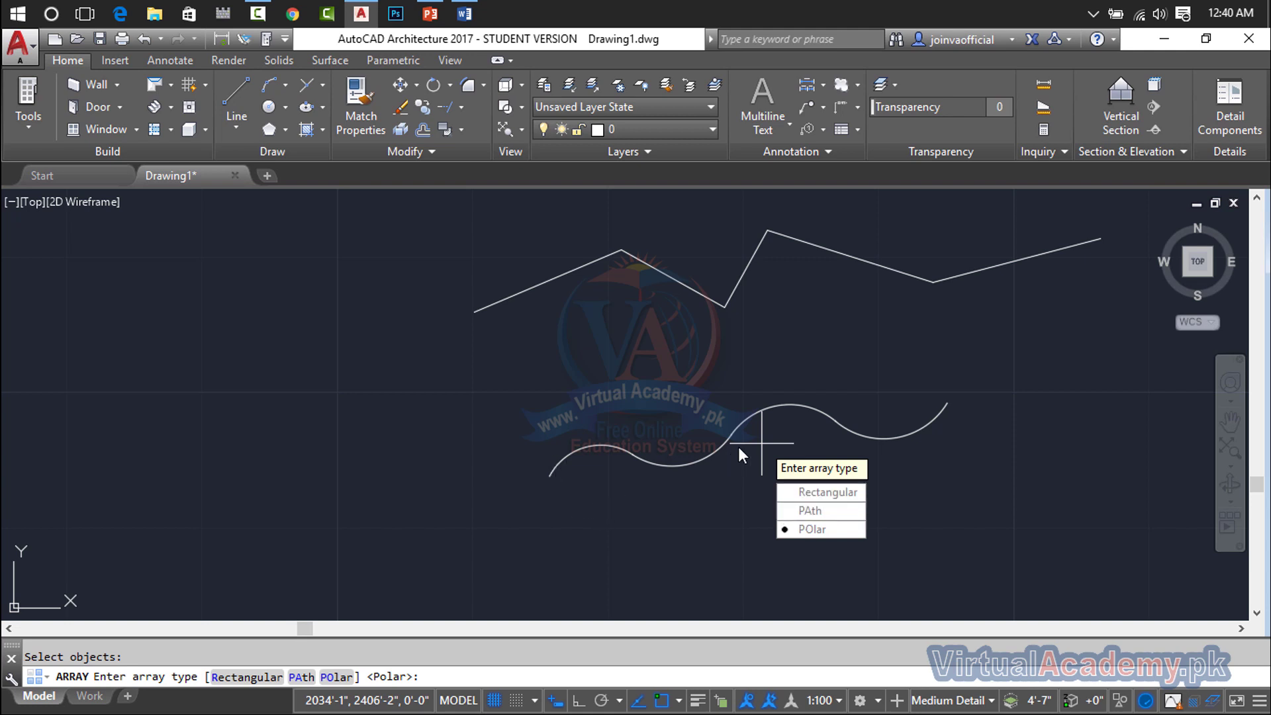
click(810, 513)
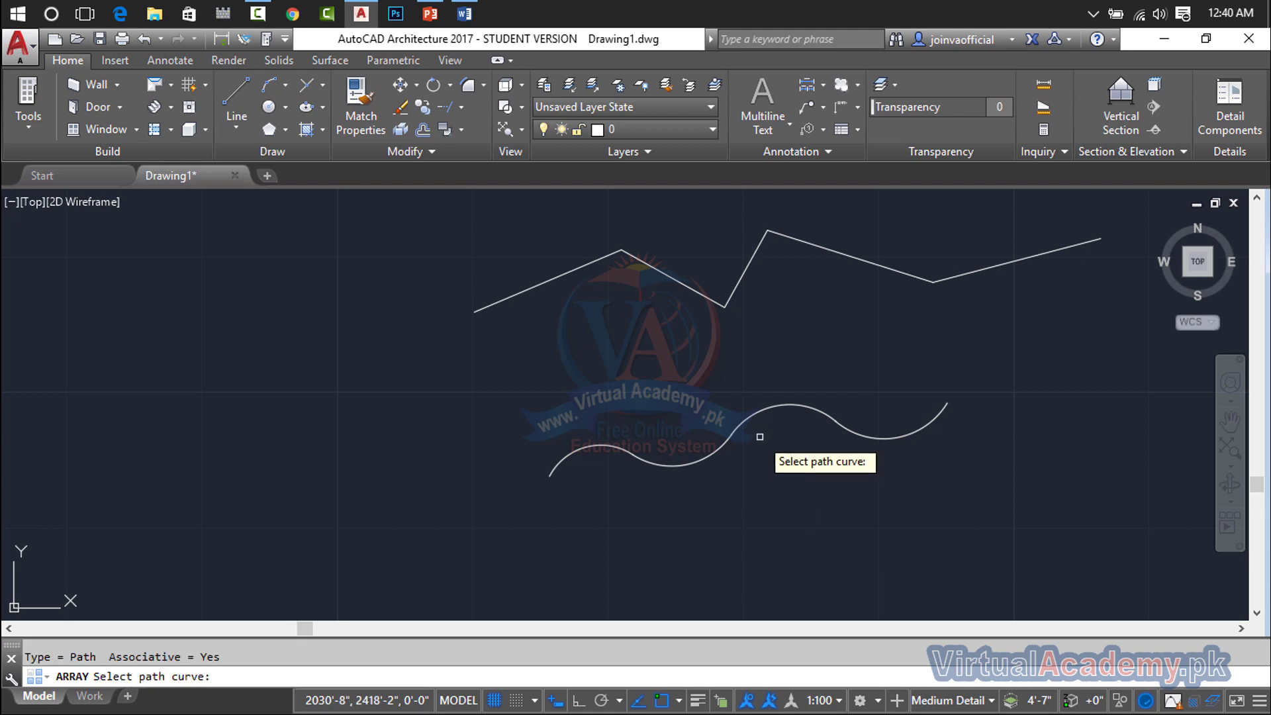
click(746, 419)
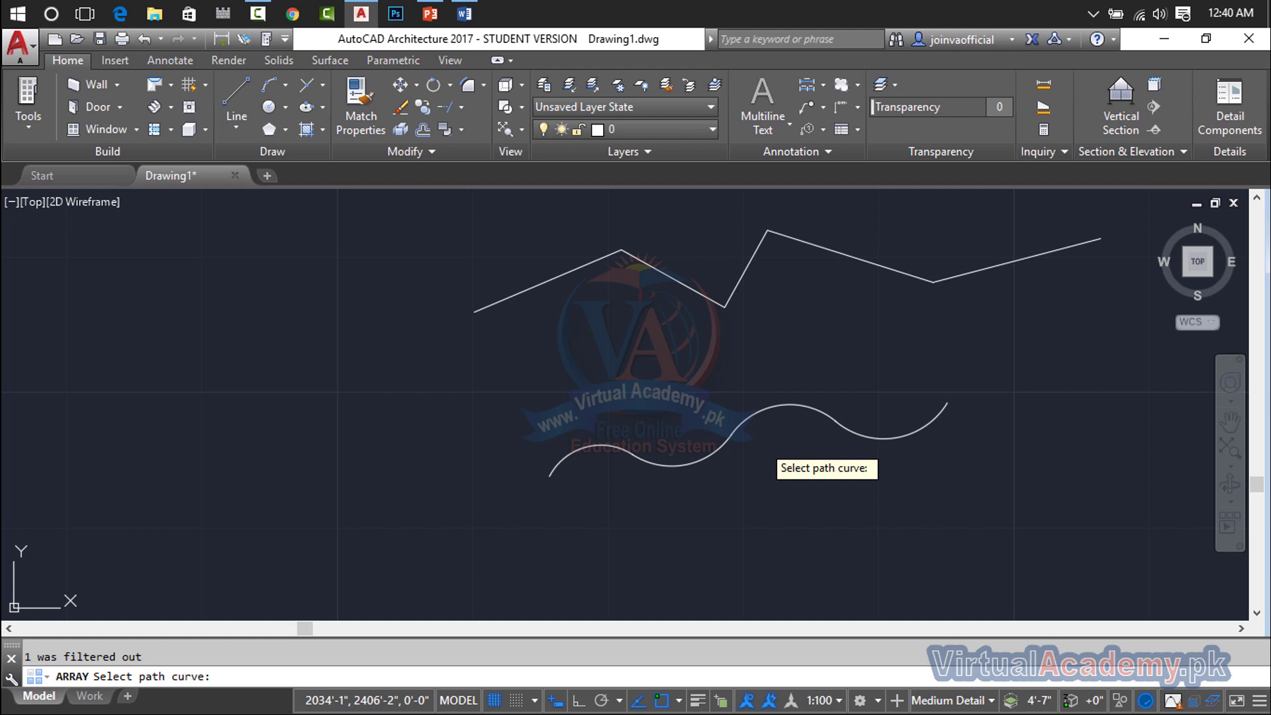
key(Escape)
Step: Draw a small circle centred on the starting endpoint of the wavy polyline
scroll(553, 490, up, 3)
text(c)
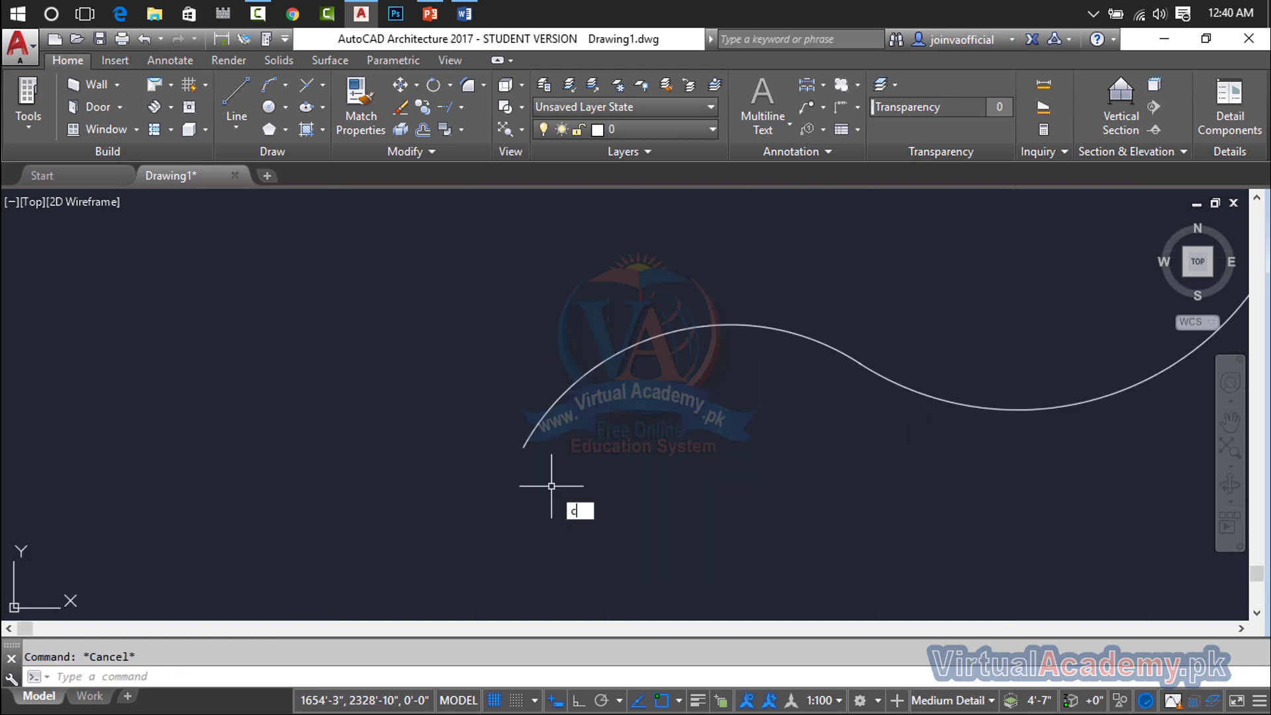
key(Return)
click(523, 446)
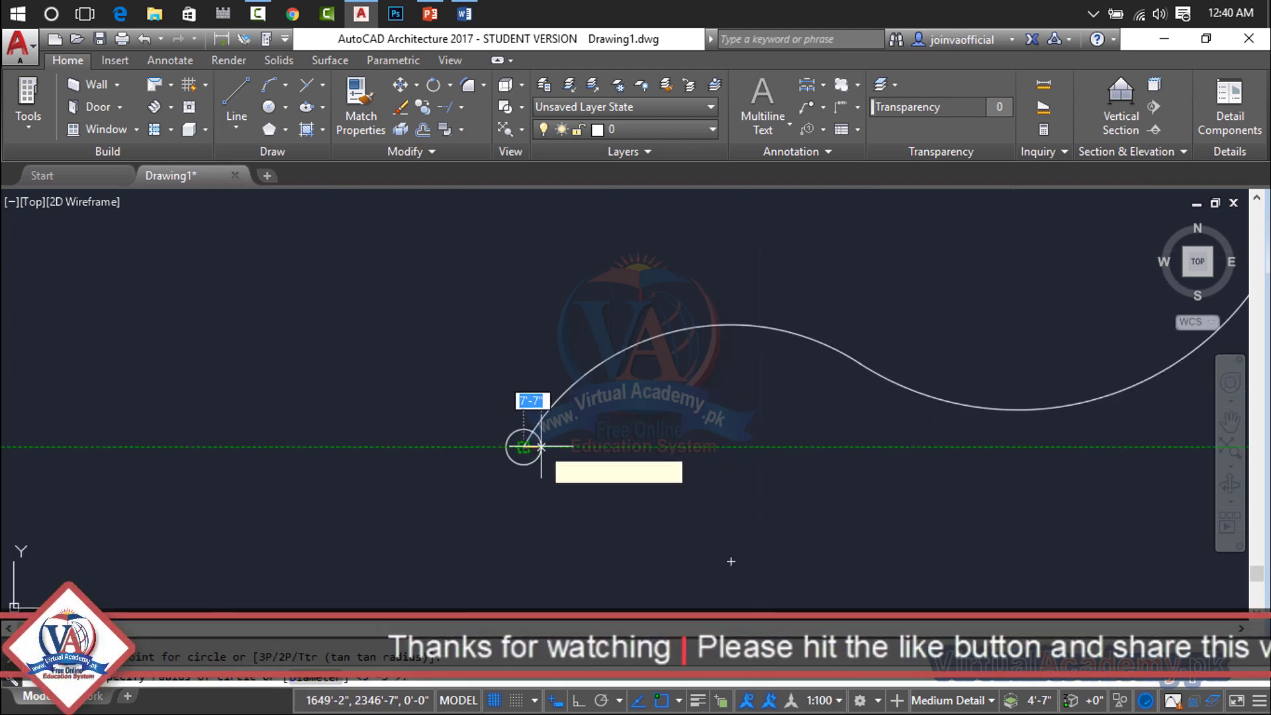
click(545, 447)
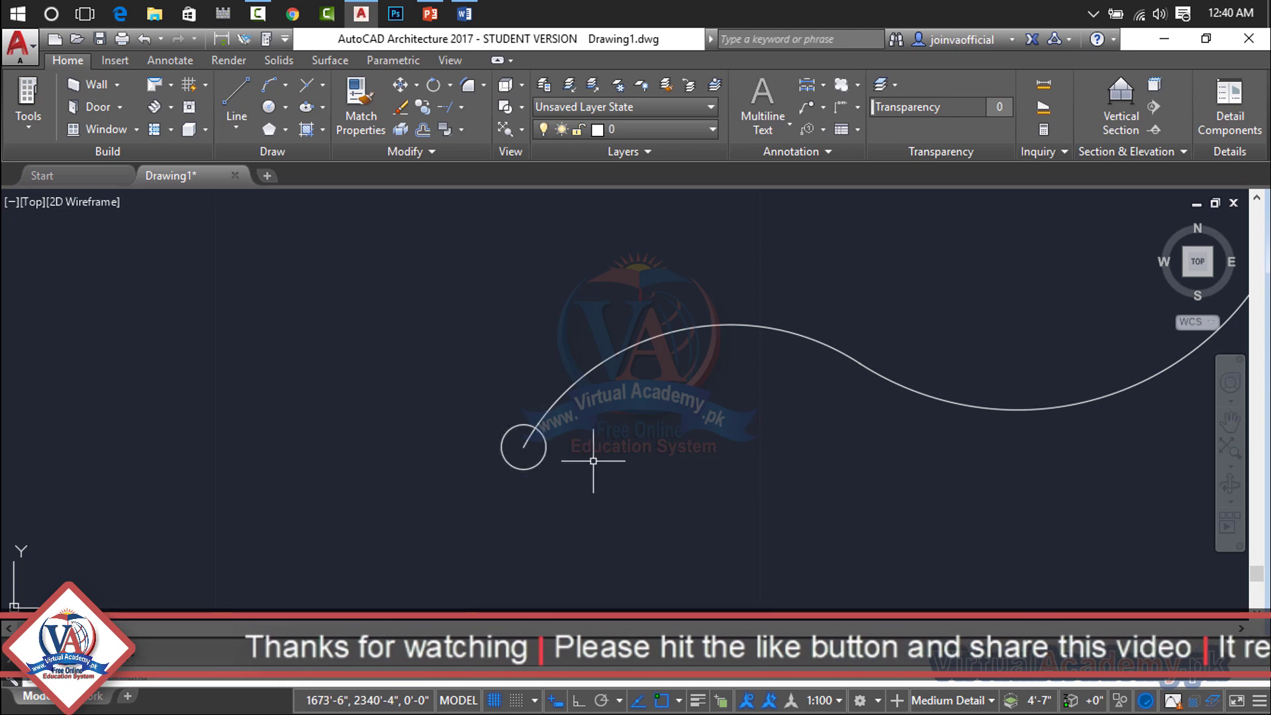
Step: Create a path array of the small circle along the wavy polyline
text(ar)
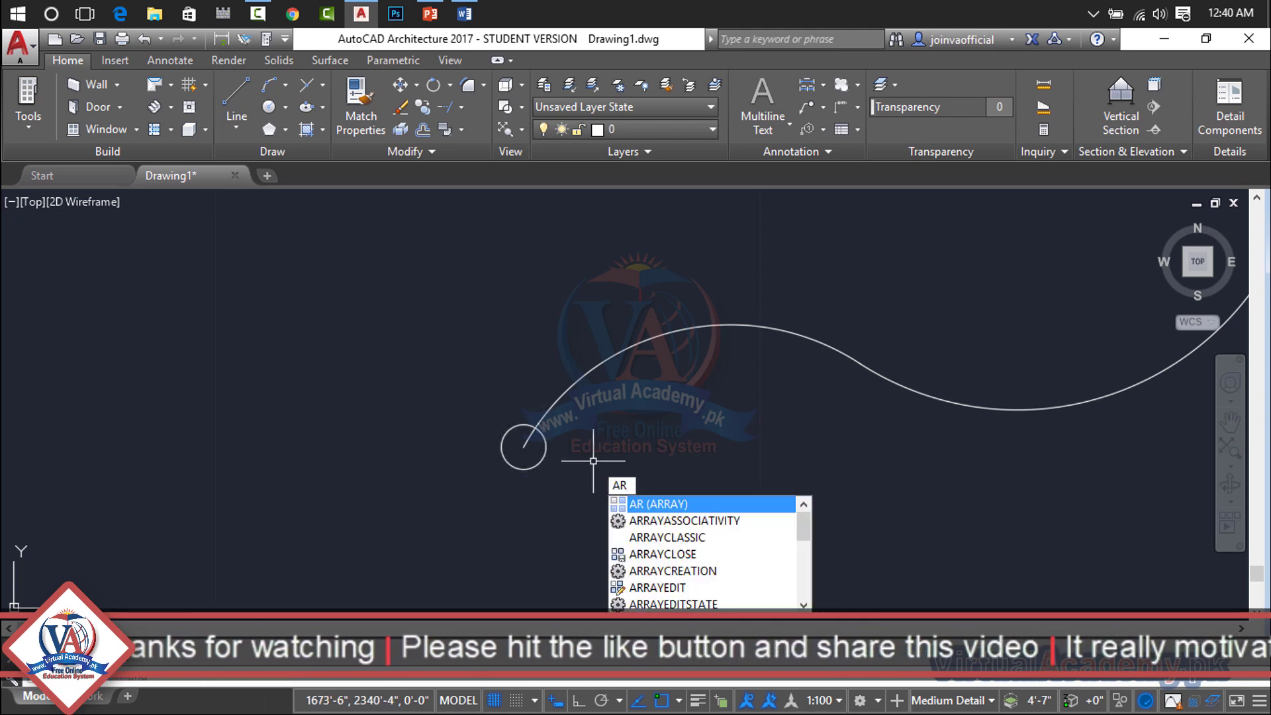
key(Return)
click(542, 458)
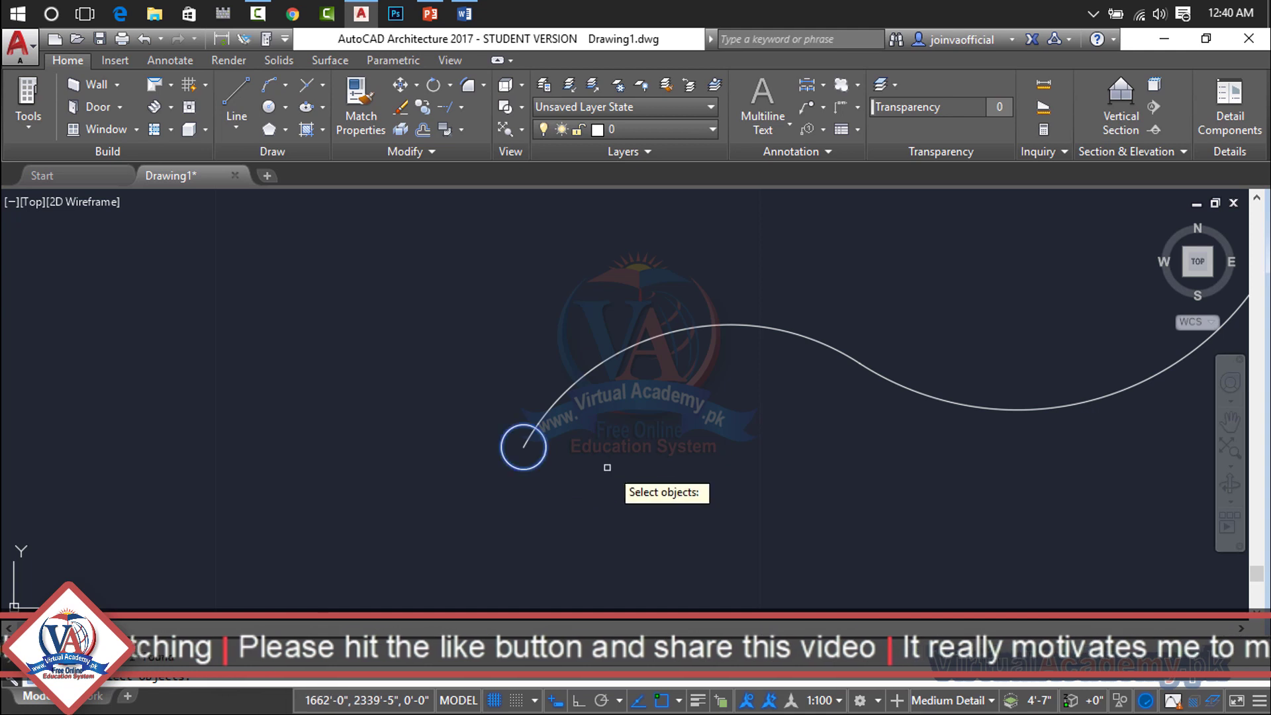
key(Return)
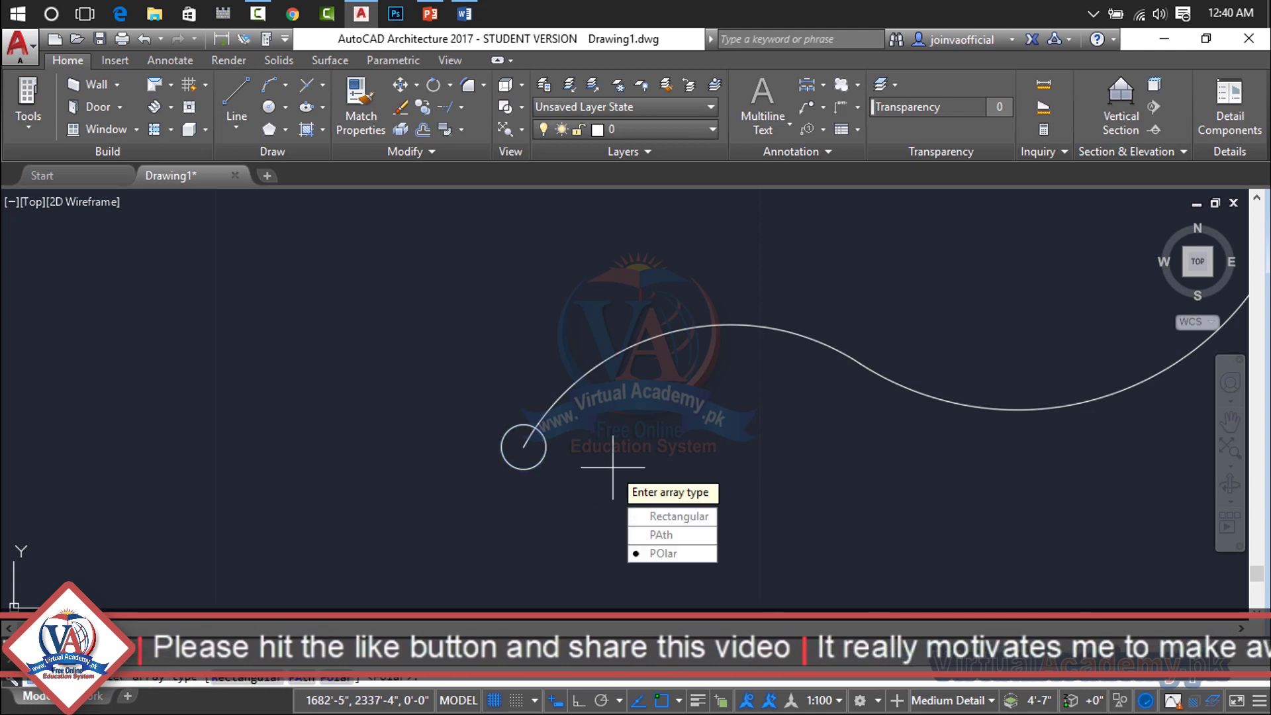
click(664, 535)
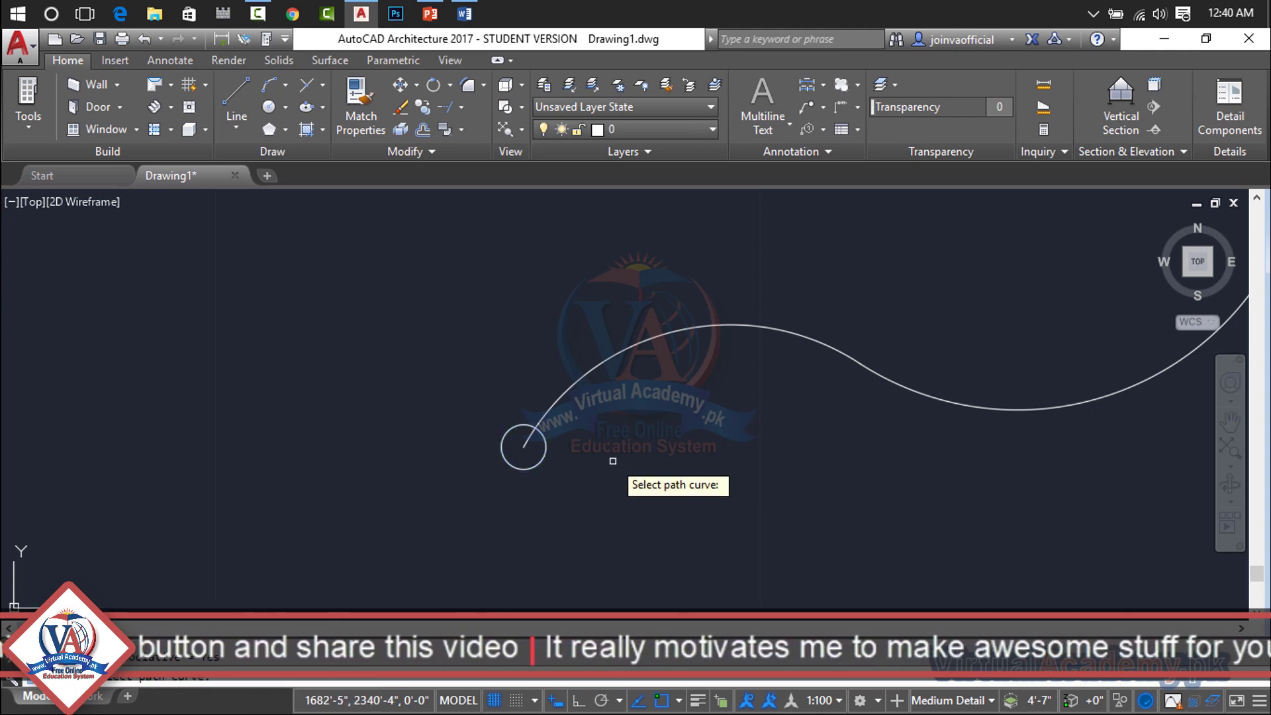
click(610, 359)
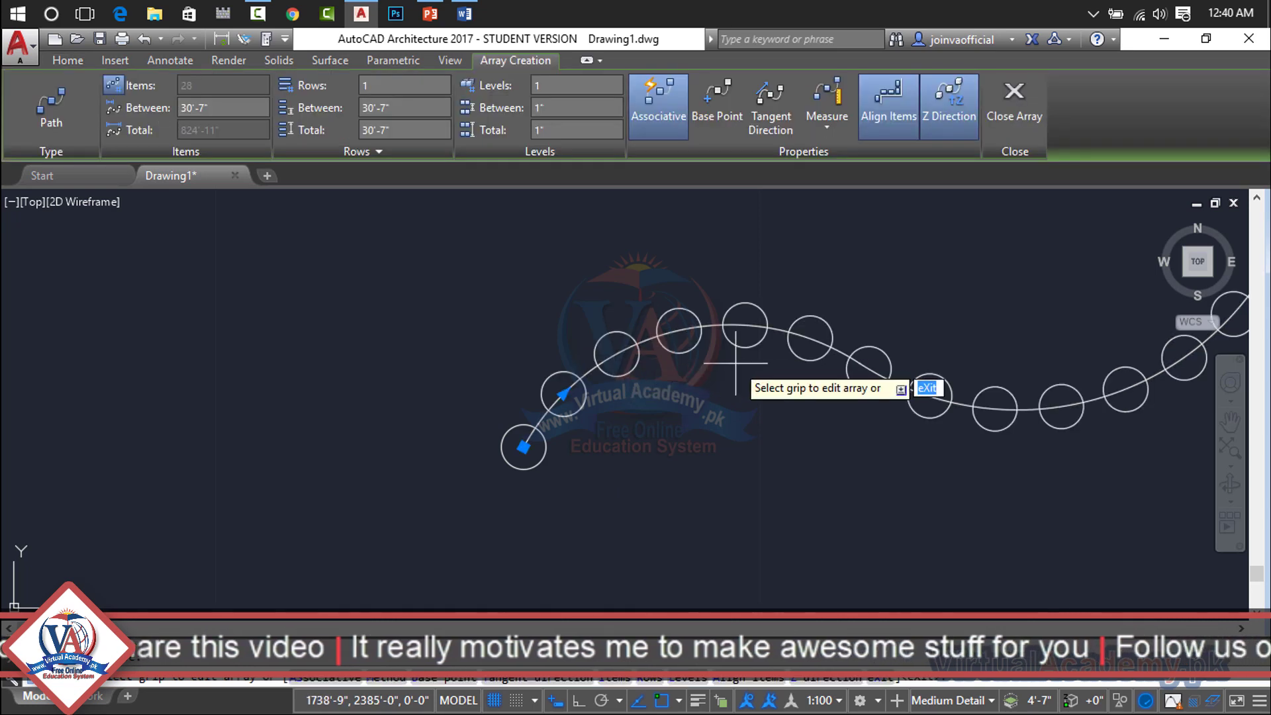
scroll(726, 394, down, 2)
middle_drag(724, 384, 176, 463)
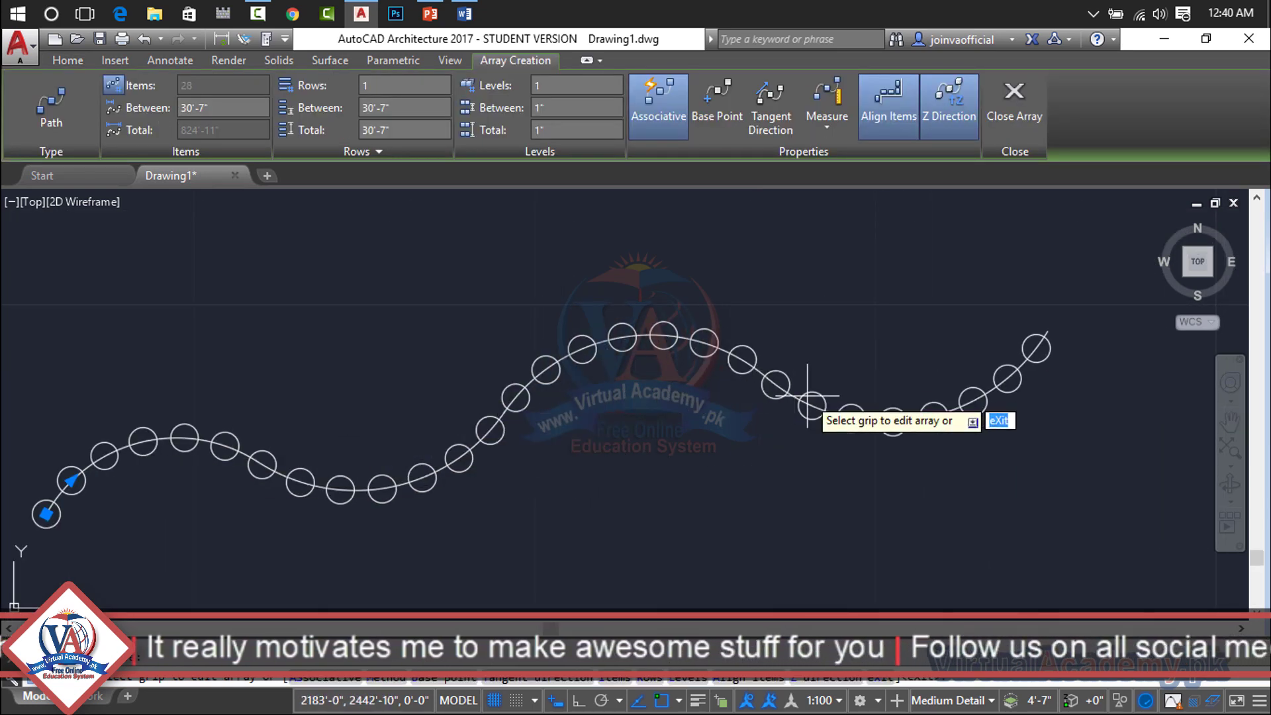
Step: Set the wavy polyline's path array of circles to 2 rows and finish the array
drag(222, 109, 174, 108)
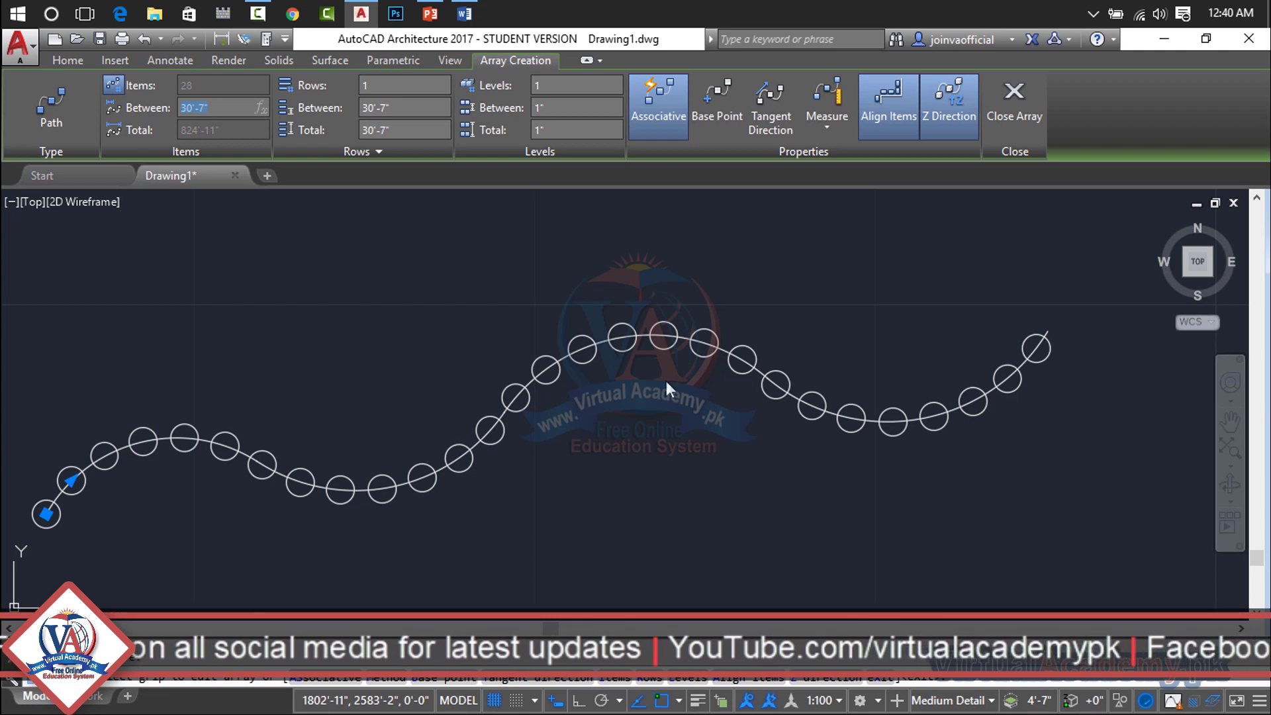
click(384, 92)
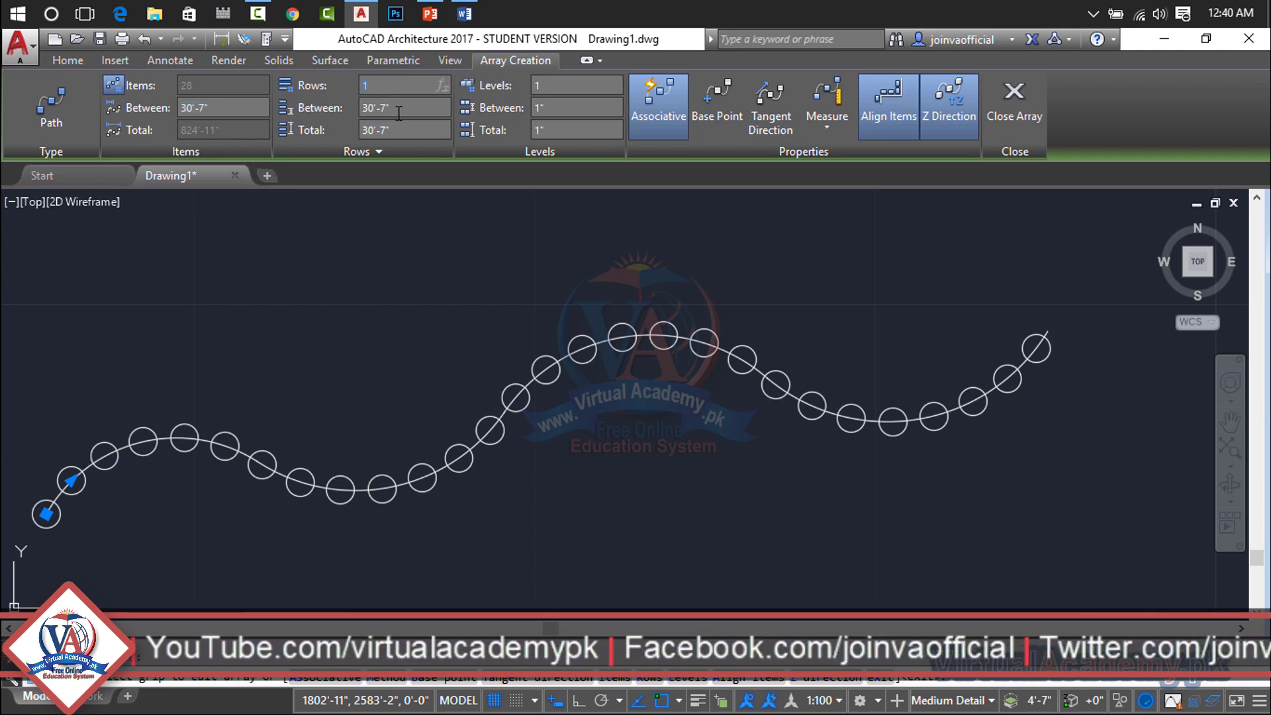
text(2)
key(Return)
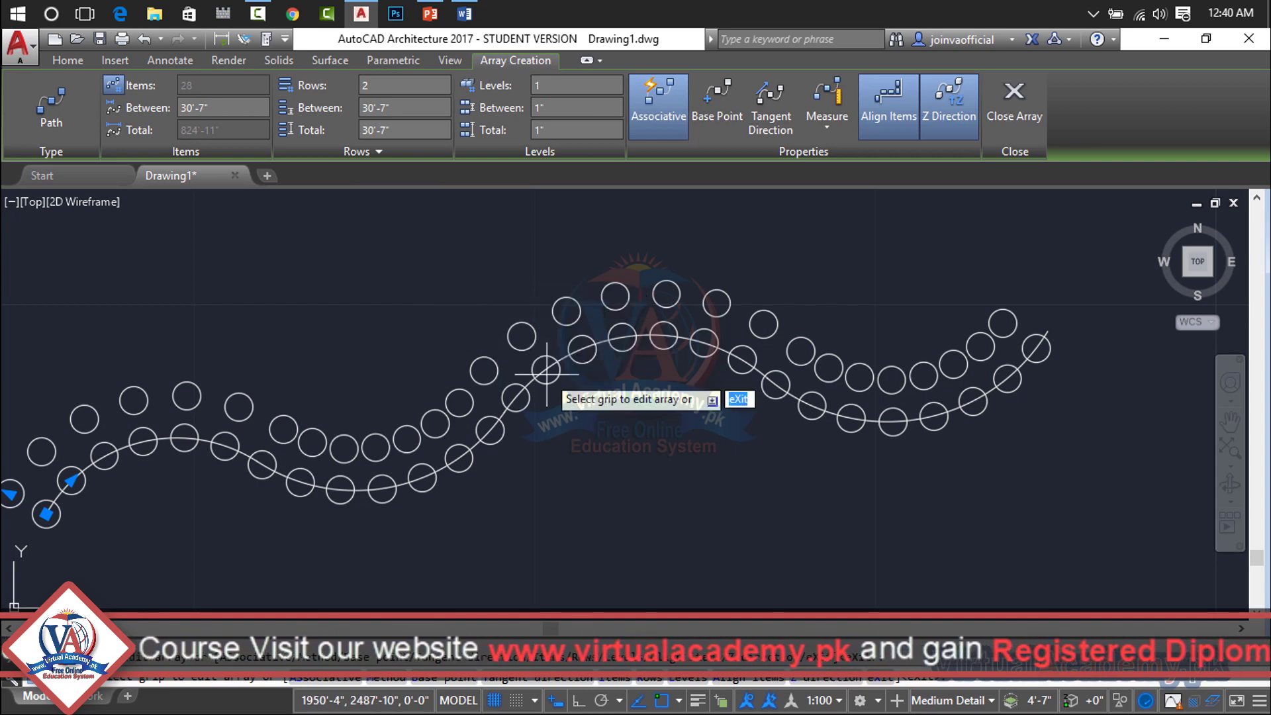
key(Return)
Step: Draw a circle with a radius of about 24' centred on the starting endpoint of the zigzag polyline
scroll(660, 429, down, 5)
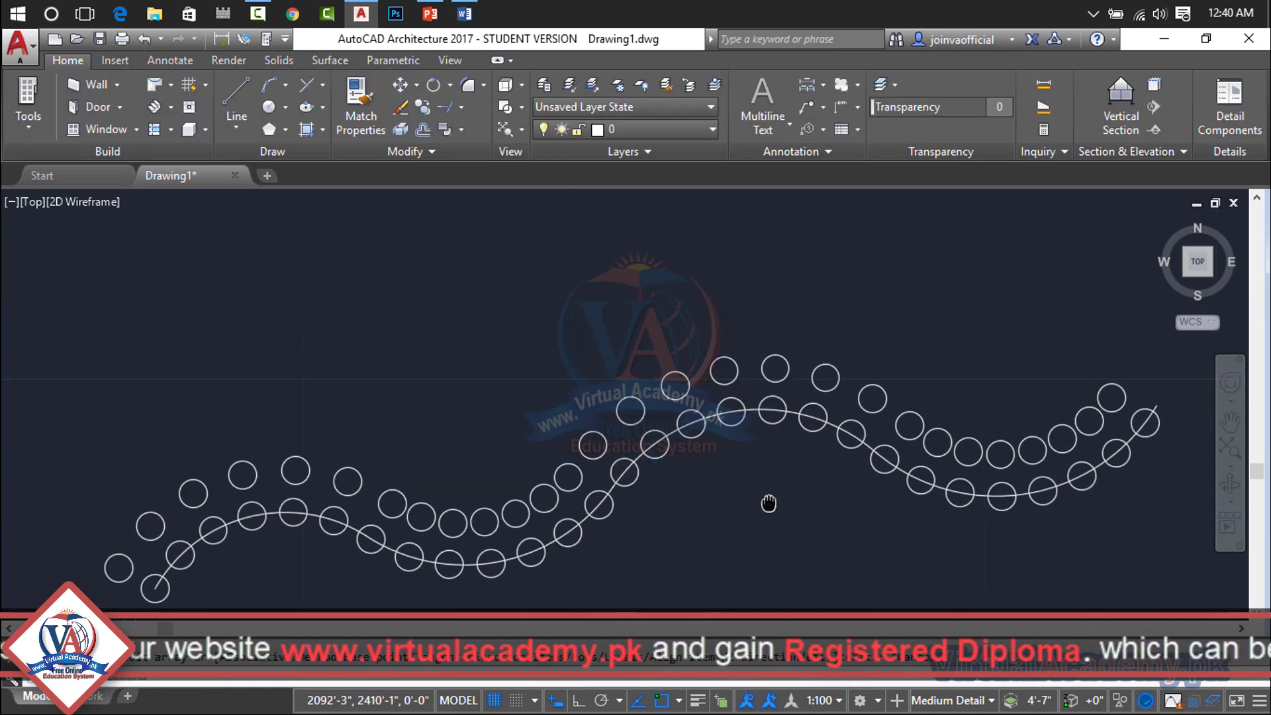
scroll(585, 406, up, 2)
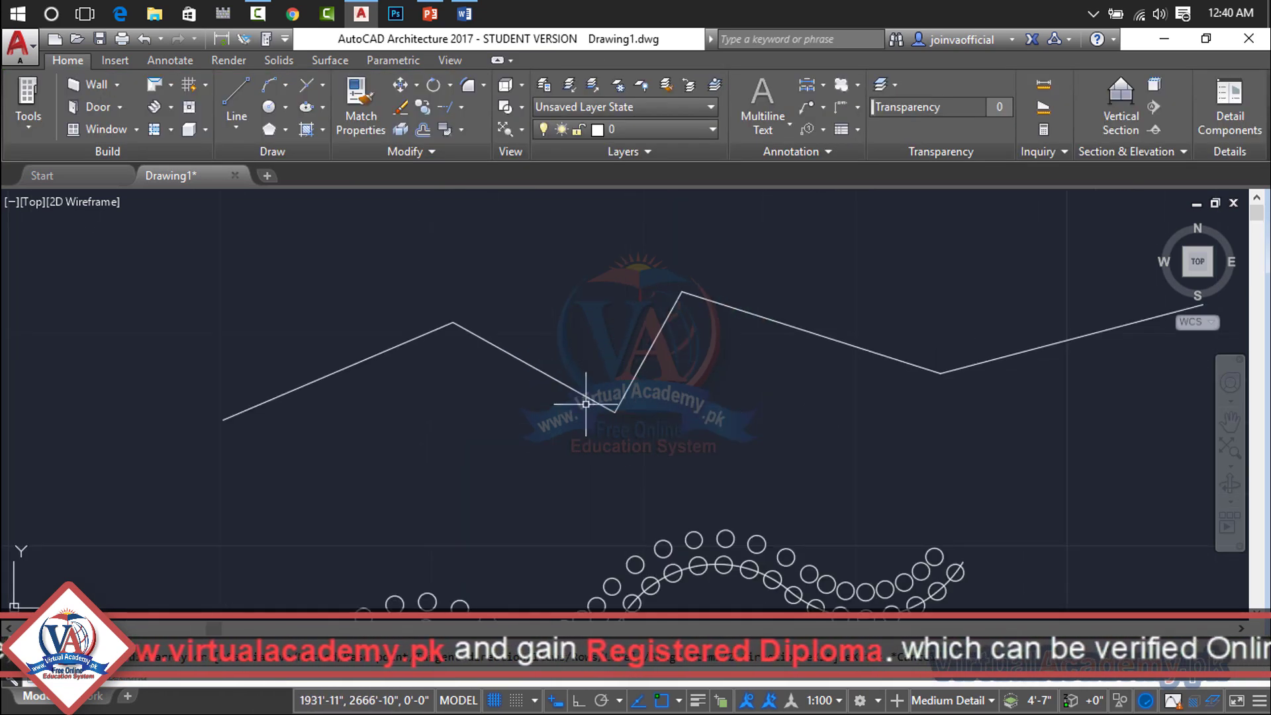
text(AR)
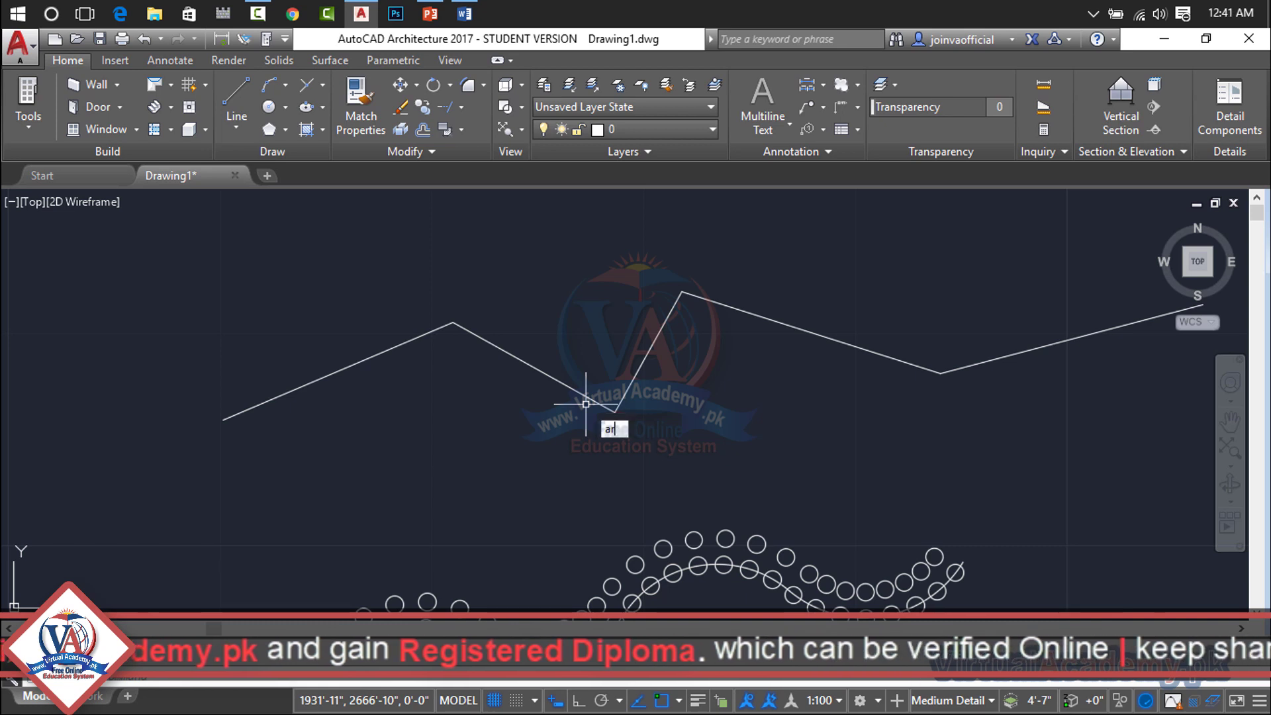
key(Escape)
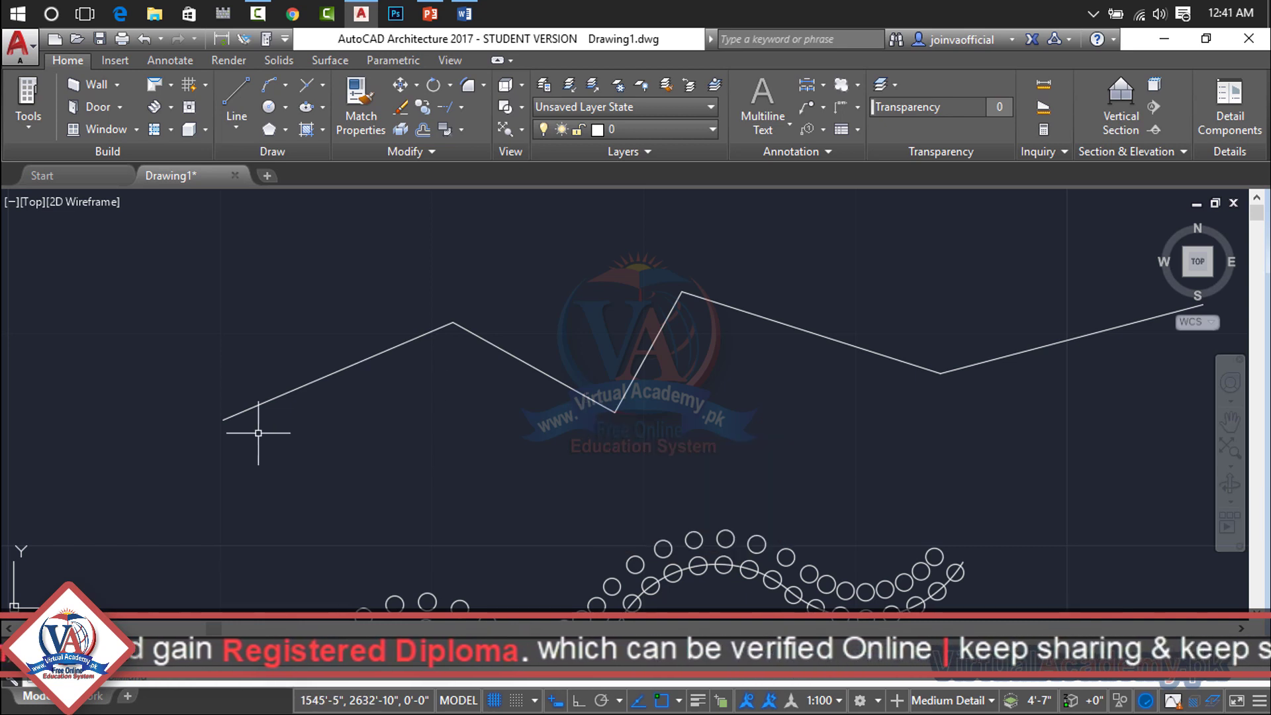
text(C)
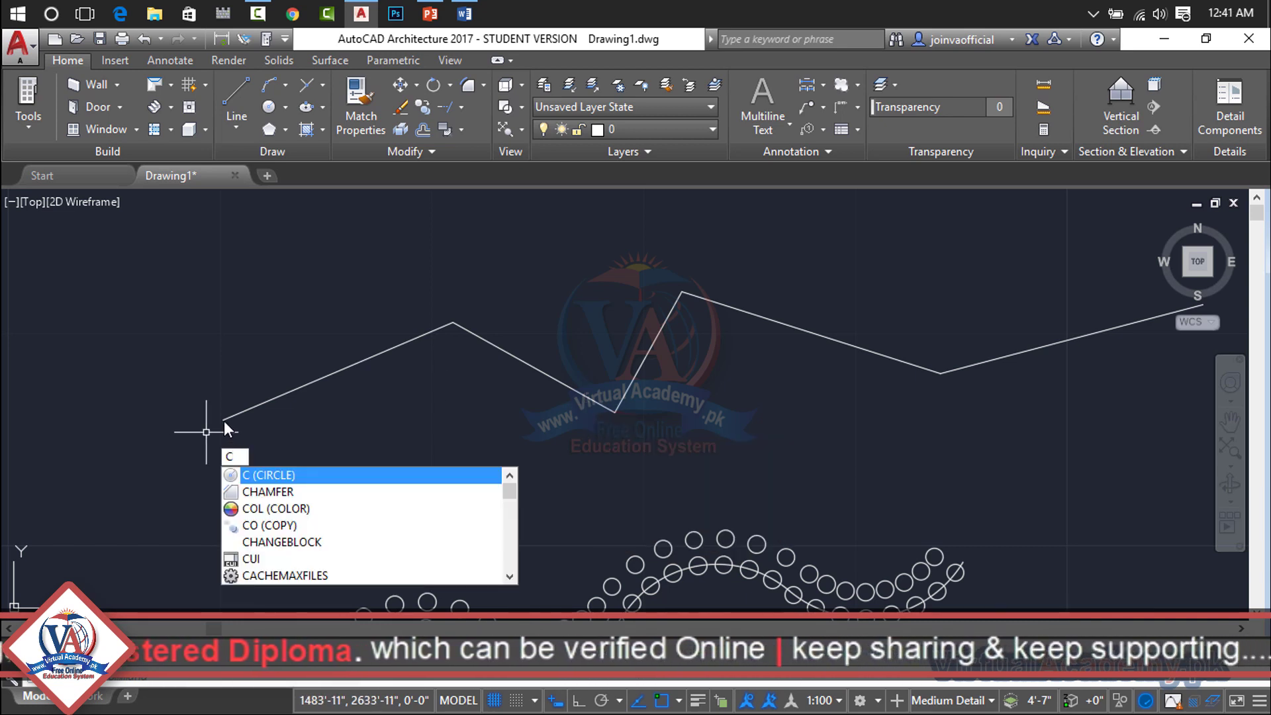
key(Return)
click(223, 420)
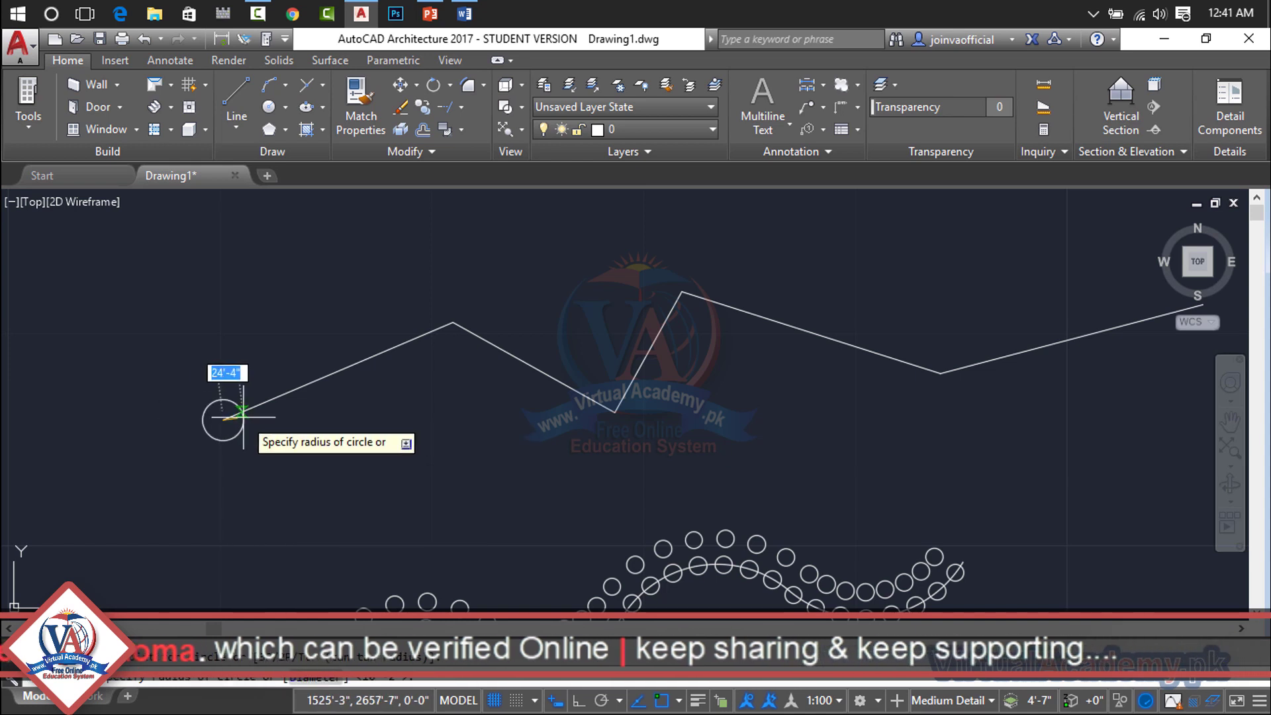
click(243, 416)
Step: Create a path array of the new circle along the zigzag polyline, inspect its corners, and leave the array command
text(ar)
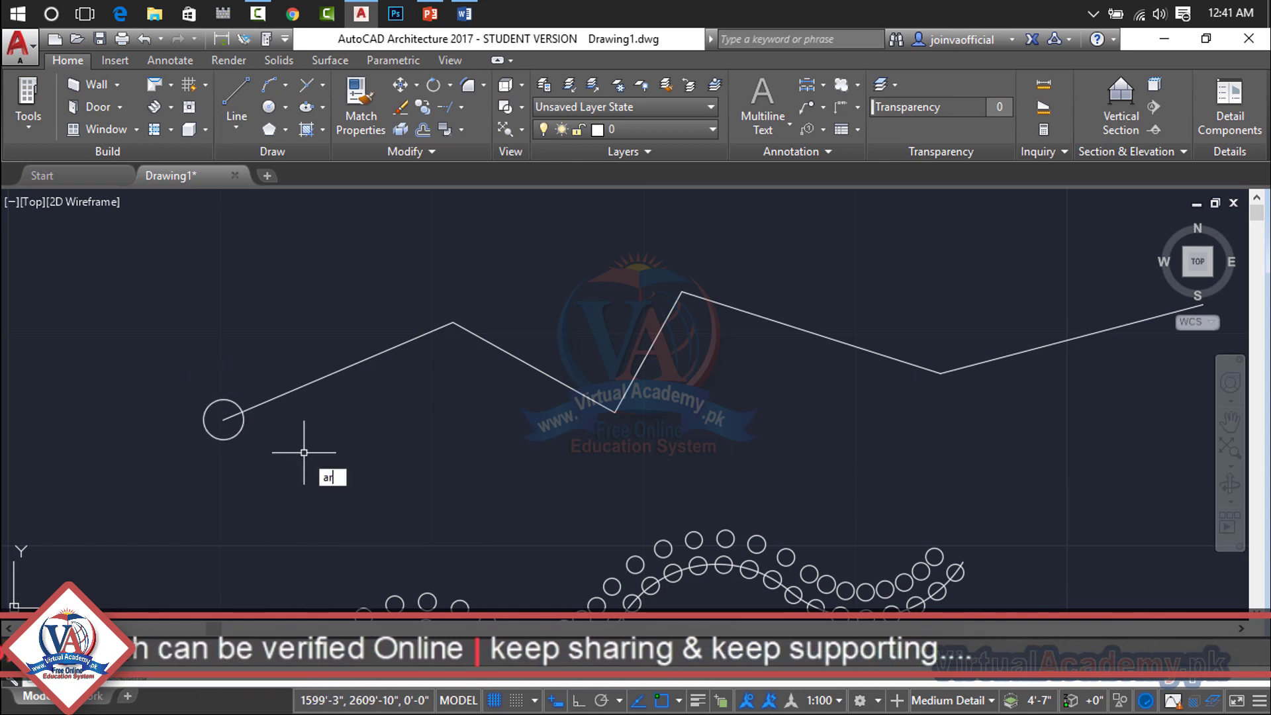
key(Return)
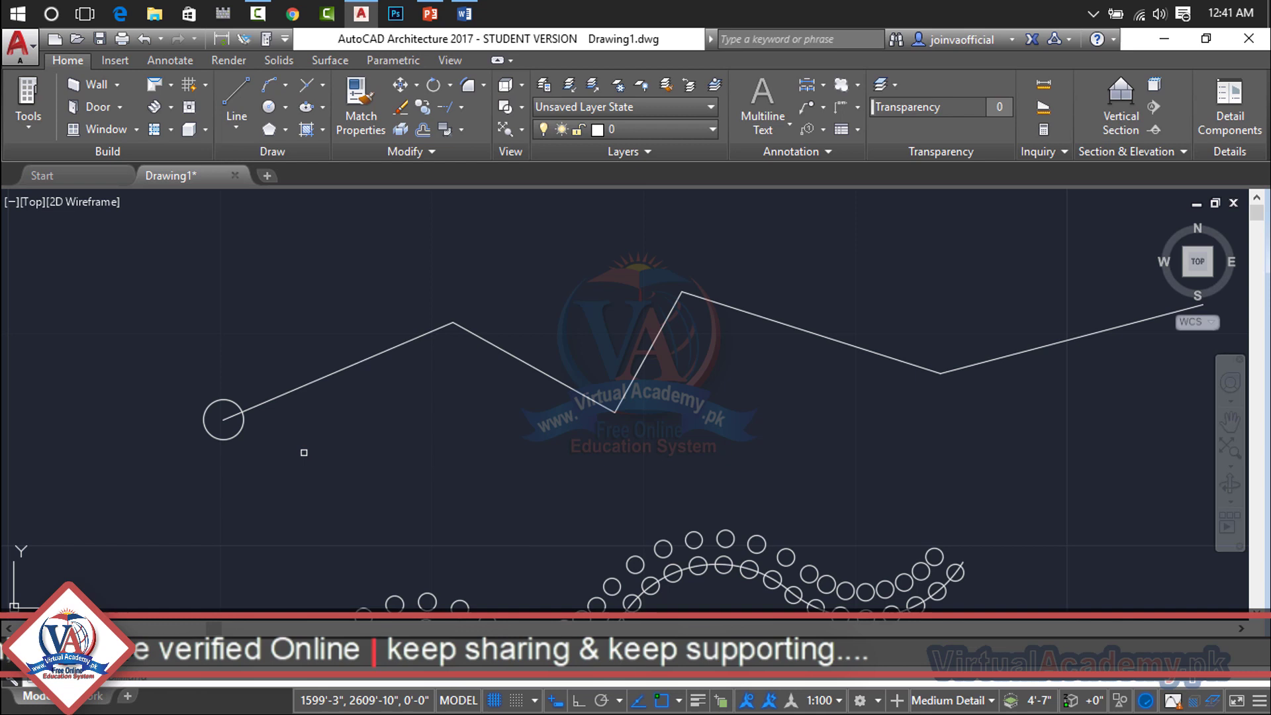
click(242, 428)
key(Return)
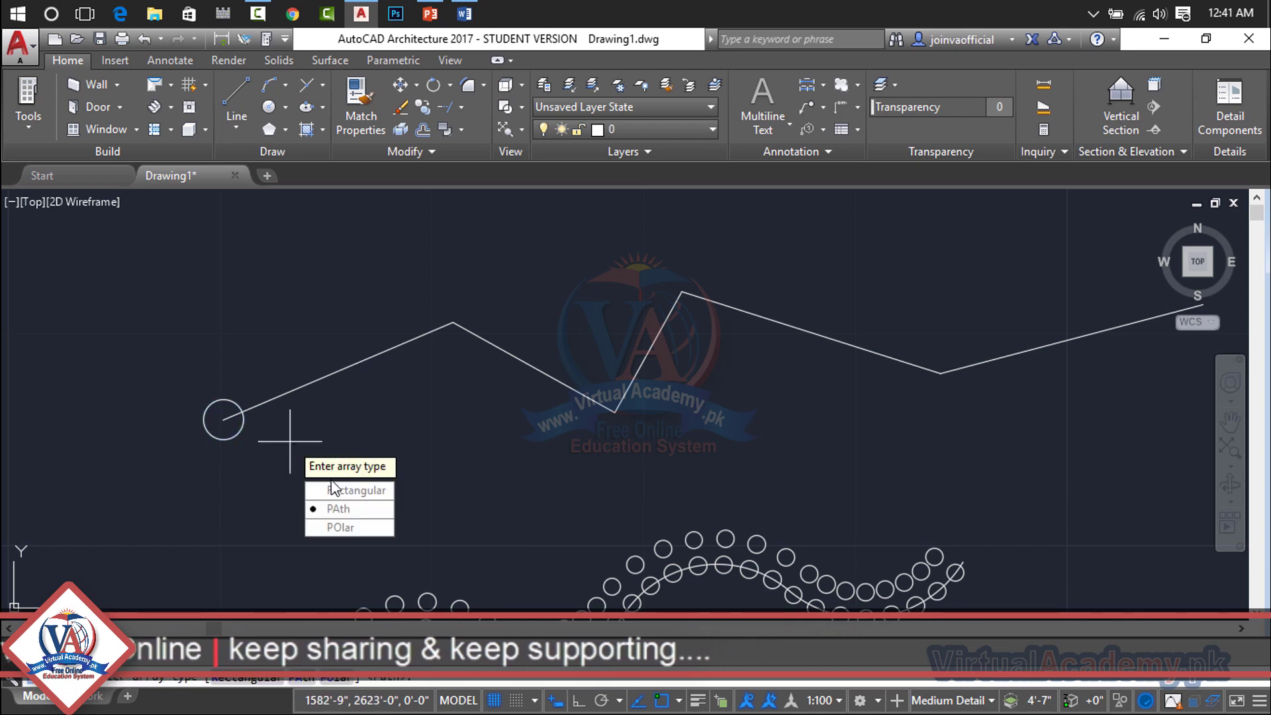
click(347, 509)
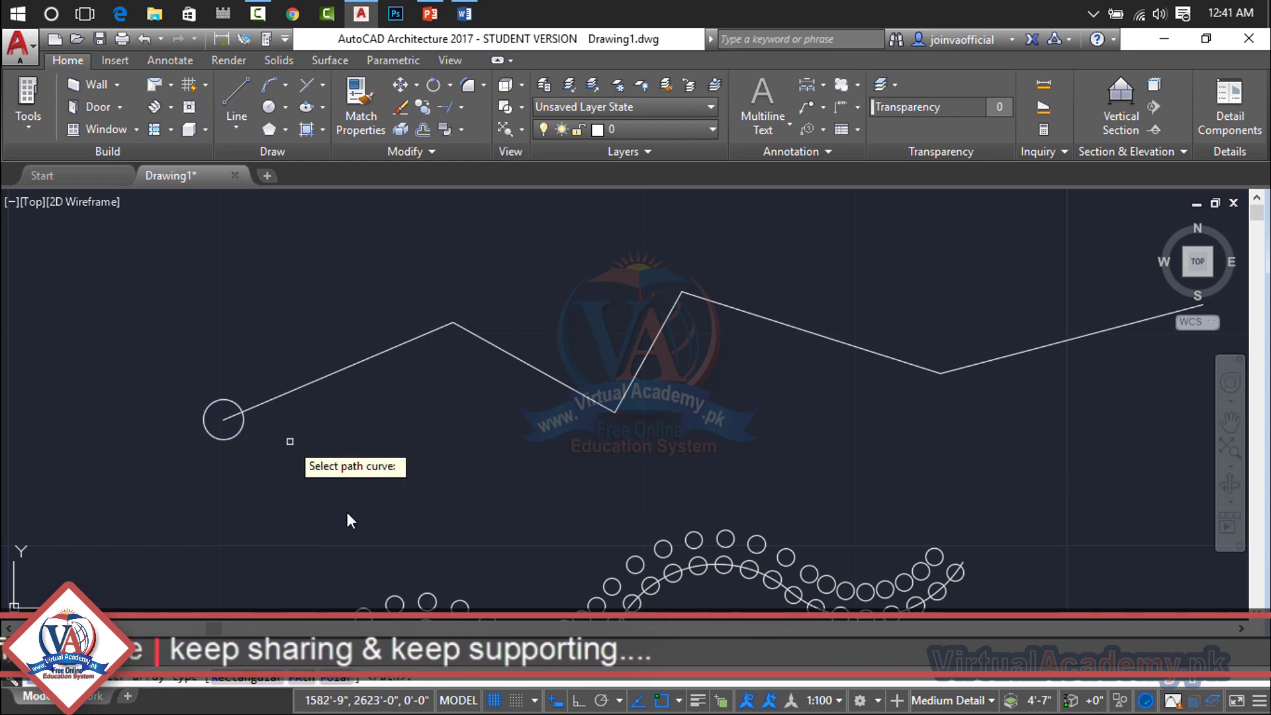
click(281, 393)
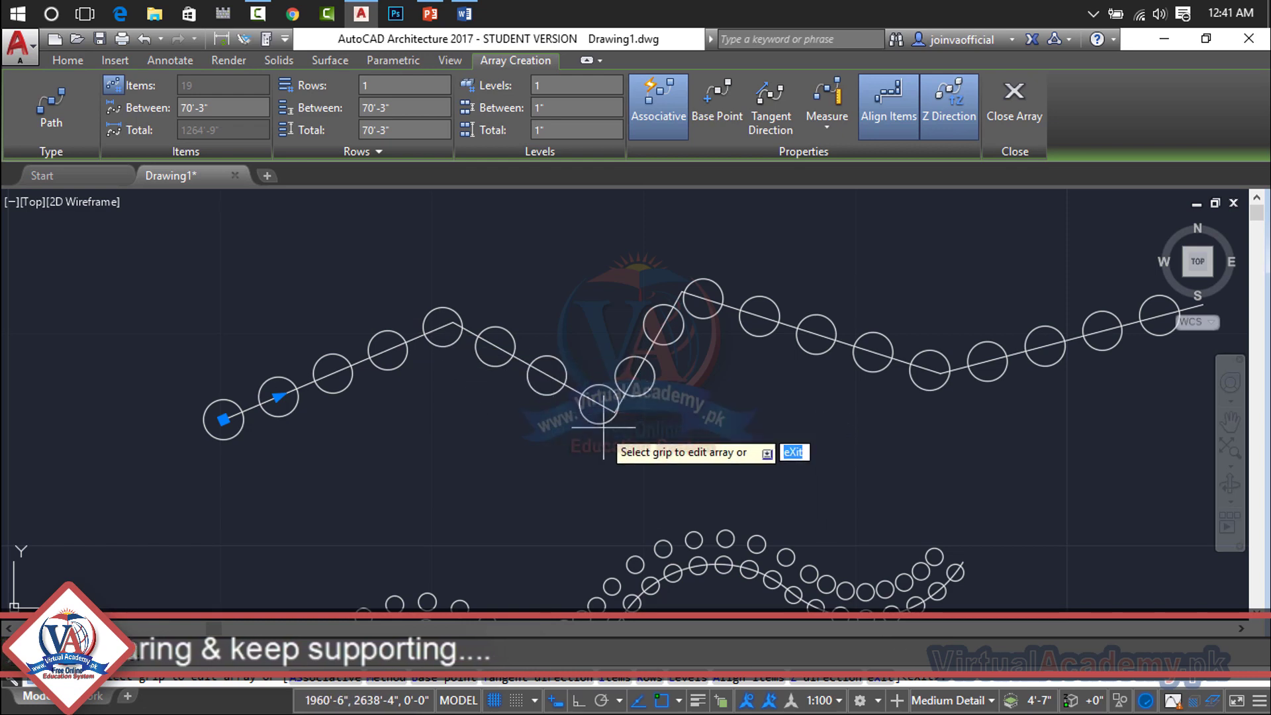
scroll(604, 417, up, 6)
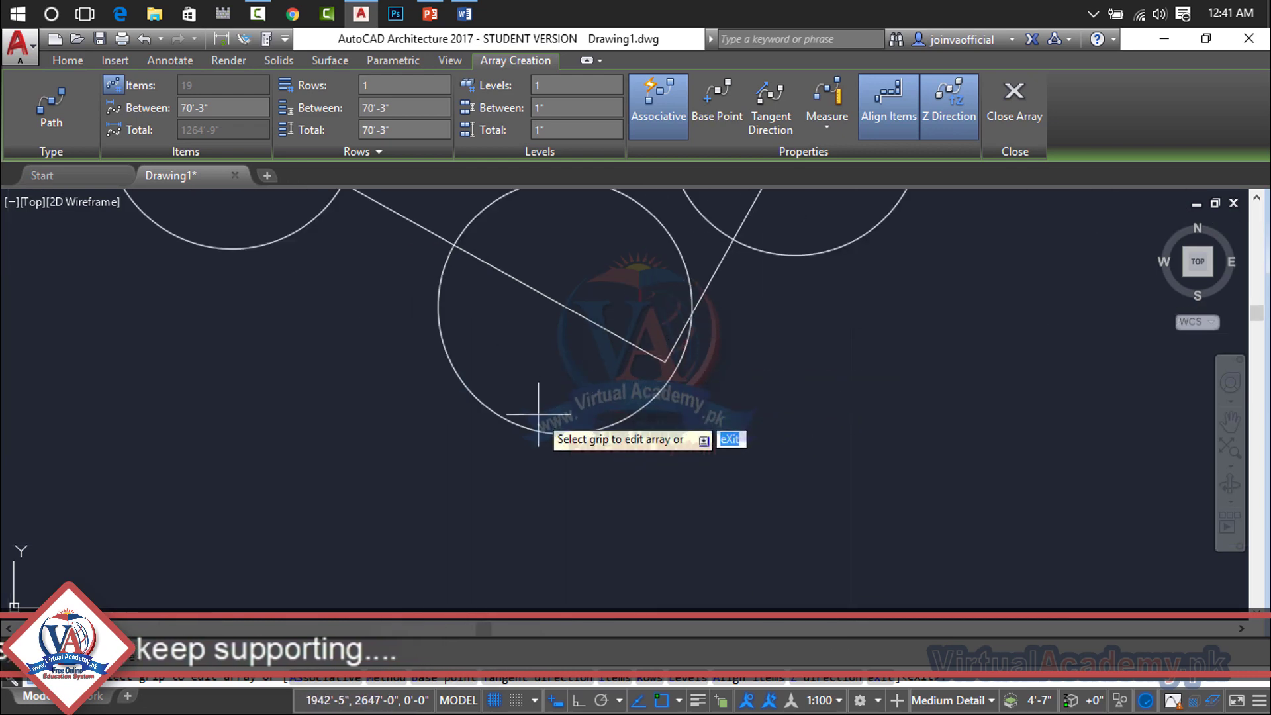
scroll(443, 488, down, 4)
middle_drag(565, 326, 481, 414)
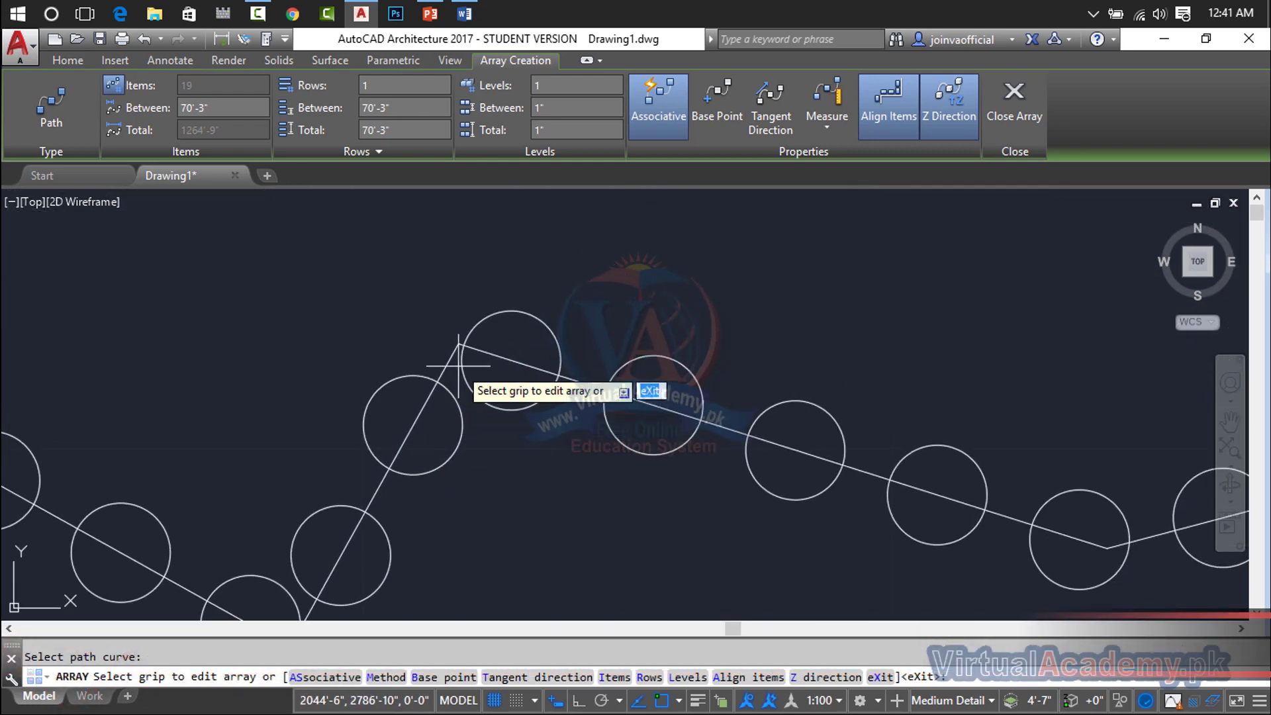
scroll(722, 437, down, 4)
middle_drag(722, 437, 557, 453)
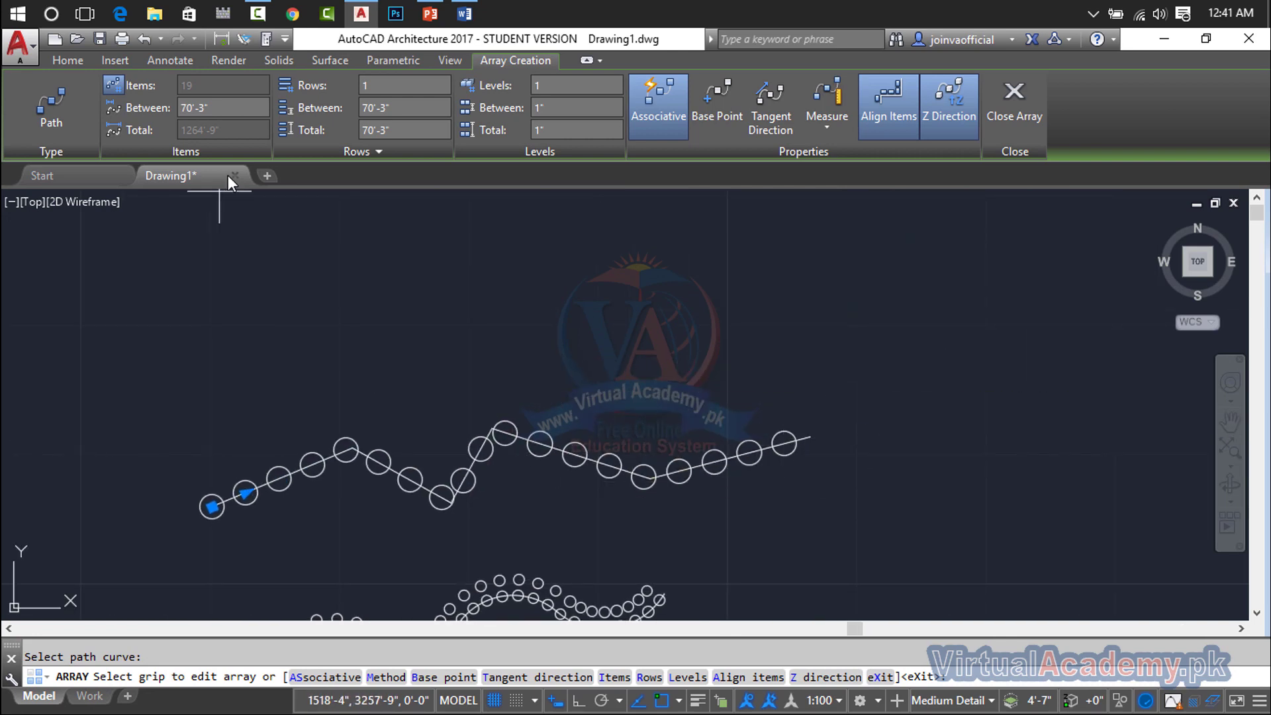
key(Escape)
Step: Delete the zigzag and wavy polylines together with their circle arrays
click(908, 295)
scroll(668, 446, down, 4)
scroll(656, 457, down, 2)
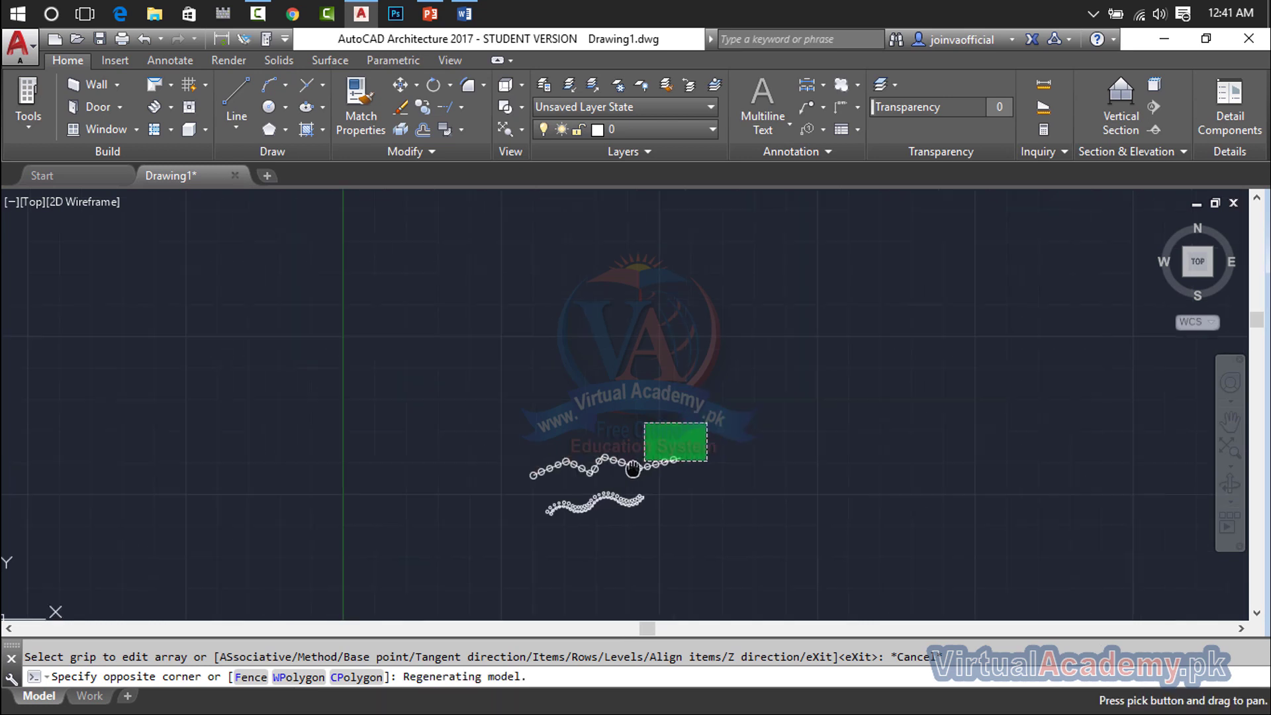
click(497, 549)
key(Delete)
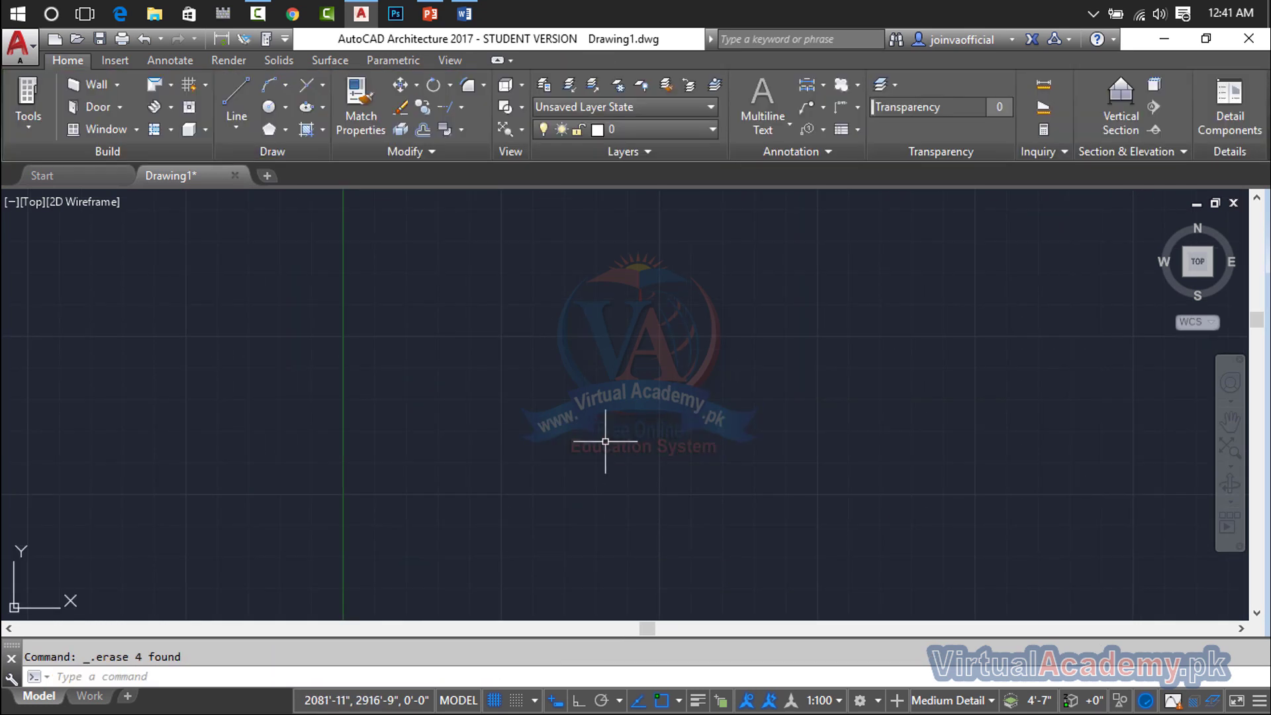